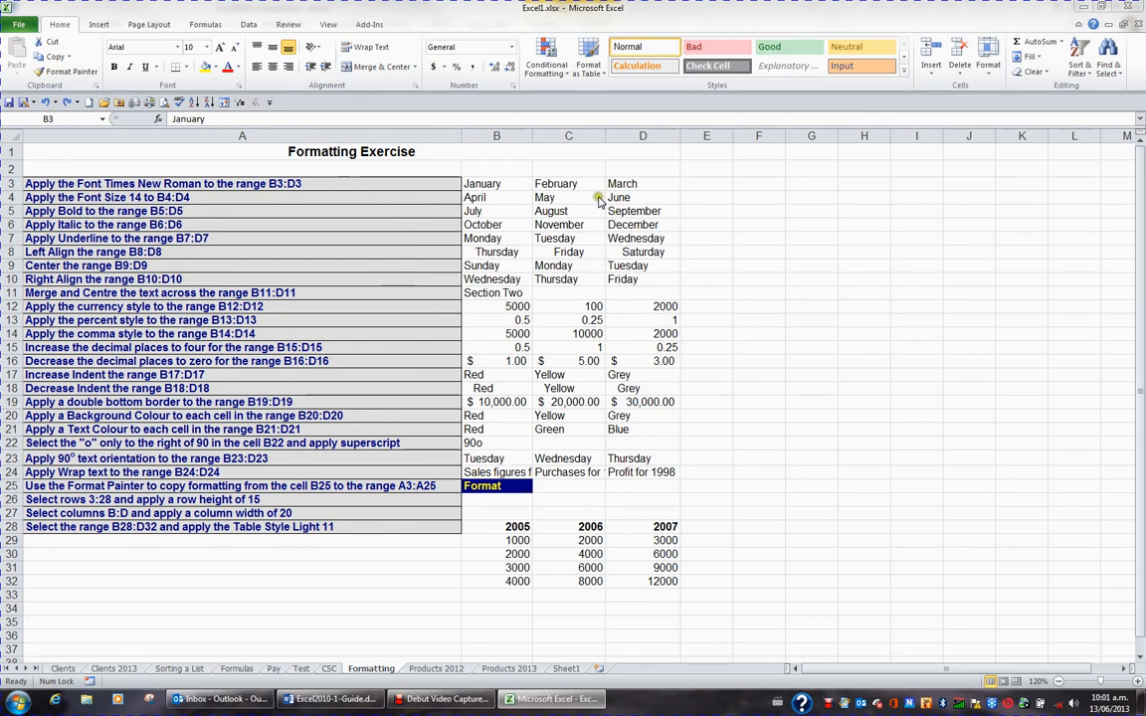
Step: Apply the Times New Roman font to the month names in the range B3:D3
left_click(418, 184)
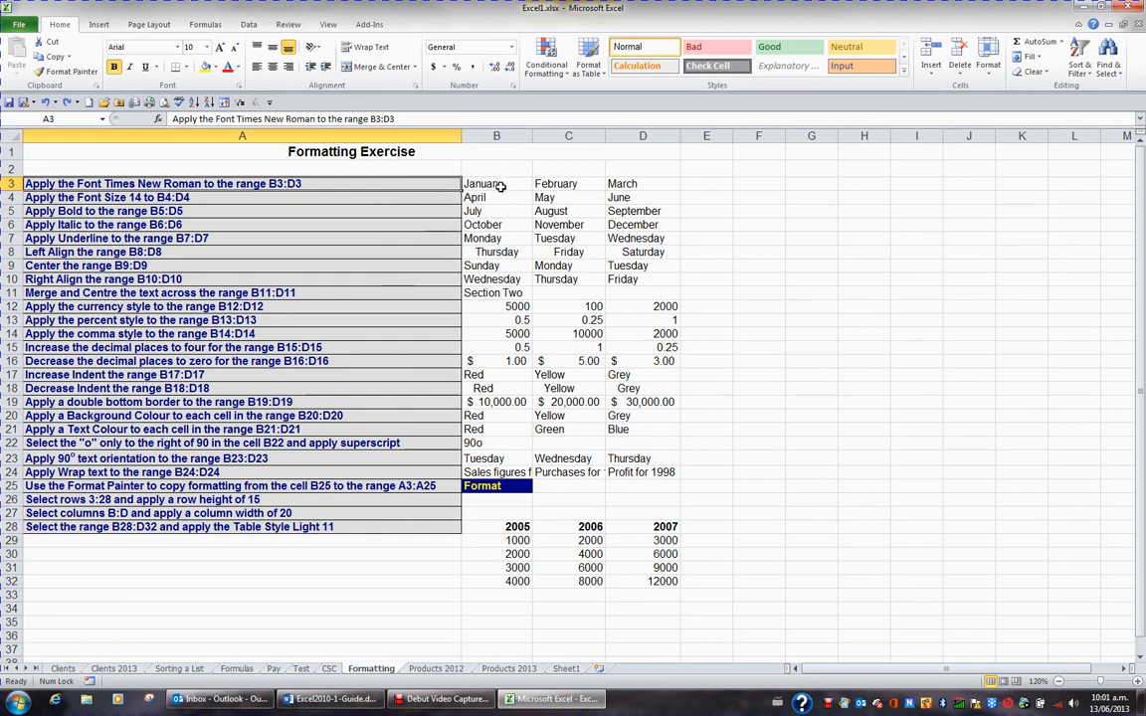
left_click_drag(468, 184, 614, 184)
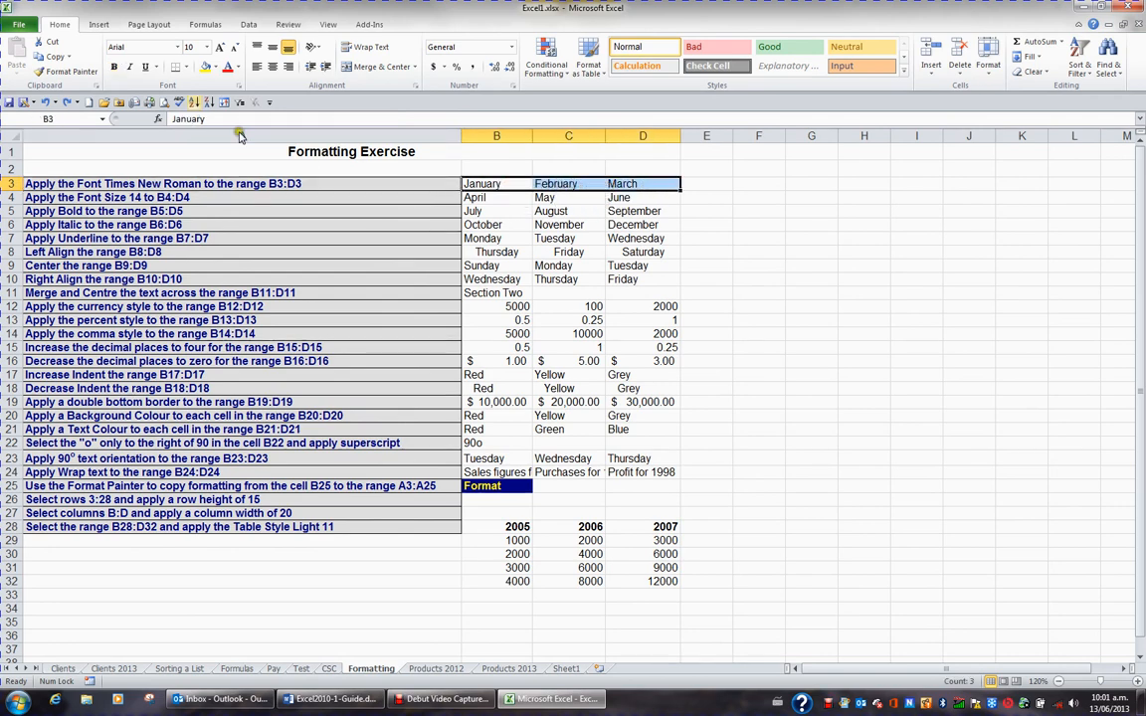
left_click(178, 49)
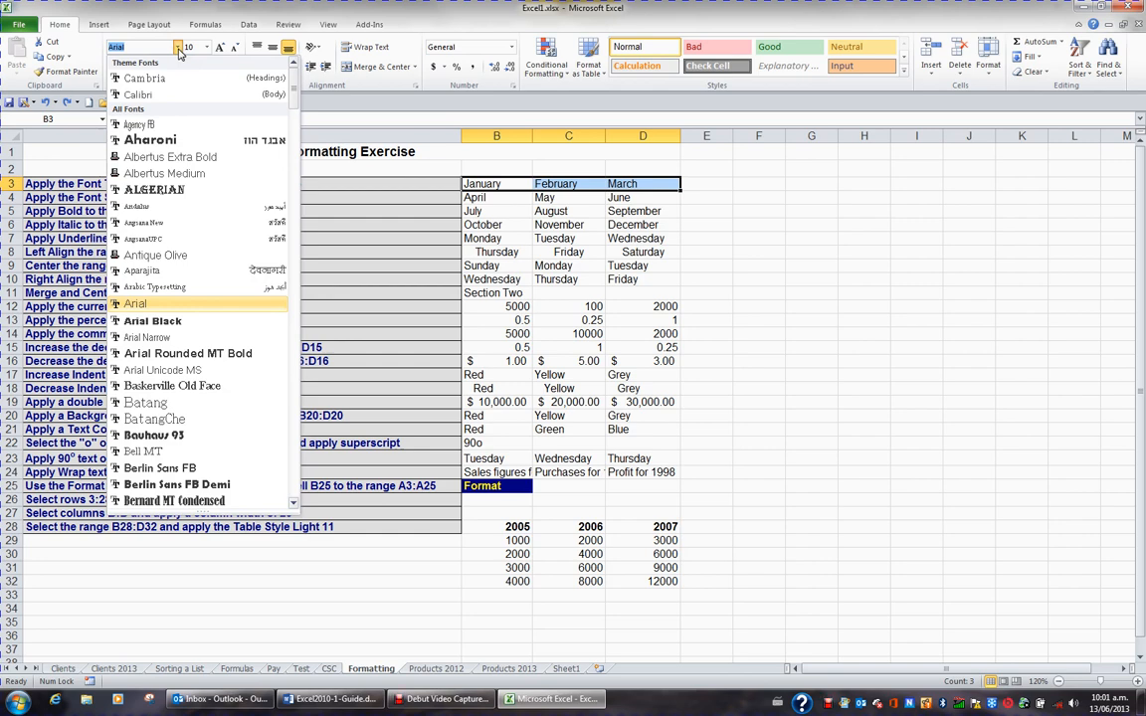
type("t")
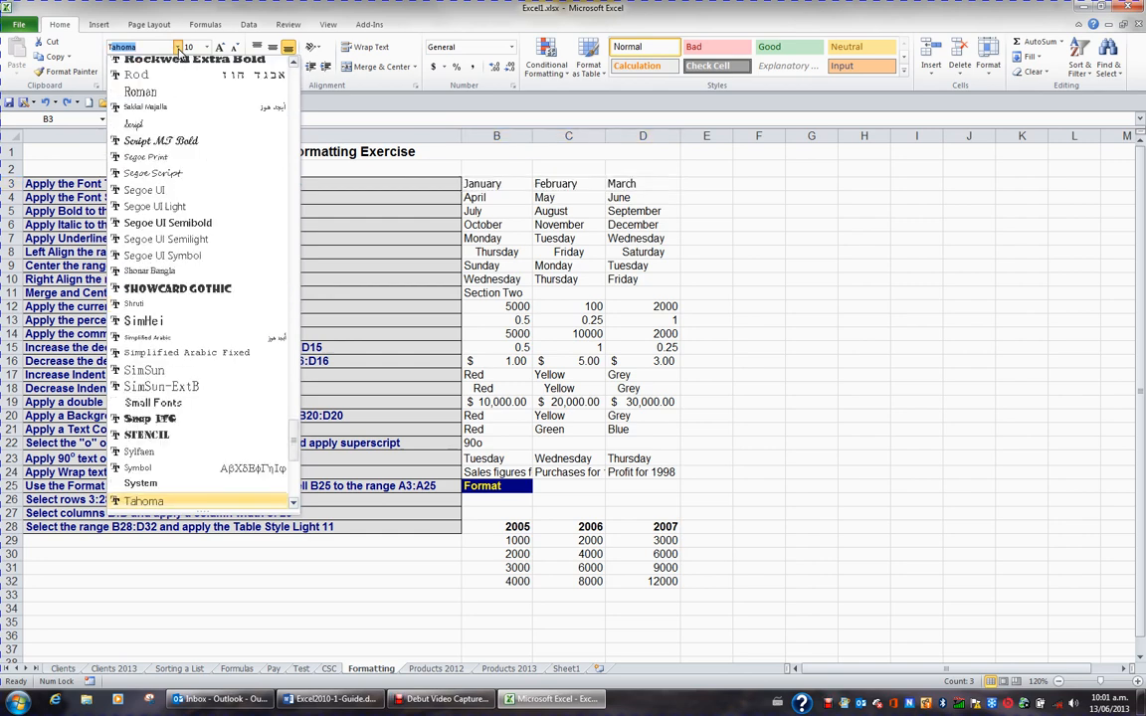
left_click(295, 505)
left_click(294, 504)
left_click(295, 504)
left_click(295, 504)
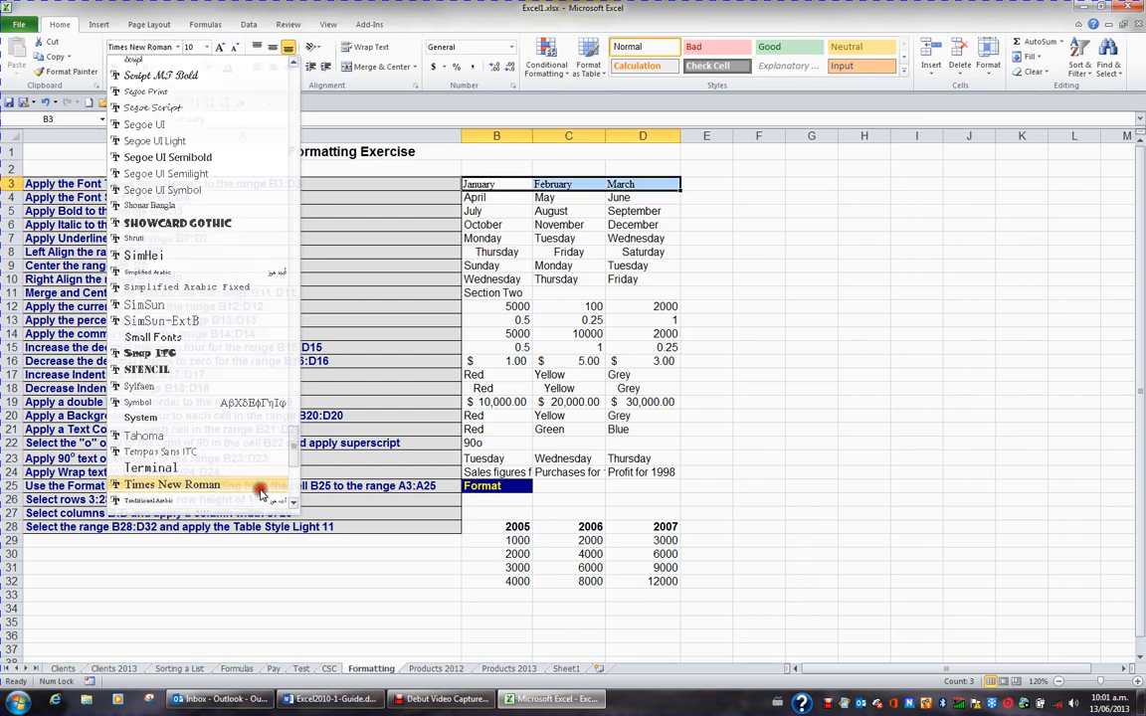
left_click(261, 487)
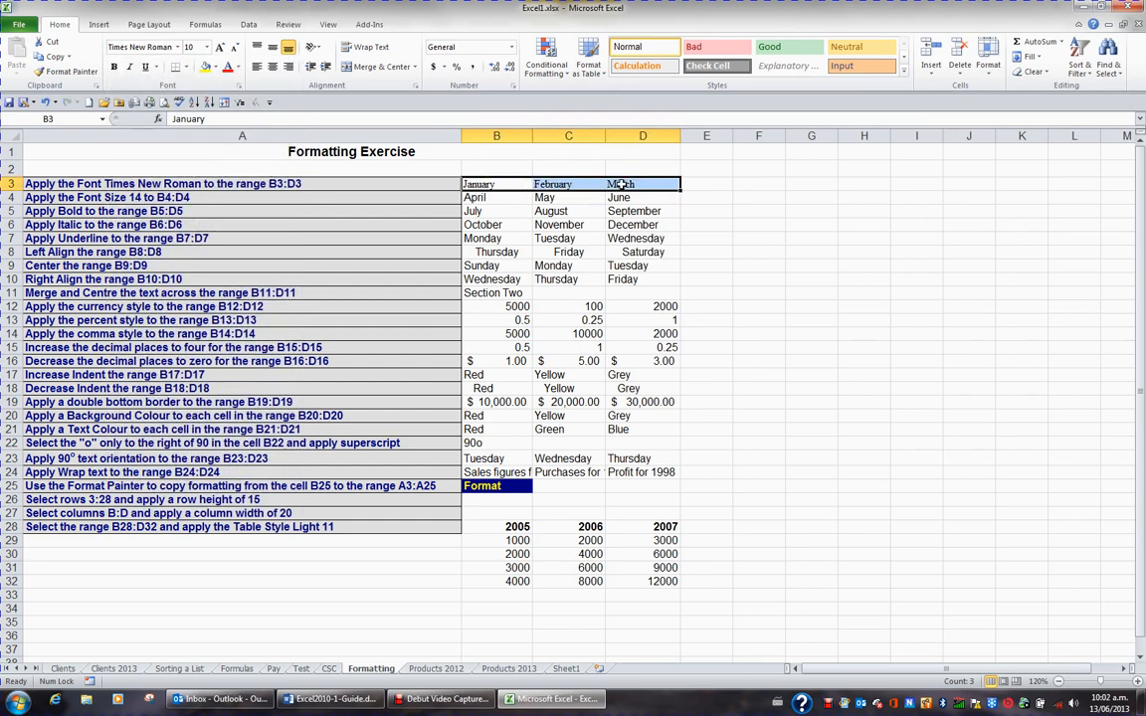
Step: Set the font size of the range B4:D4 to 14
left_click(438, 198)
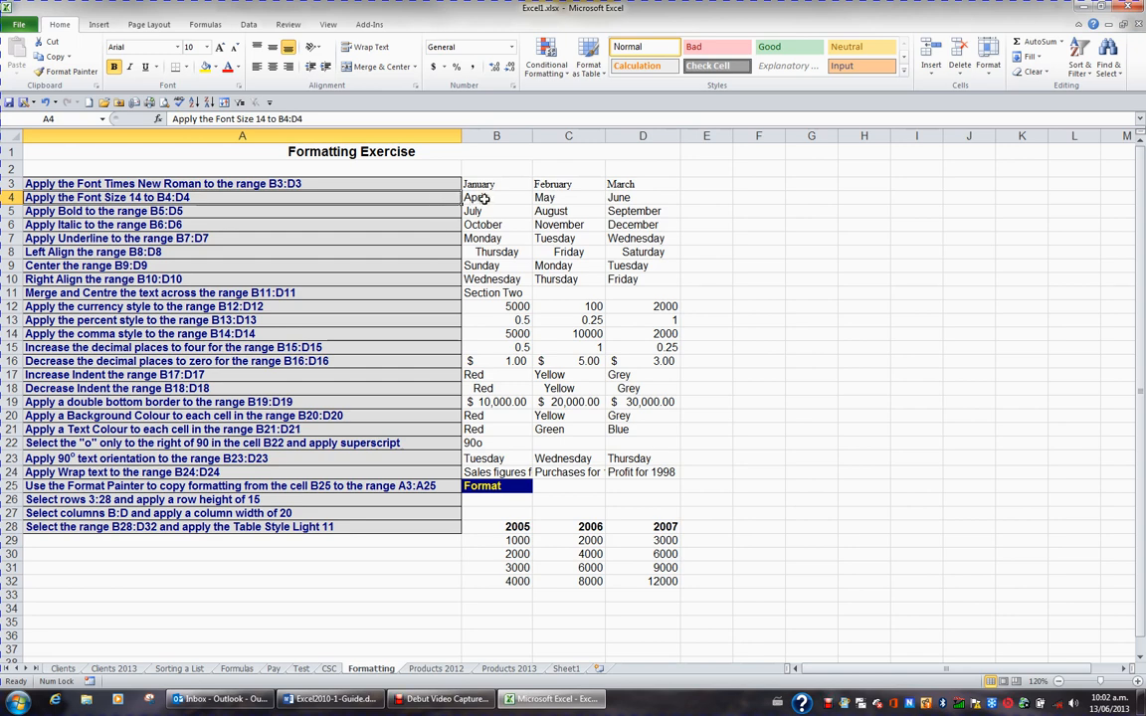
left_click_drag(475, 199, 601, 199)
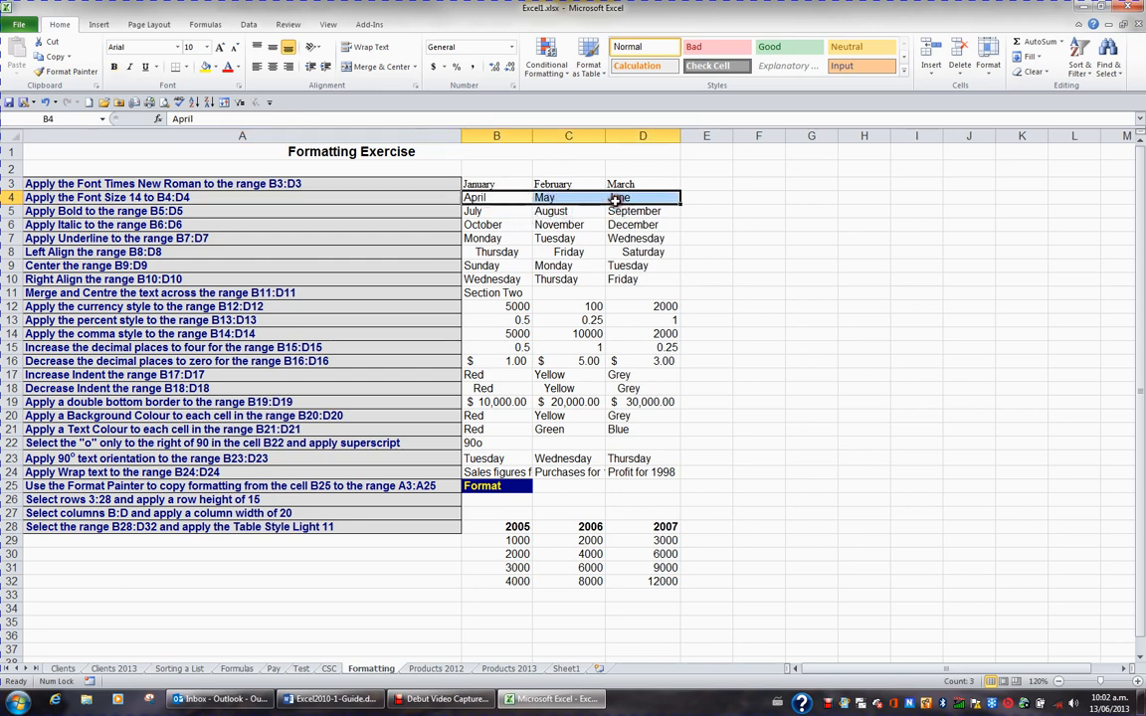
left_click(207, 47)
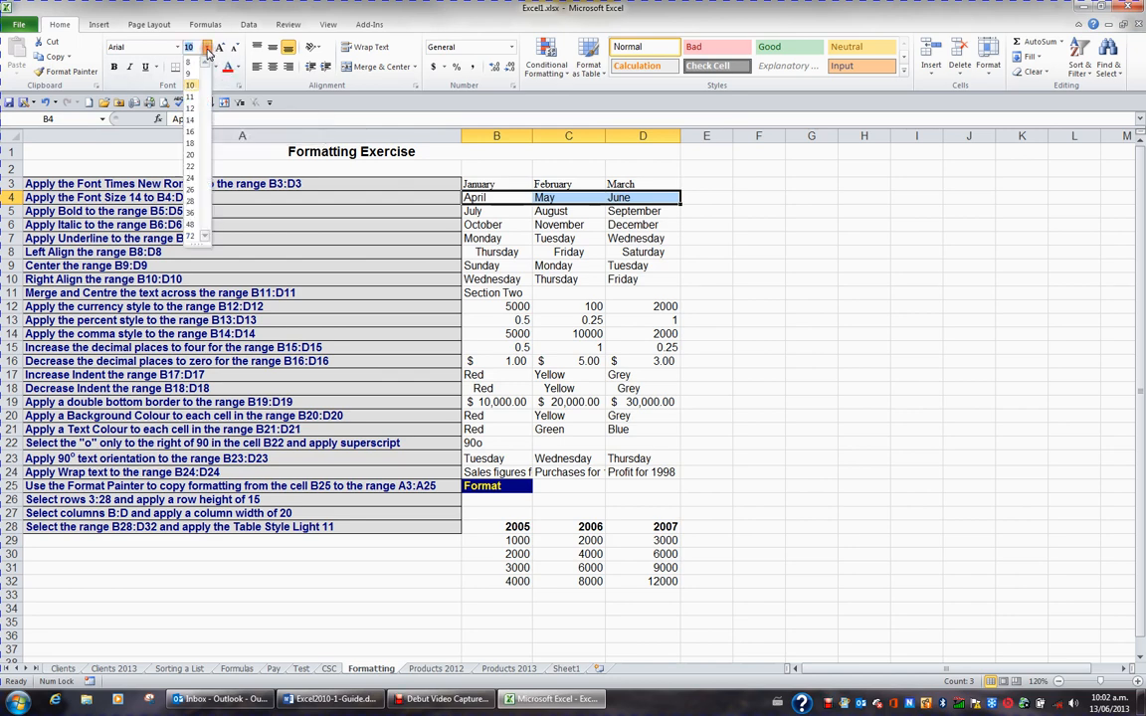
left_click(194, 120)
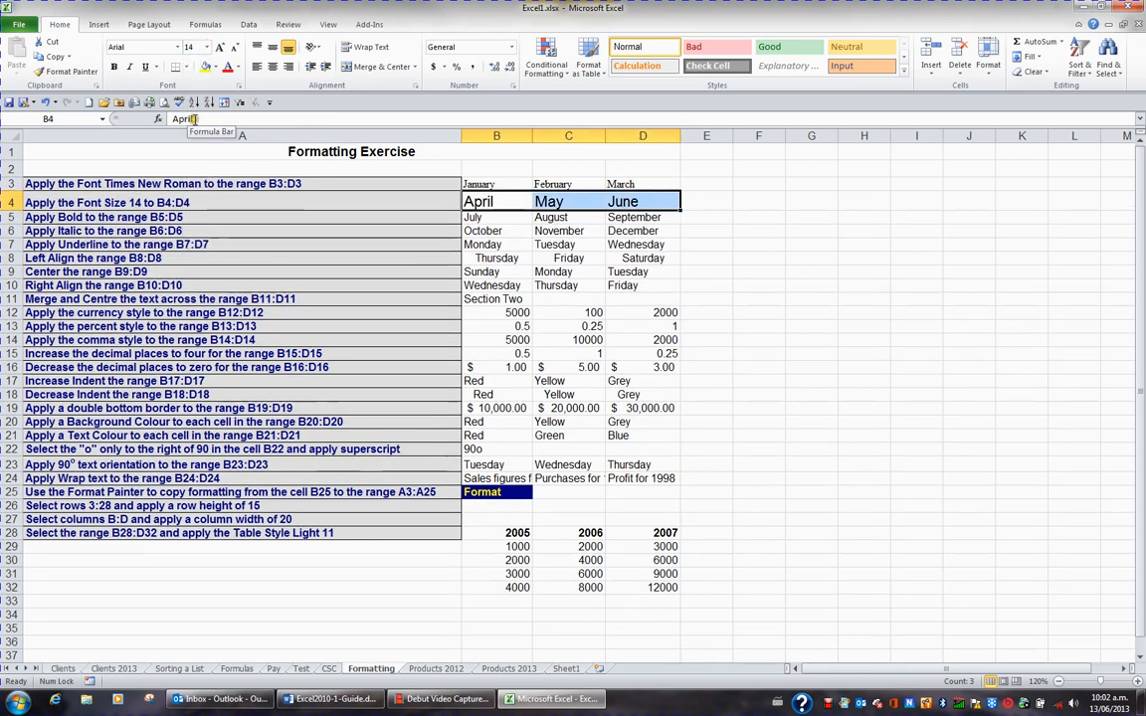
Step: Apply bold to the range B5:D5 and italic to the range B6:D6
left_click(433, 219)
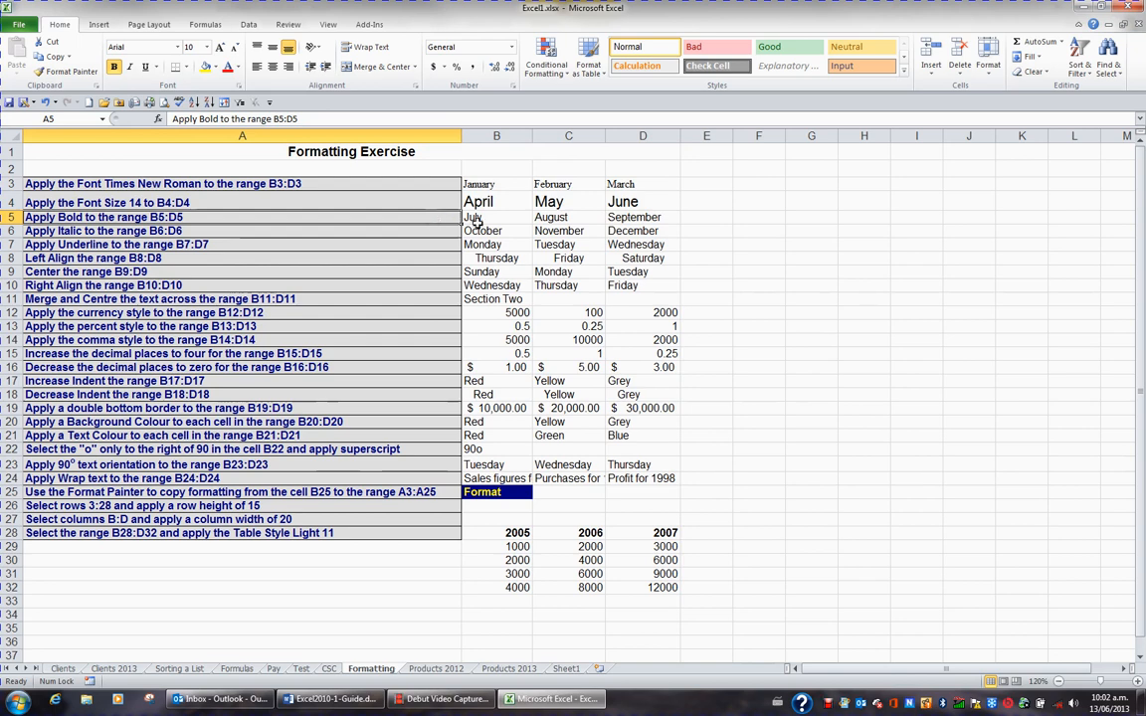
left_click_drag(487, 218, 619, 221)
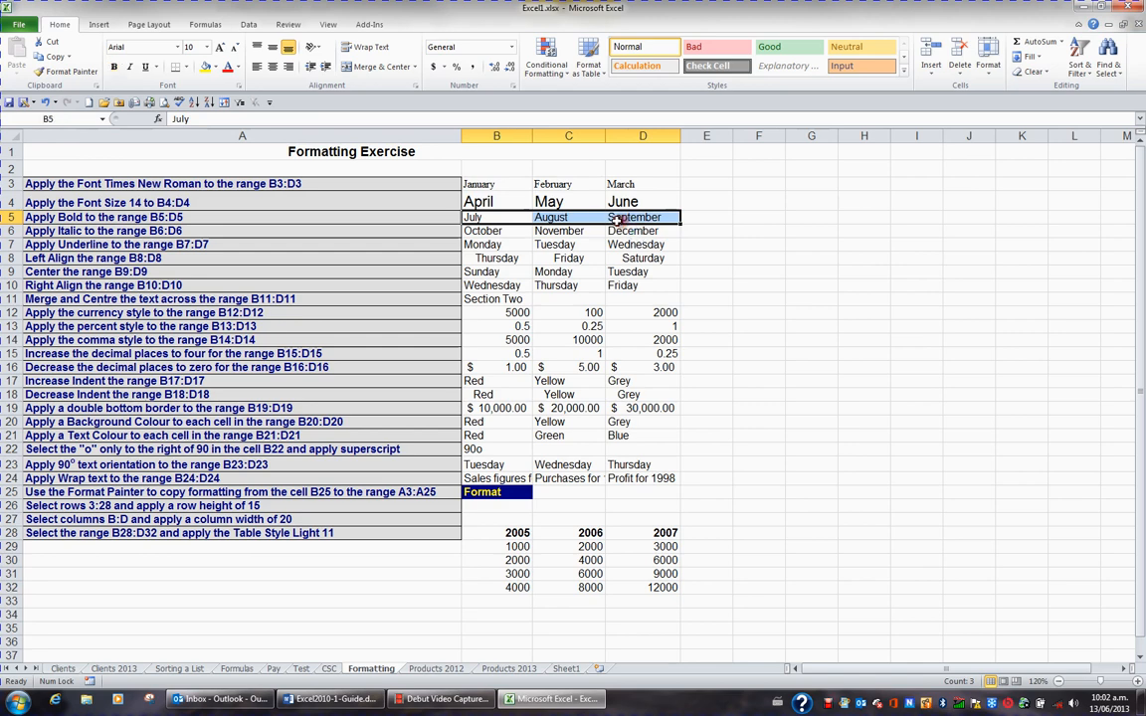
left_click(113, 67)
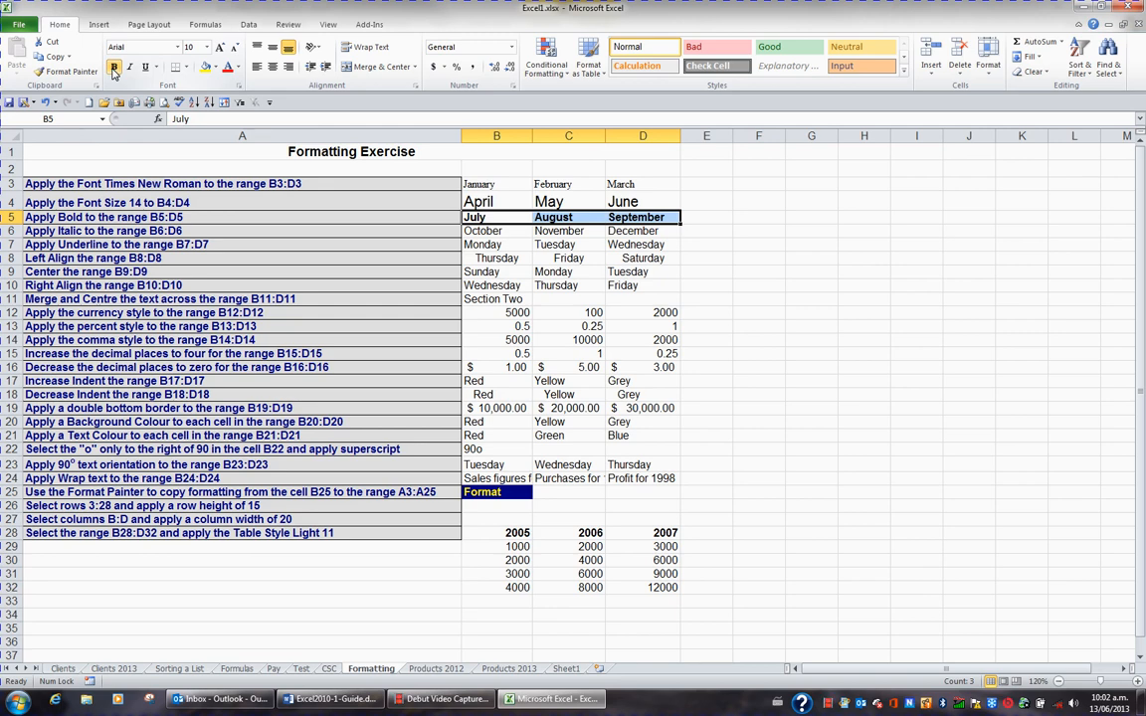
left_click(167, 229)
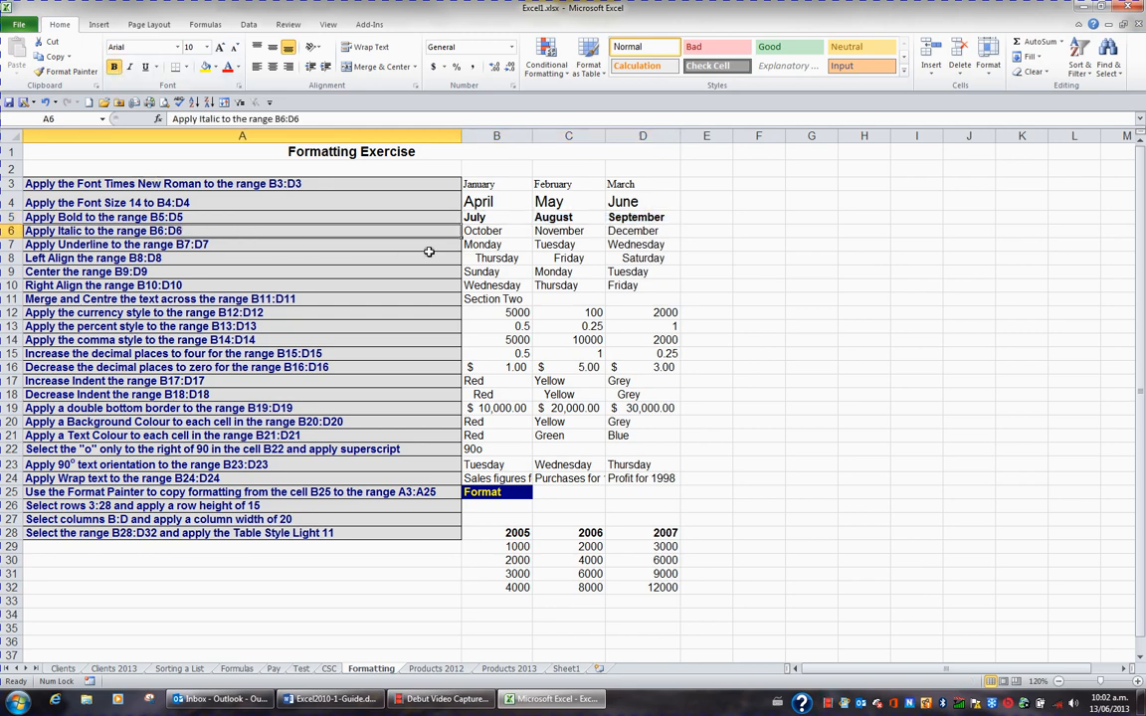
left_click_drag(468, 231, 611, 231)
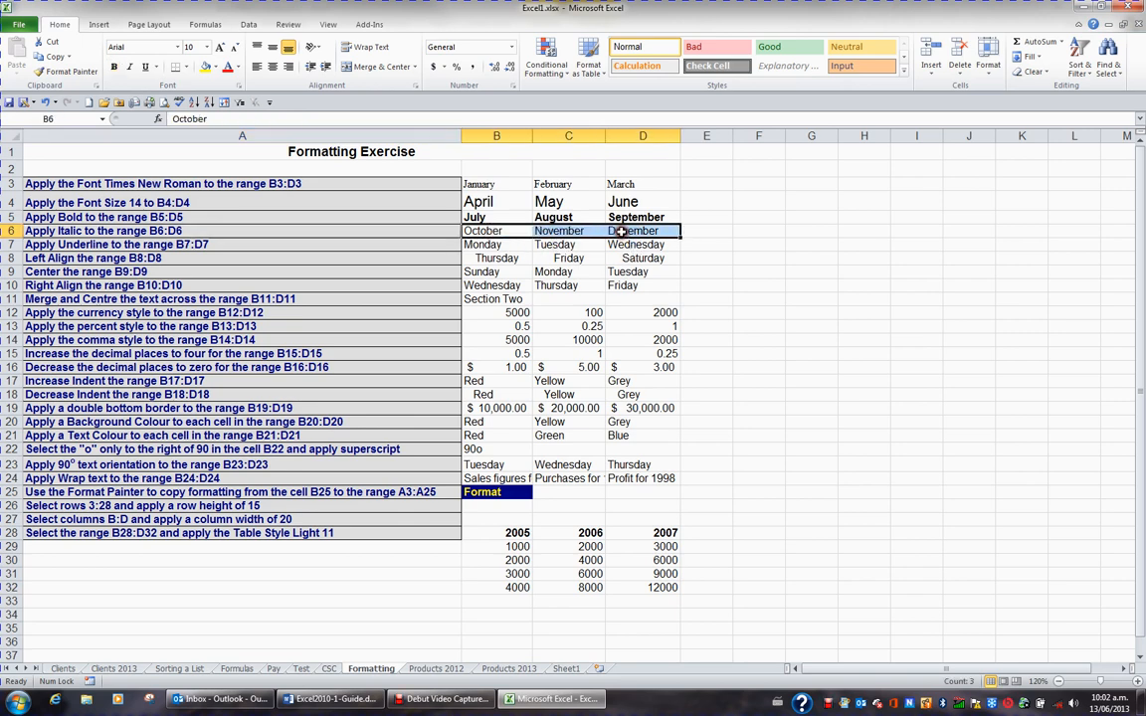
left_click(130, 69)
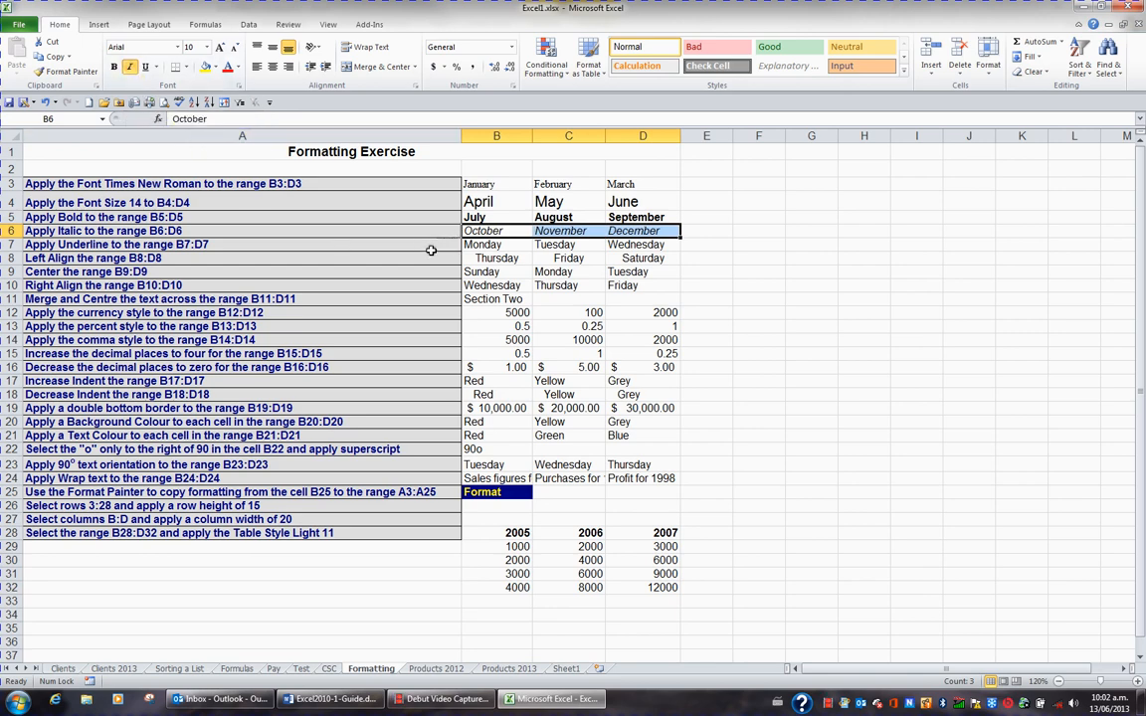
Step: Apply a single underline to the weekday names in the range B7:D7
left_click(431, 248)
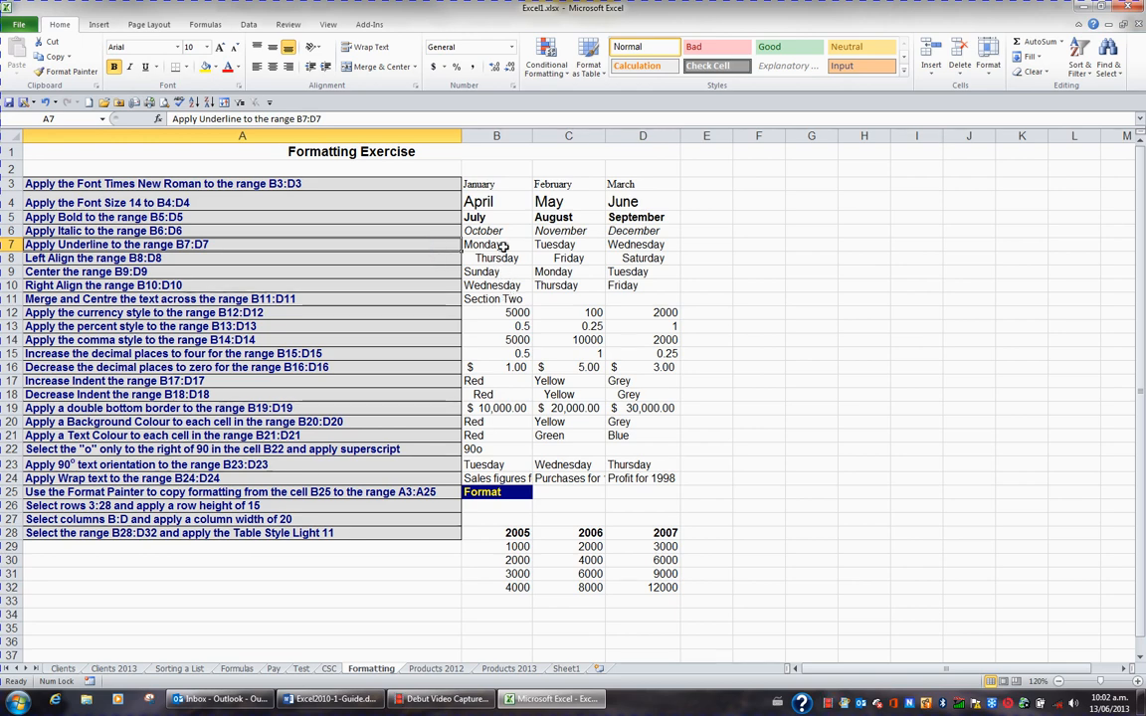
left_click_drag(504, 246, 615, 244)
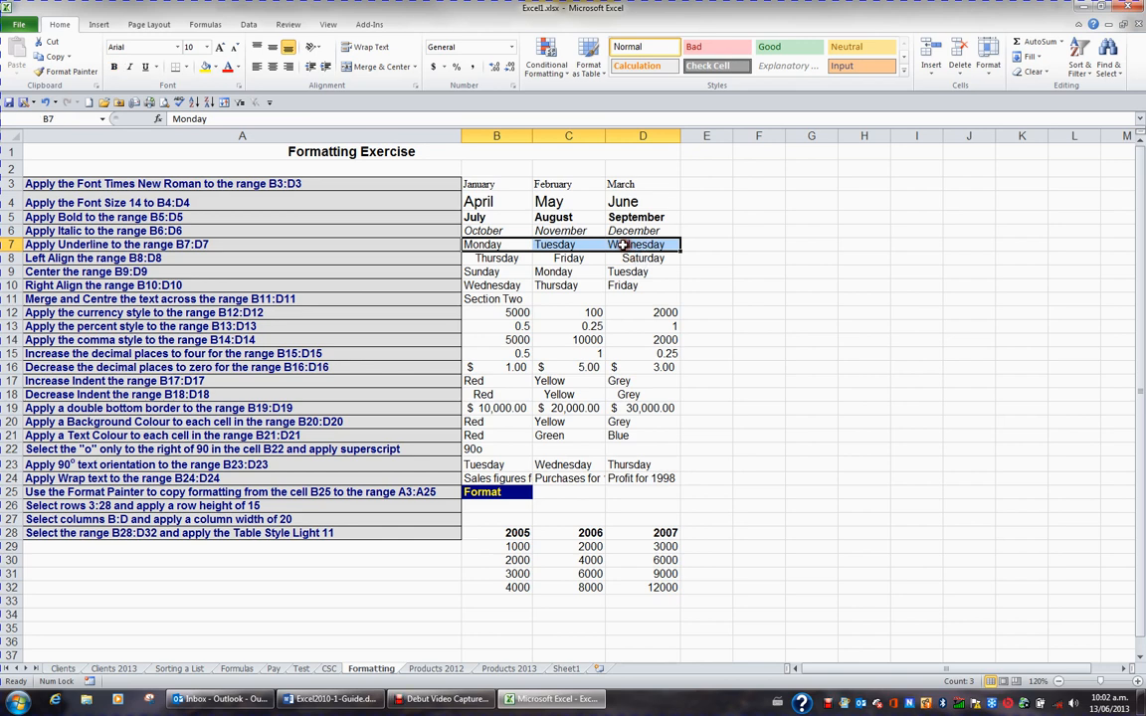
left_click(147, 68)
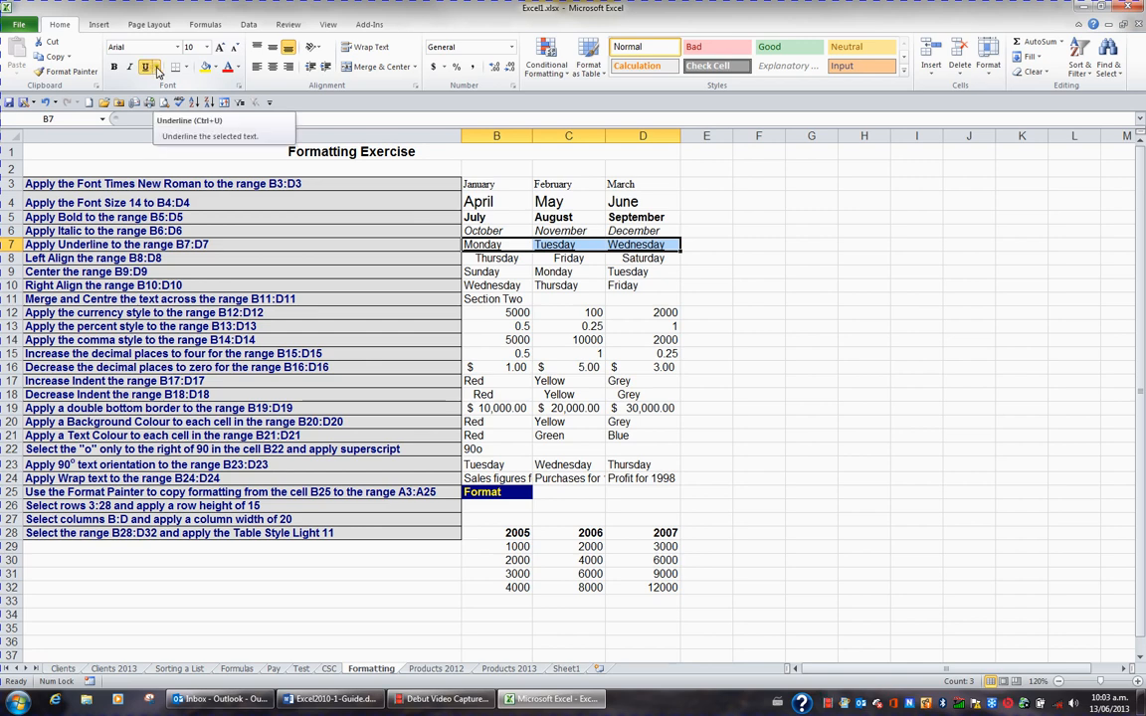
left_click(156, 70)
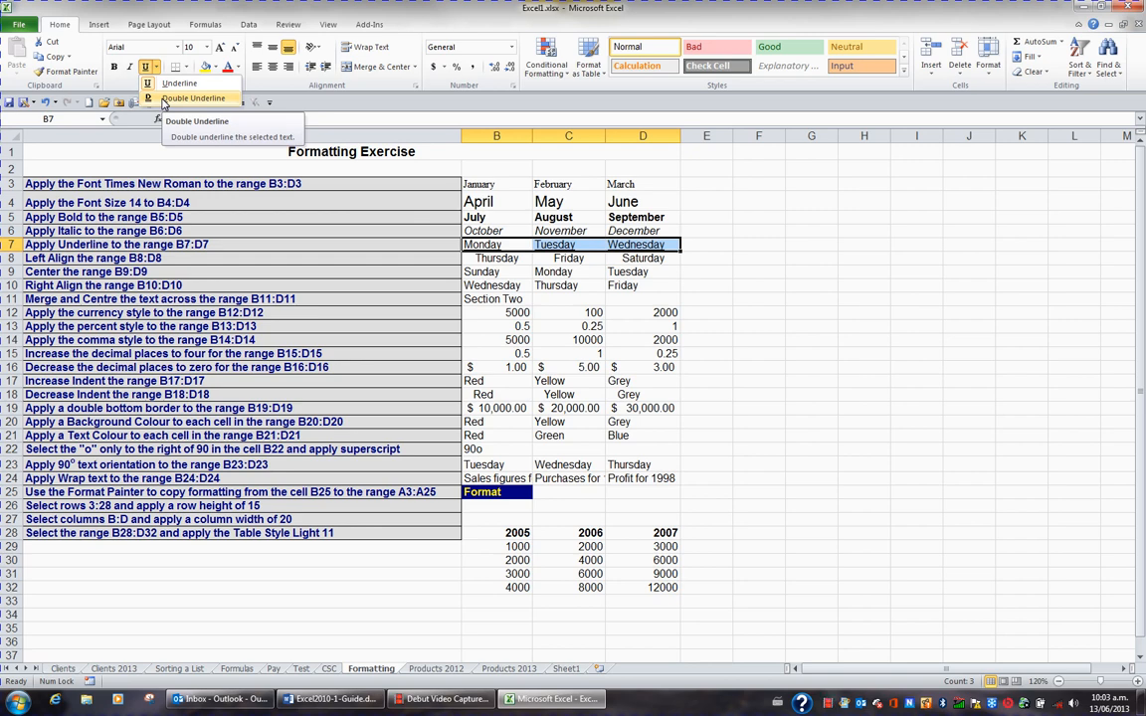
left_click(209, 265)
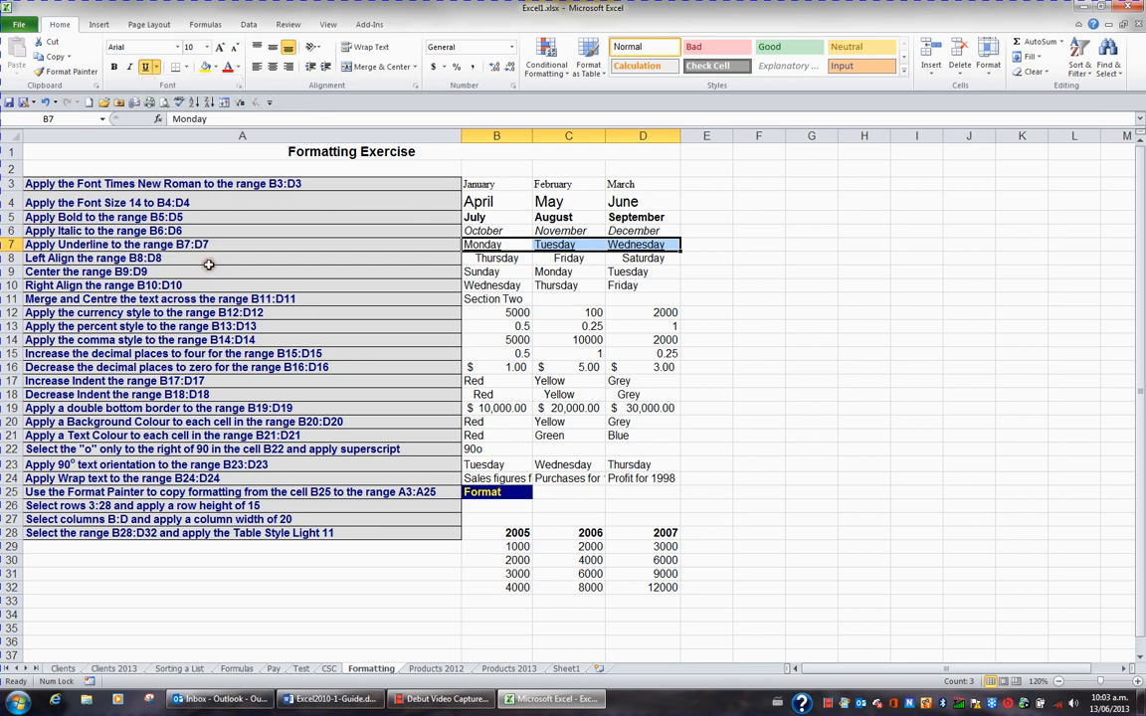
Step: Left-align the weekday names in the range B8:D8
left_click(212, 260)
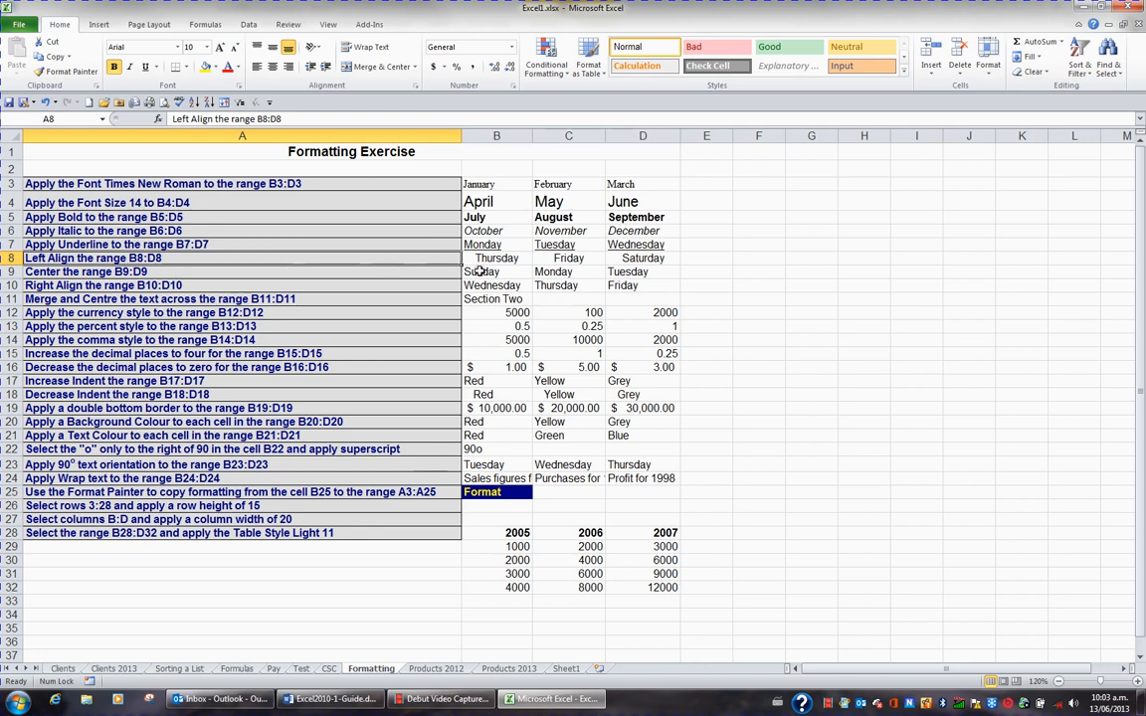
left_click_drag(491, 260, 630, 260)
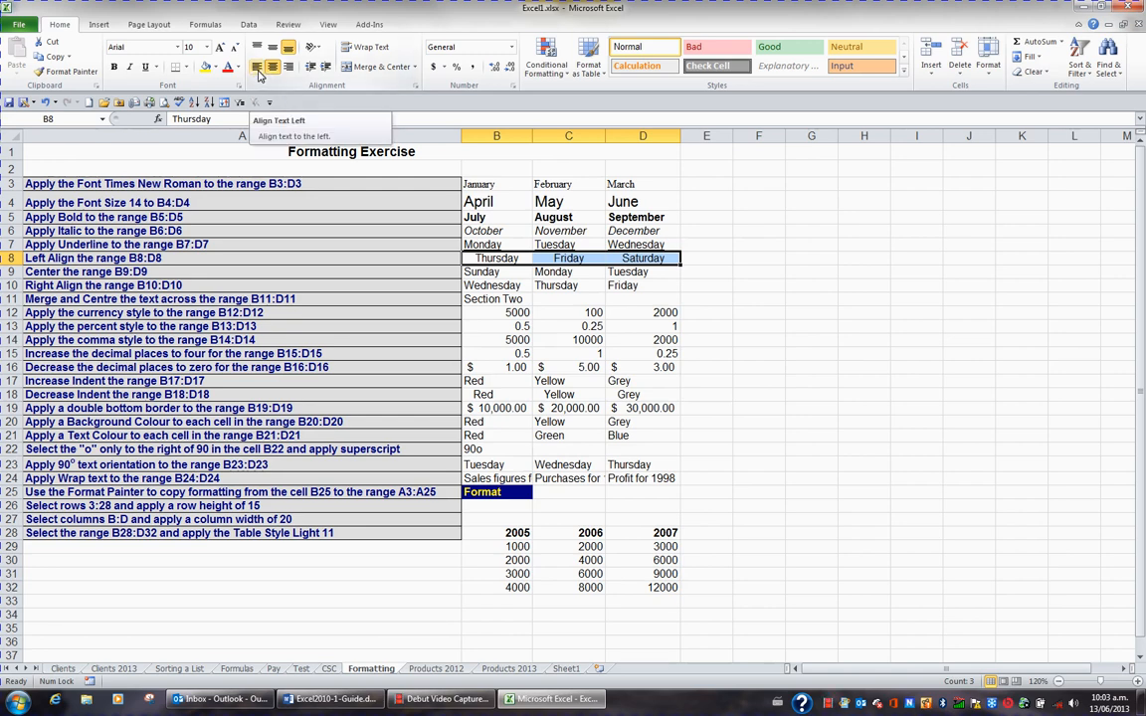
left_click(257, 68)
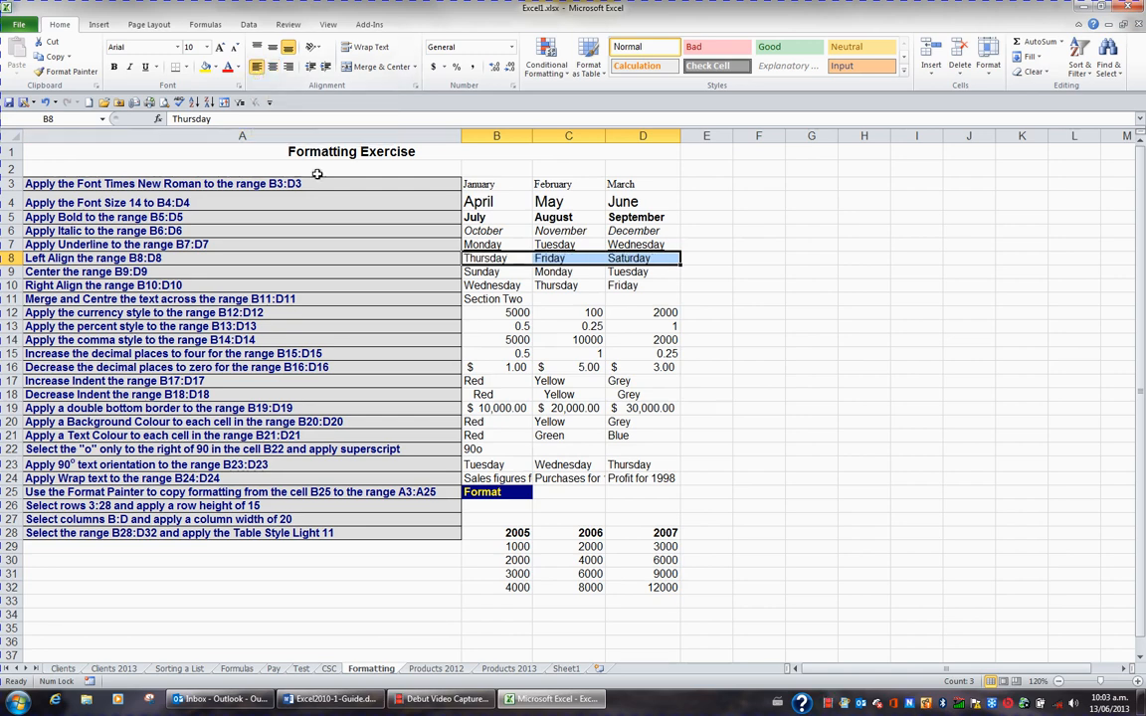
Step: Center the text in the range B9:D9 and right-align the text in the range B10:D10
left_click_drag(481, 272, 622, 275)
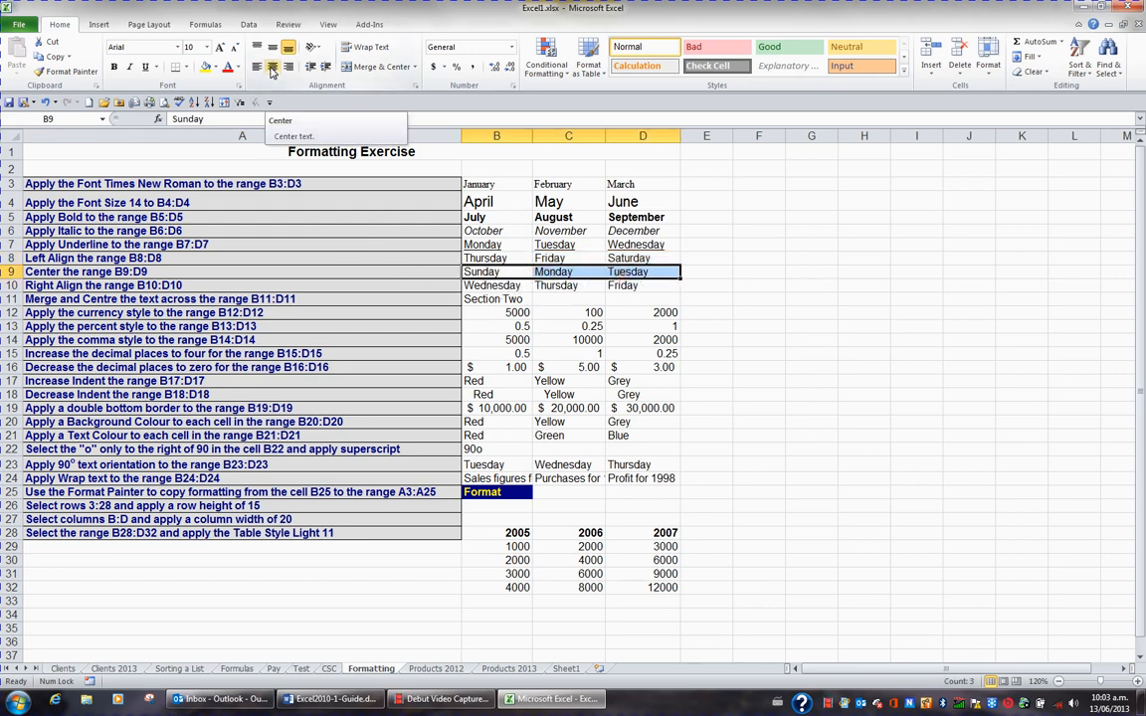
left_click(273, 67)
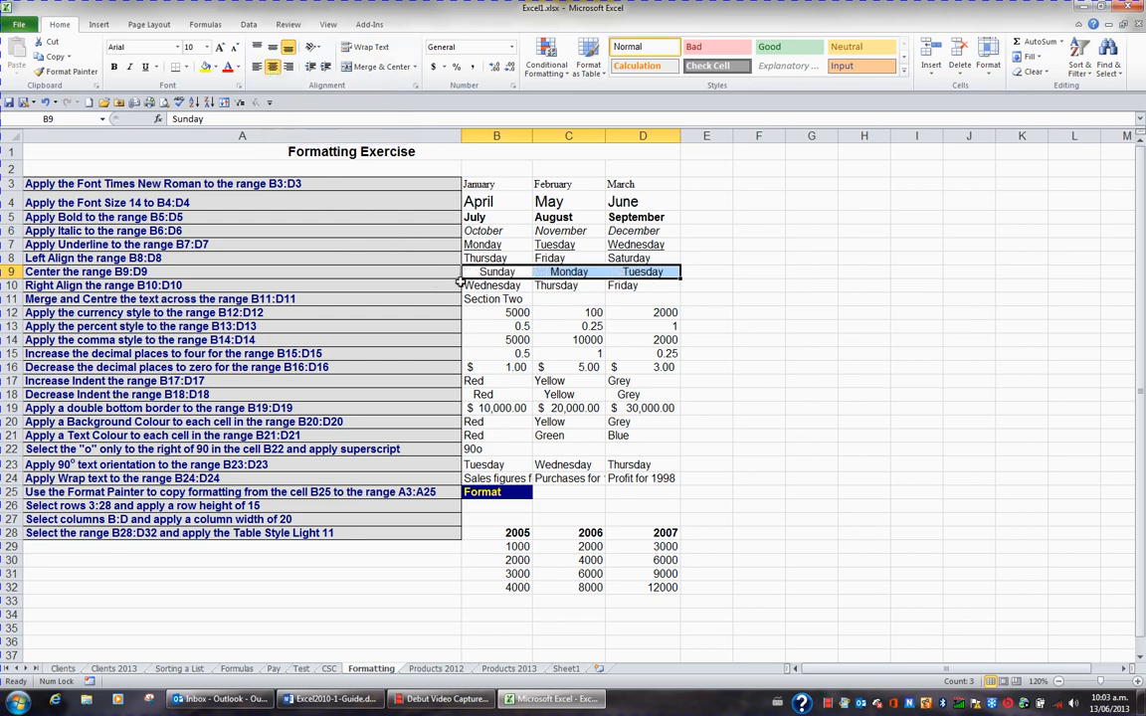
left_click_drag(491, 285, 628, 286)
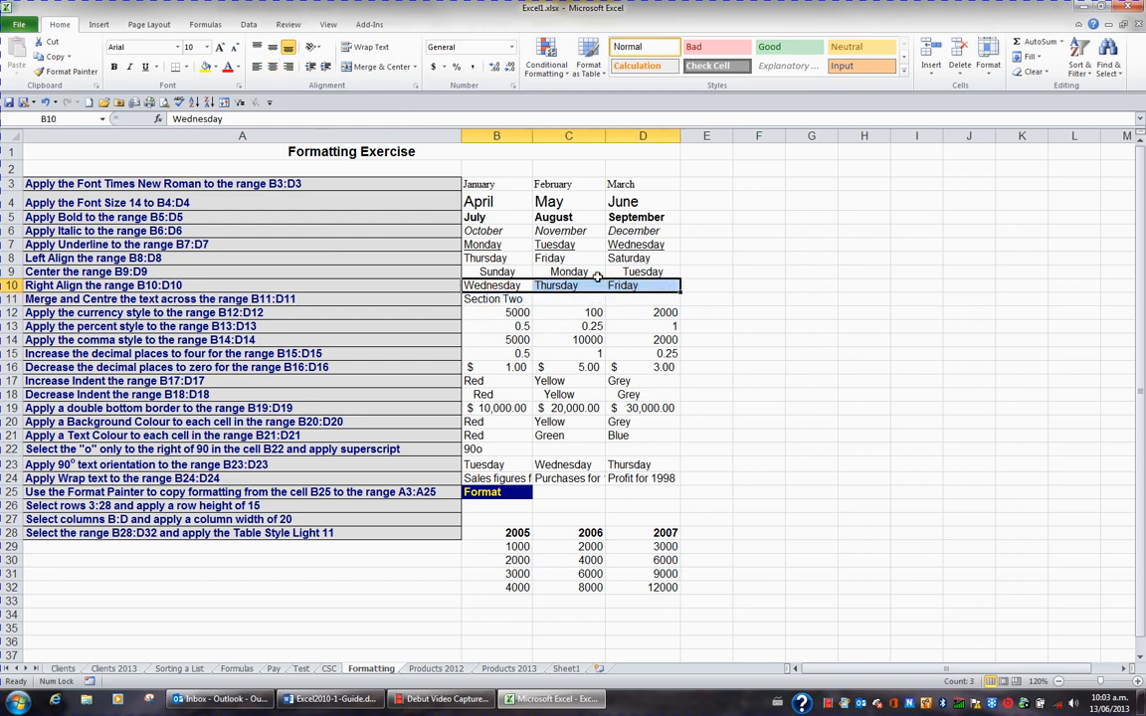
left_click(288, 66)
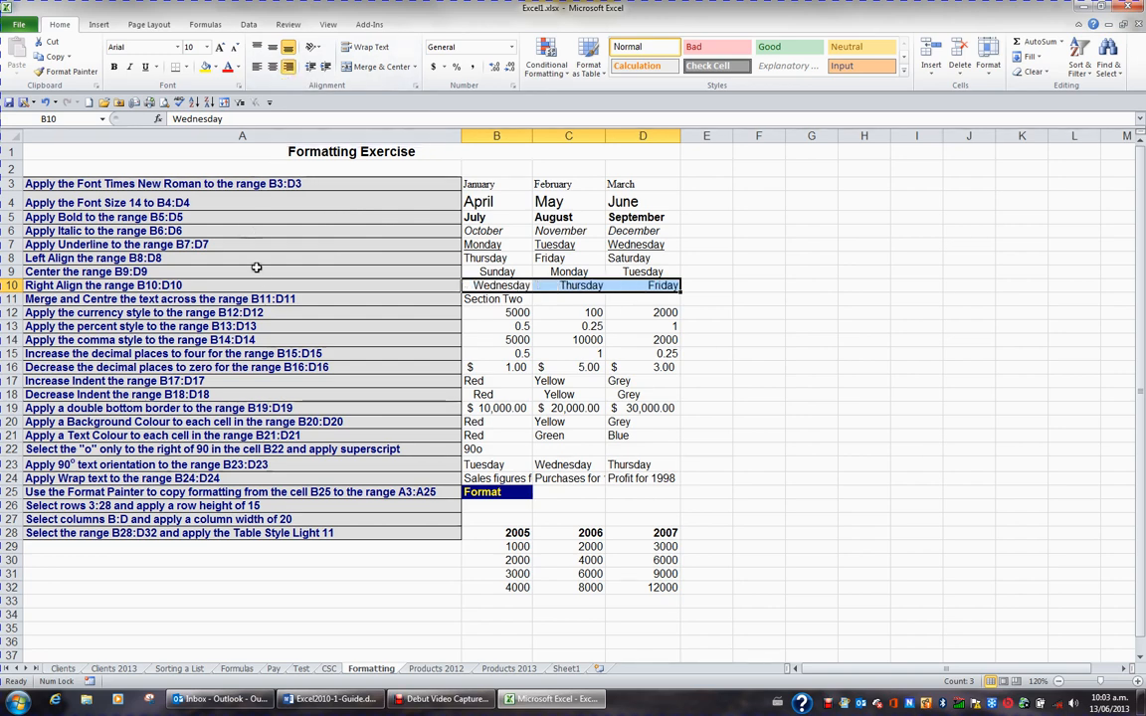
Step: Merge and center the text "Section Two" across the range B11:D11
left_click(267, 298)
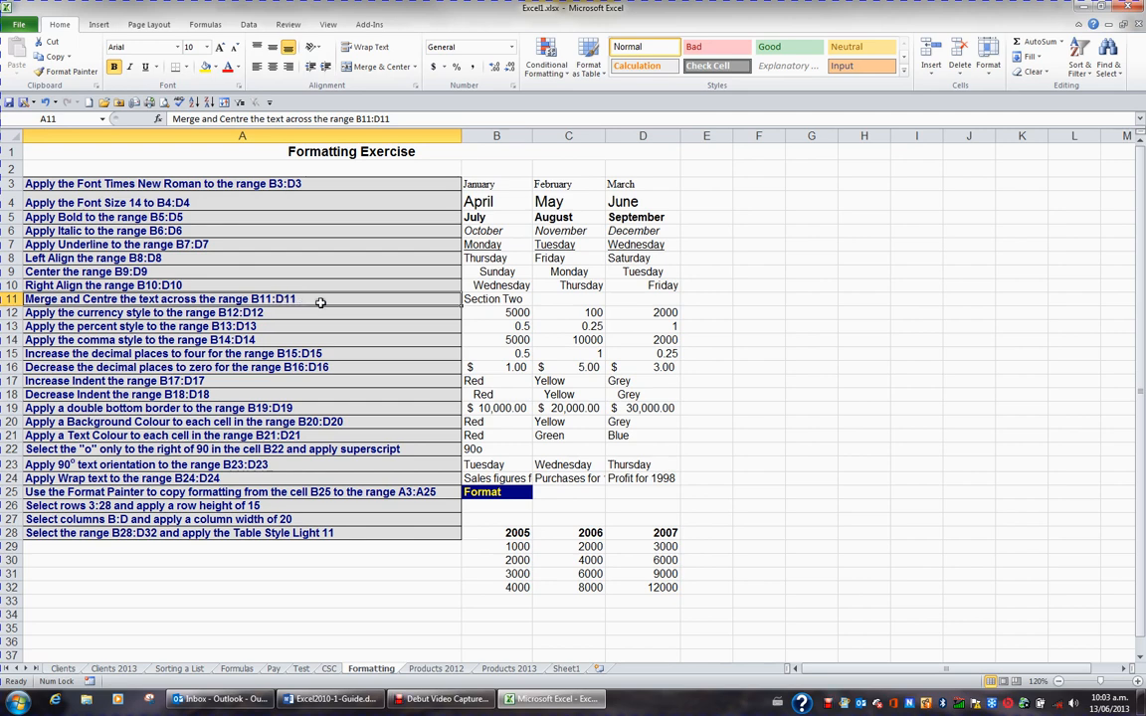
left_click(485, 300)
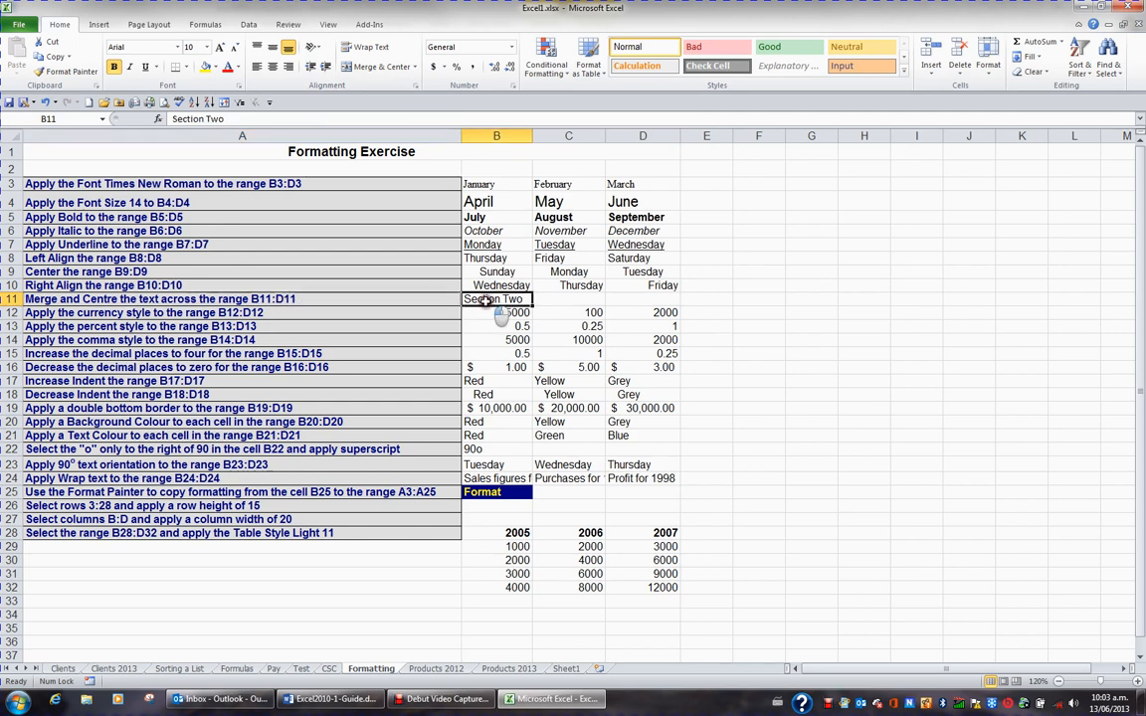
left_click_drag(484, 299, 634, 300)
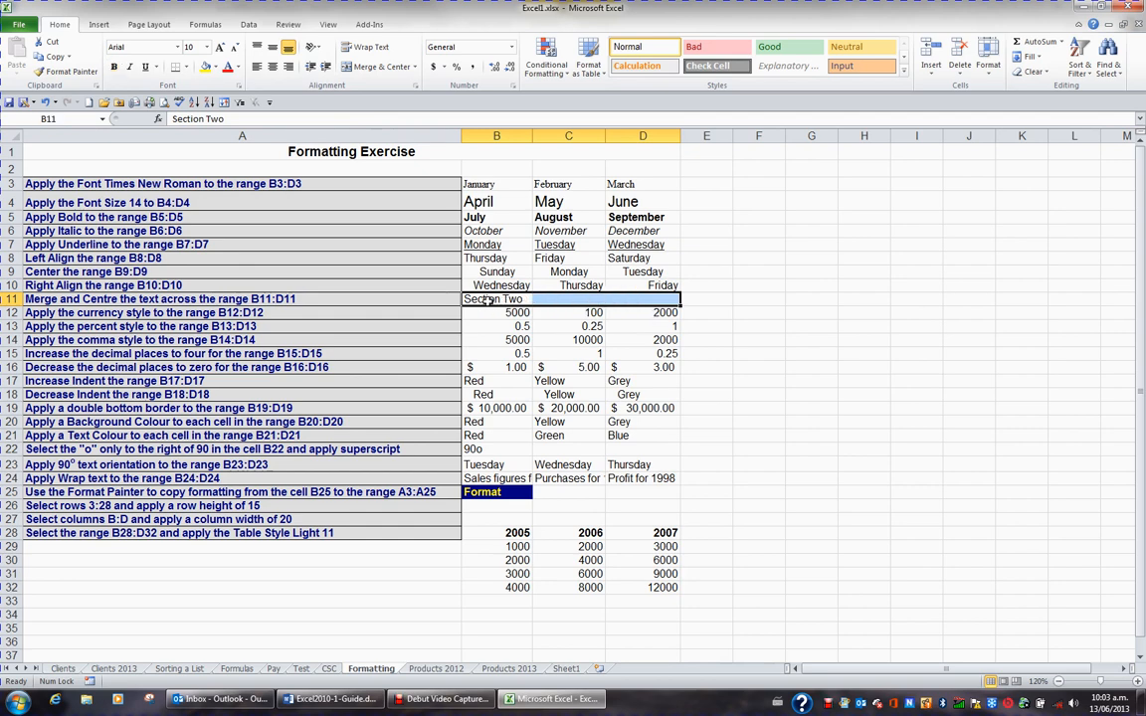
left_click(378, 69)
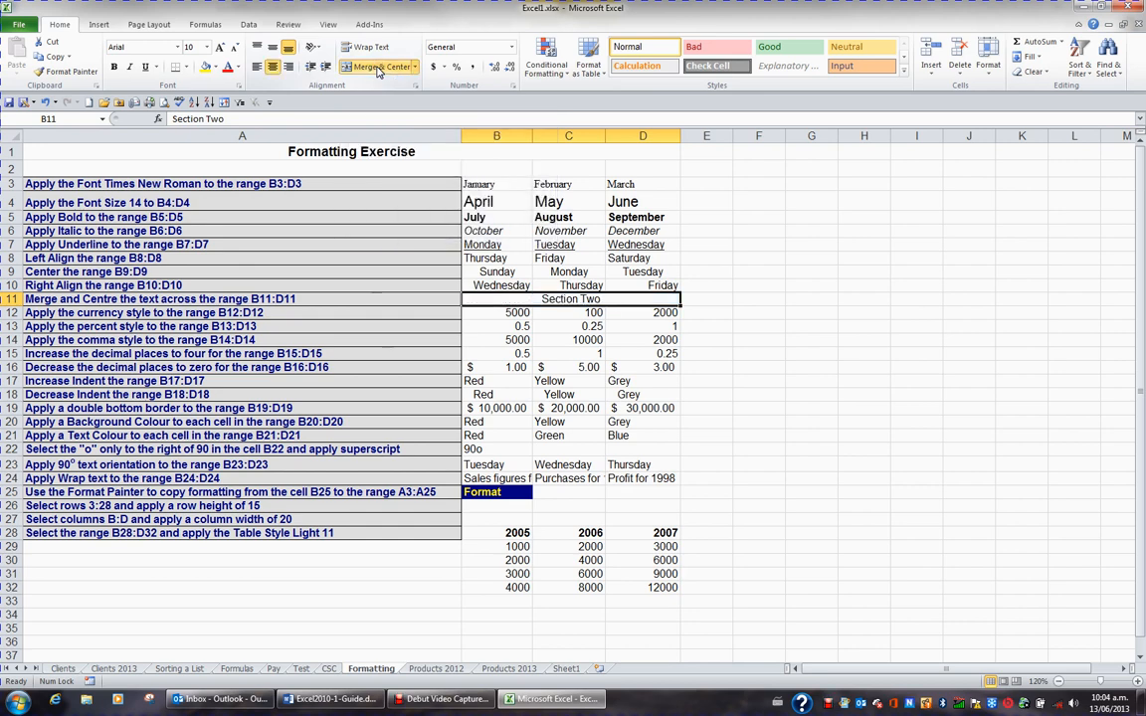
Step: Apply the currency style with dollar signs to the numbers in the range B12:D12
left_click(372, 312)
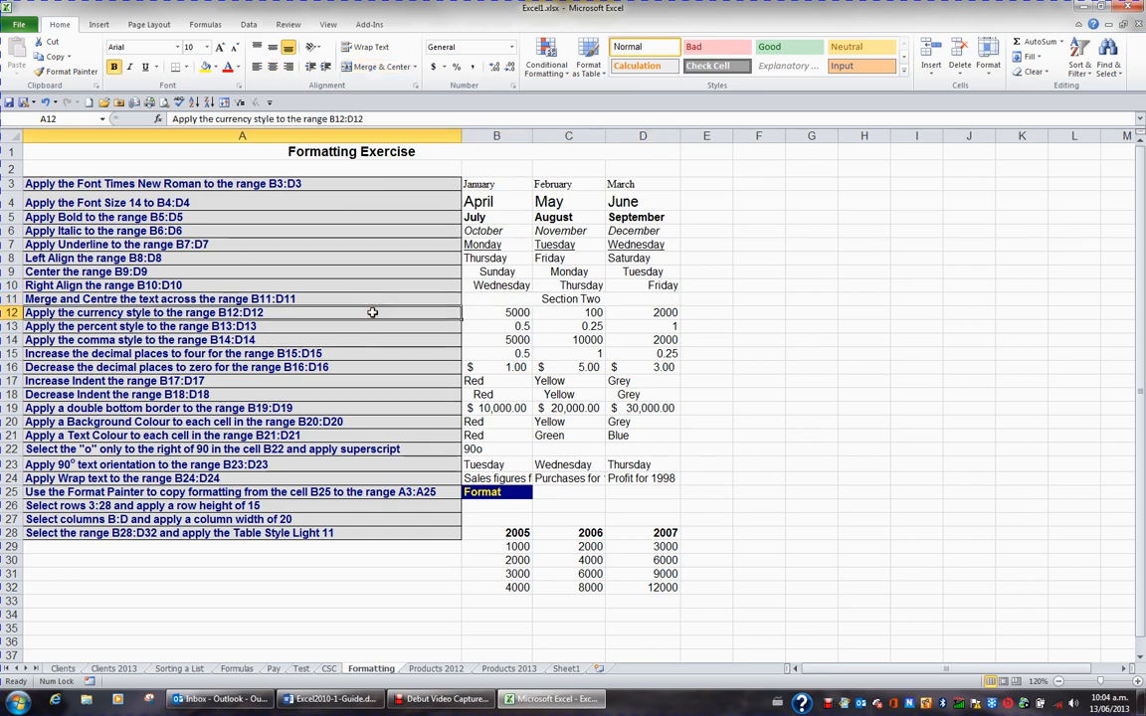
left_click_drag(482, 313, 624, 312)
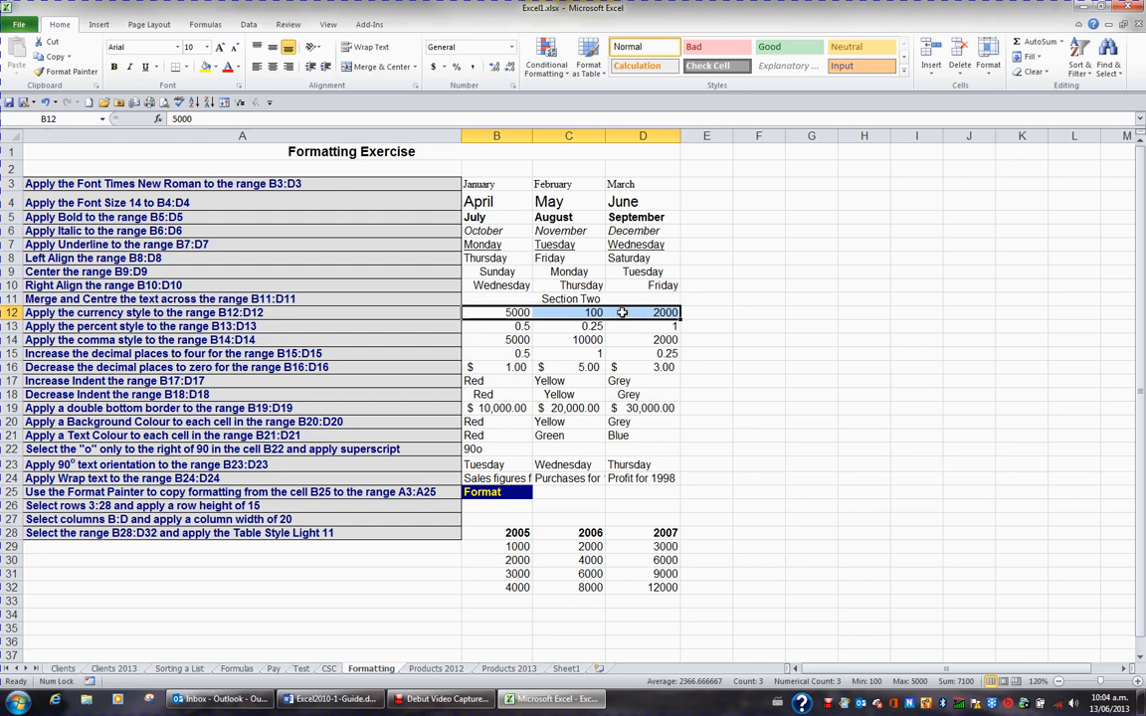
left_click(434, 68)
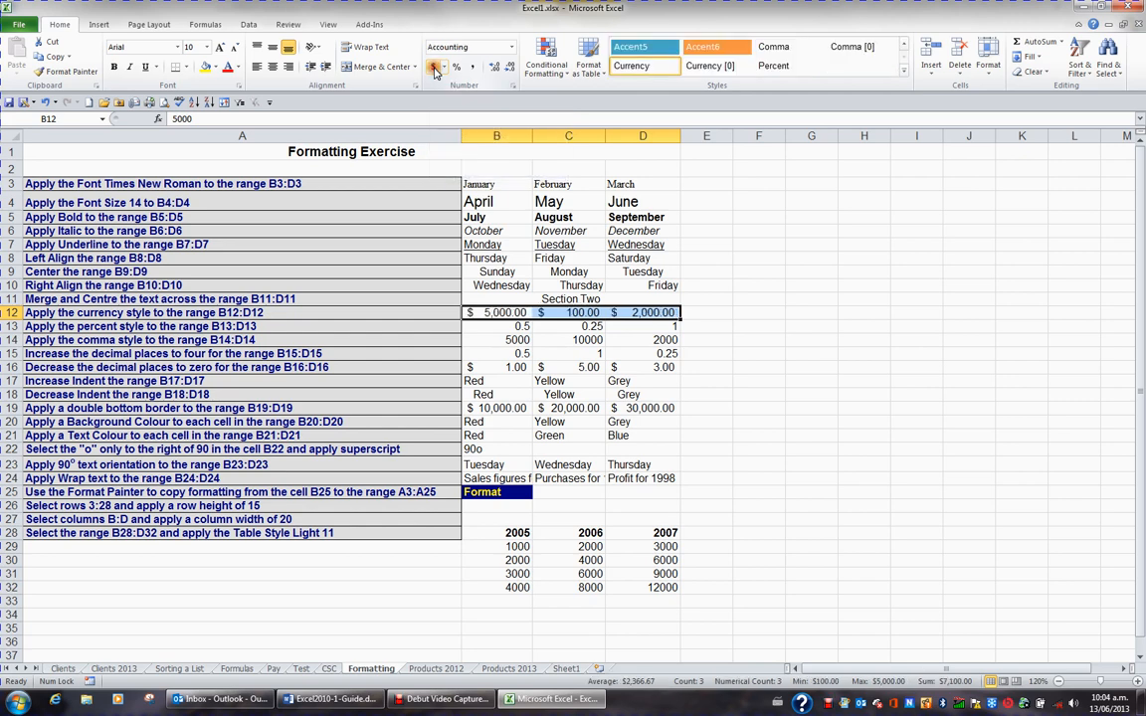
Step: Change the numbers in the range B12:D12 to the Currency number format and apply the percent style to the range B13:D13
left_click(511, 47)
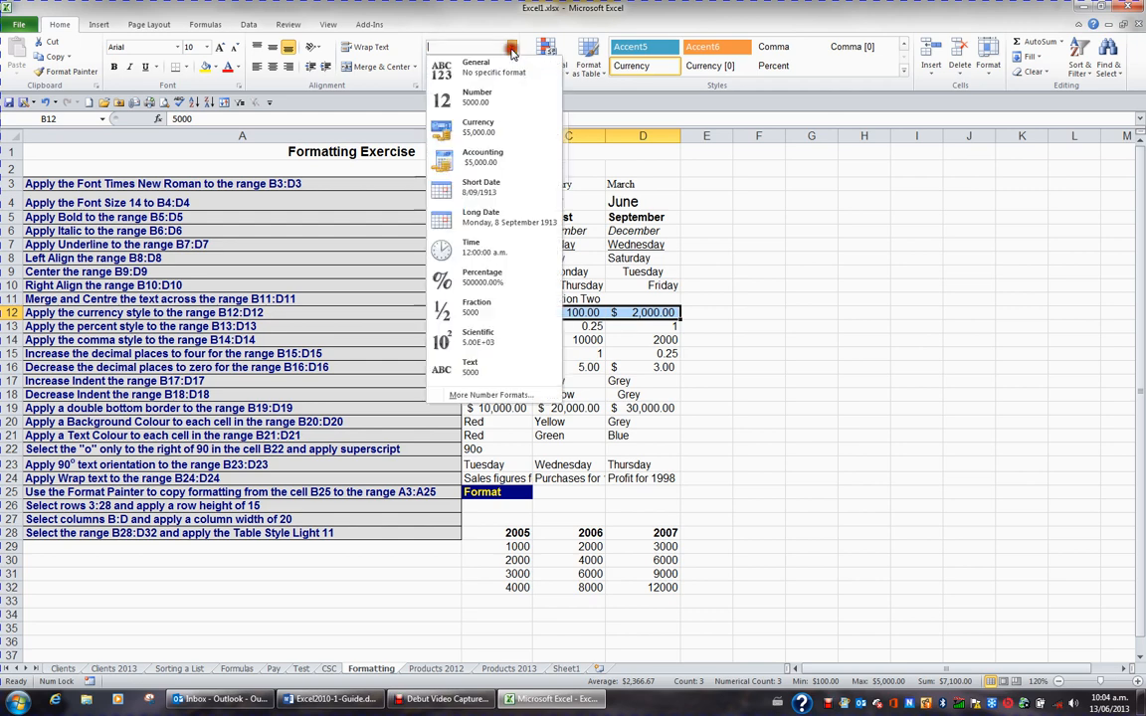
left_click(477, 127)
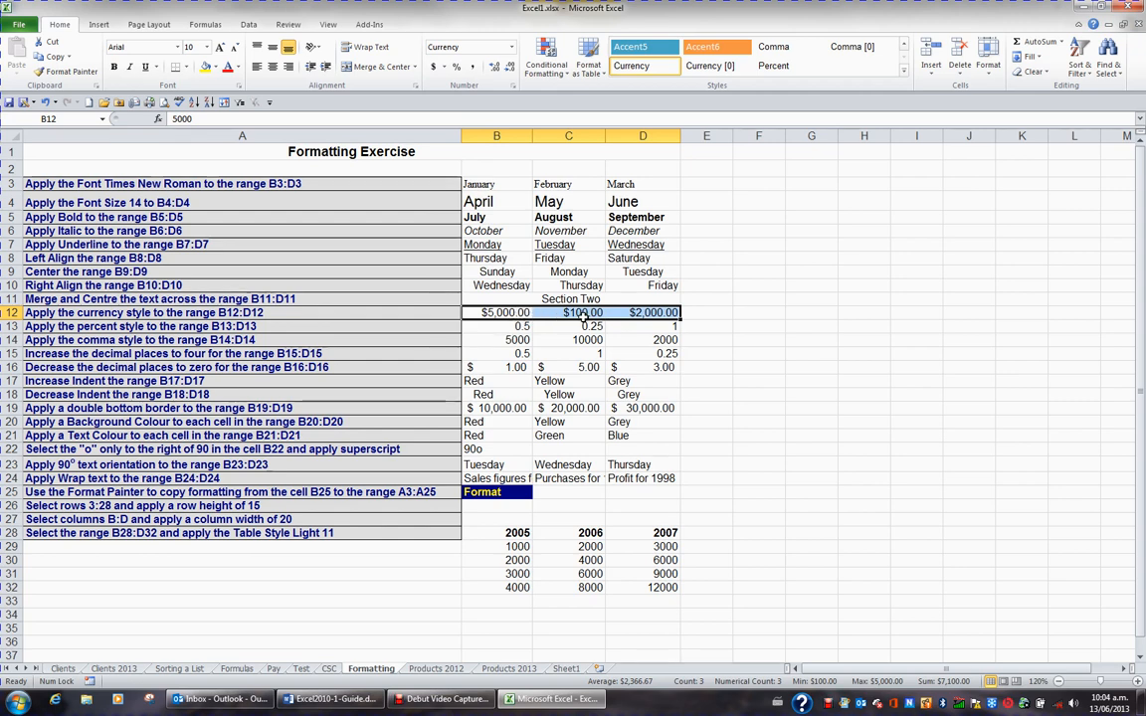
left_click(434, 328)
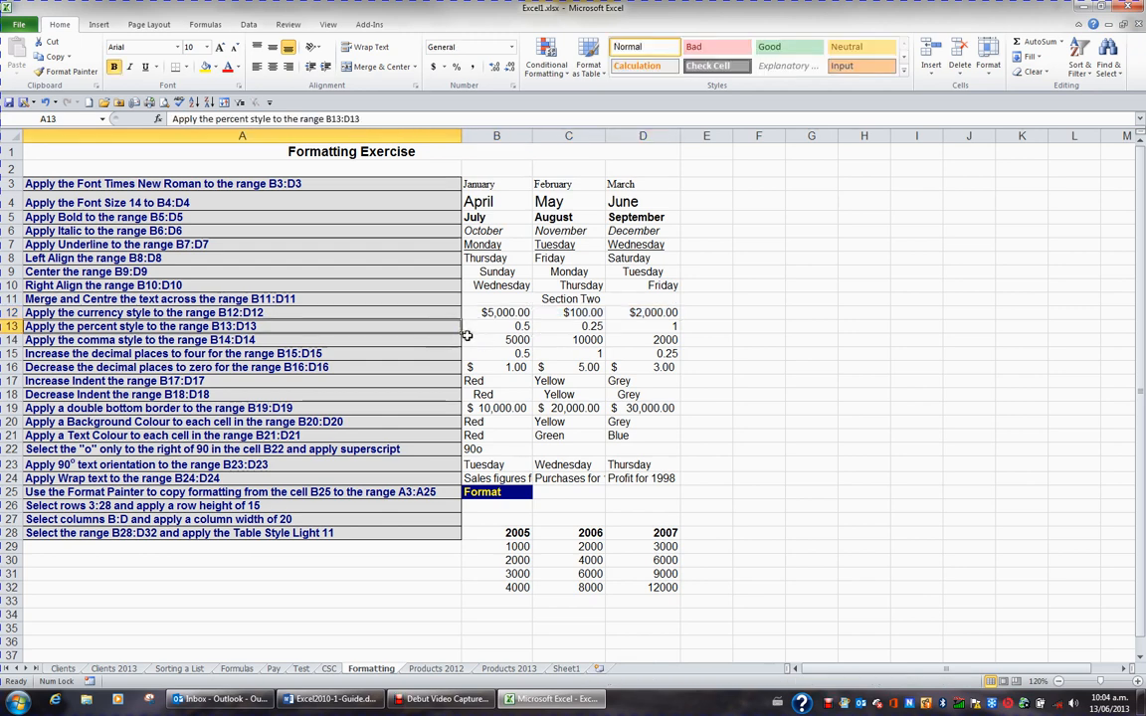
left_click_drag(486, 327, 628, 326)
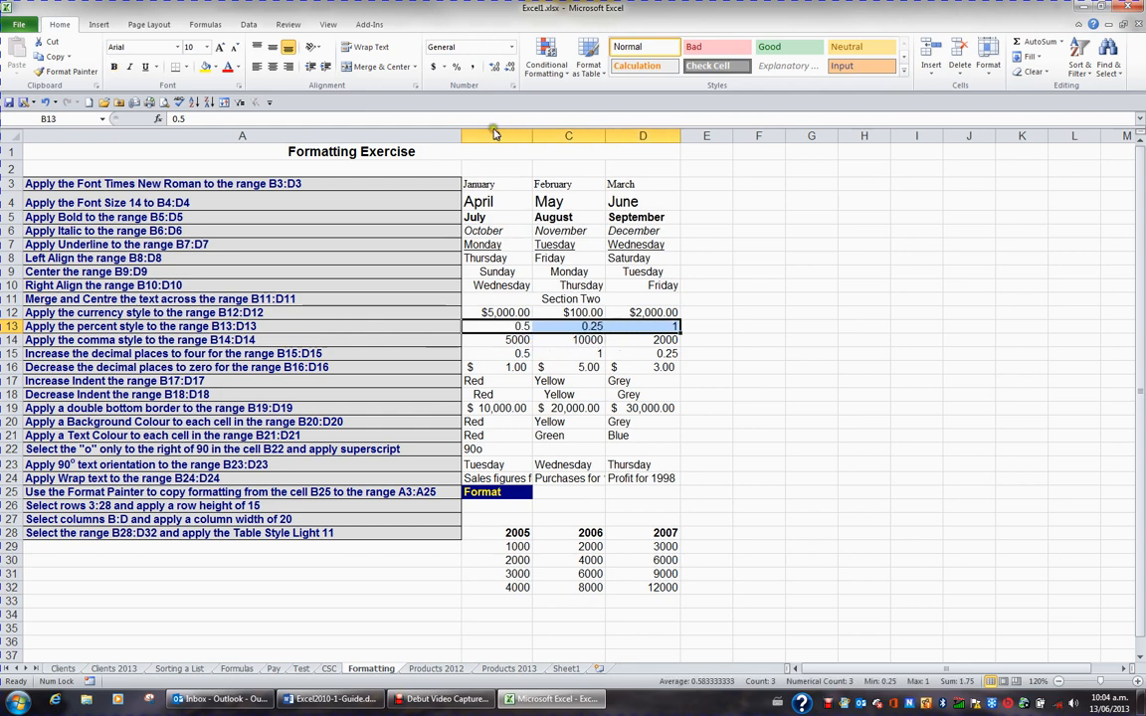
left_click(459, 68)
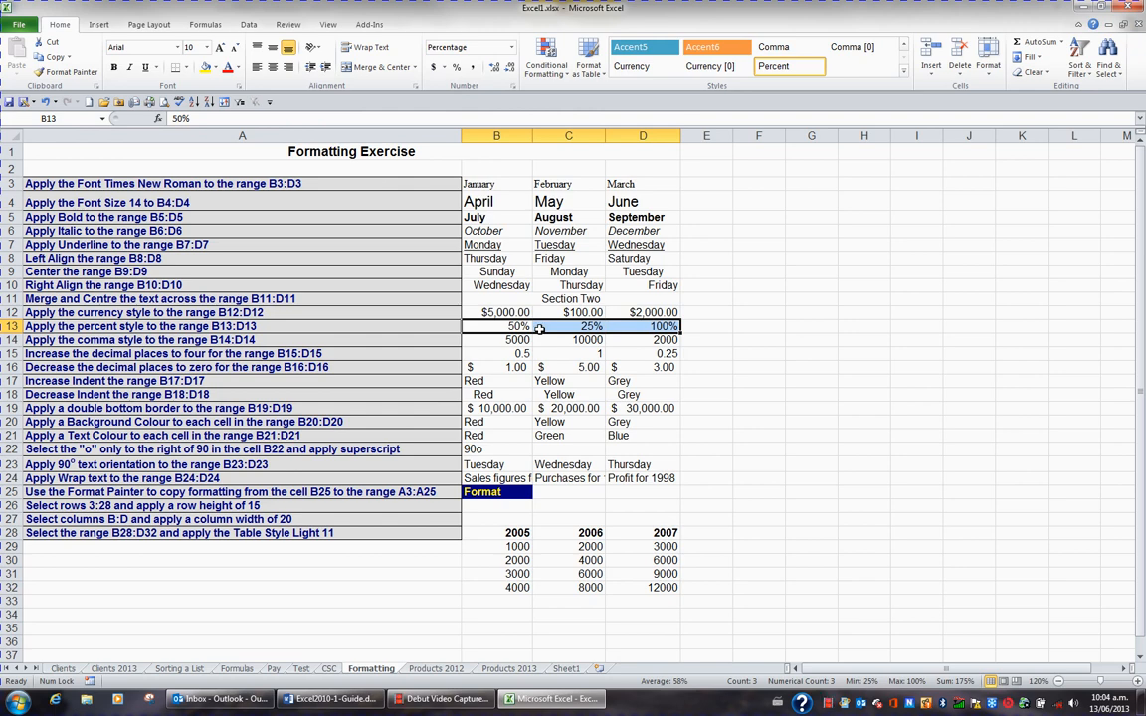
Step: Apply the comma style to the numbers in the range B14:D14
left_click(431, 340)
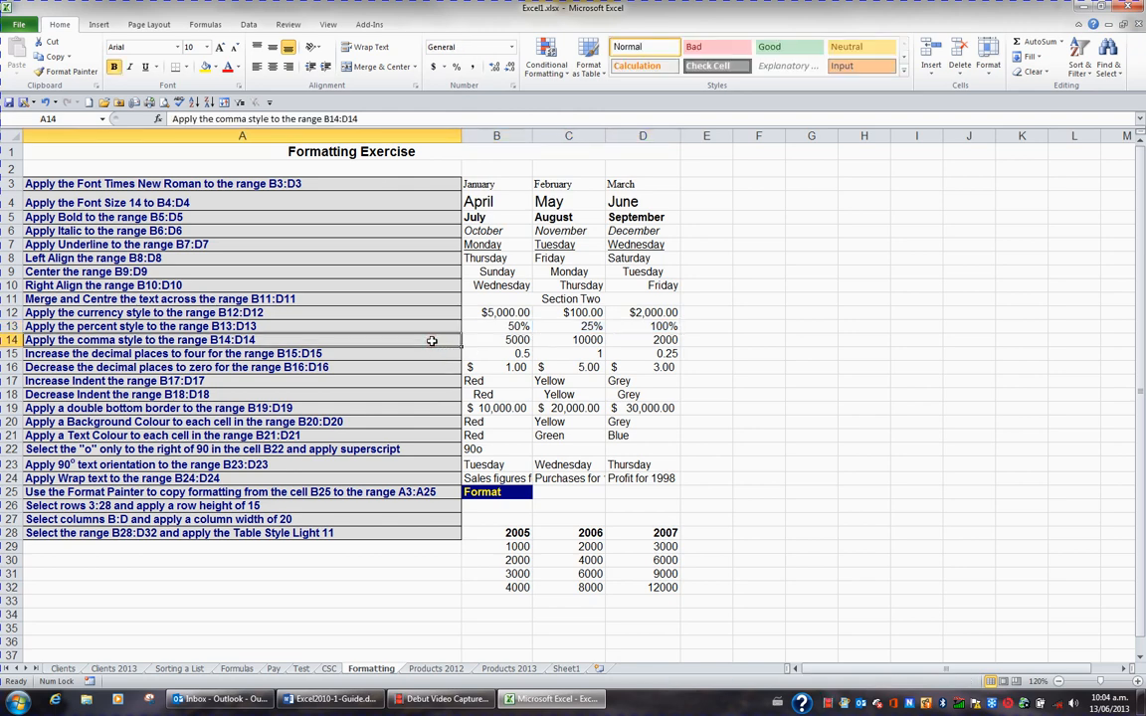
left_click_drag(492, 340, 647, 340)
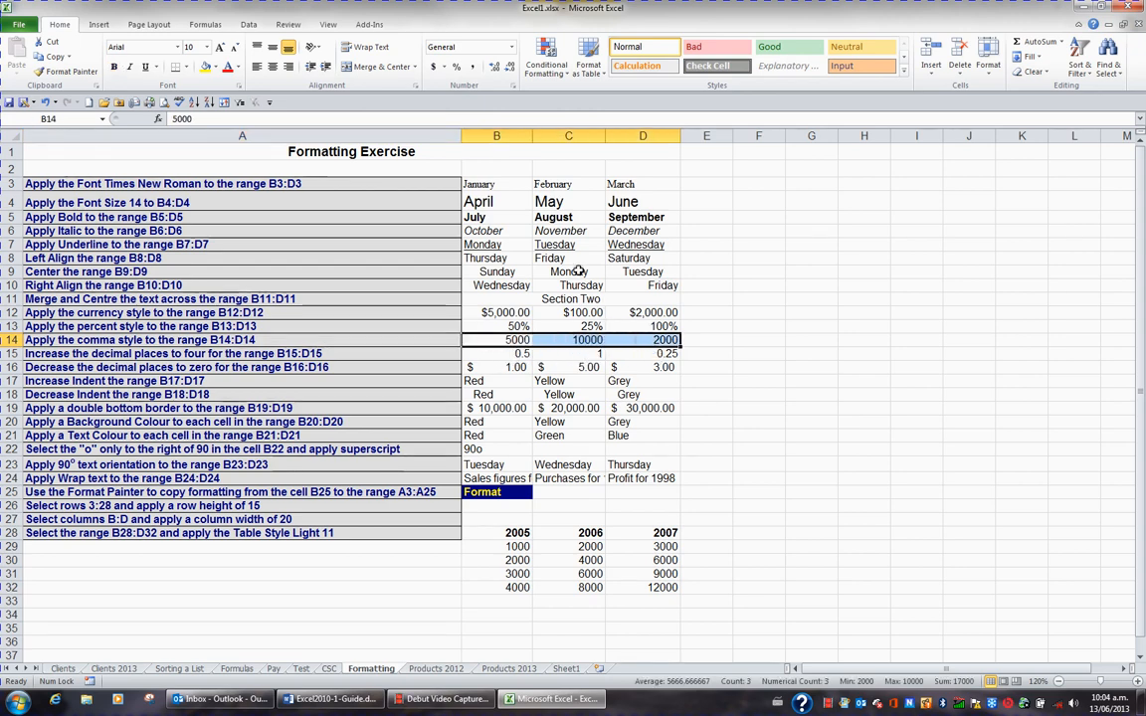
left_click(473, 68)
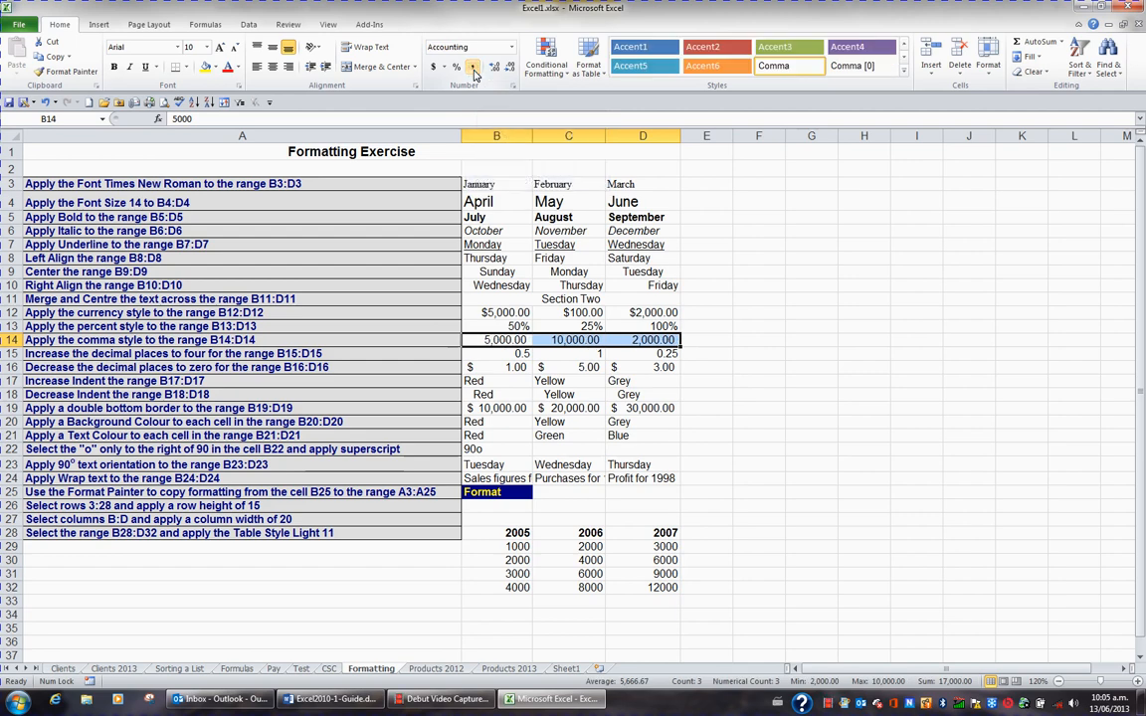
Step: Increase the decimal places to four for the numbers in the range B15:D15
left_click(328, 355)
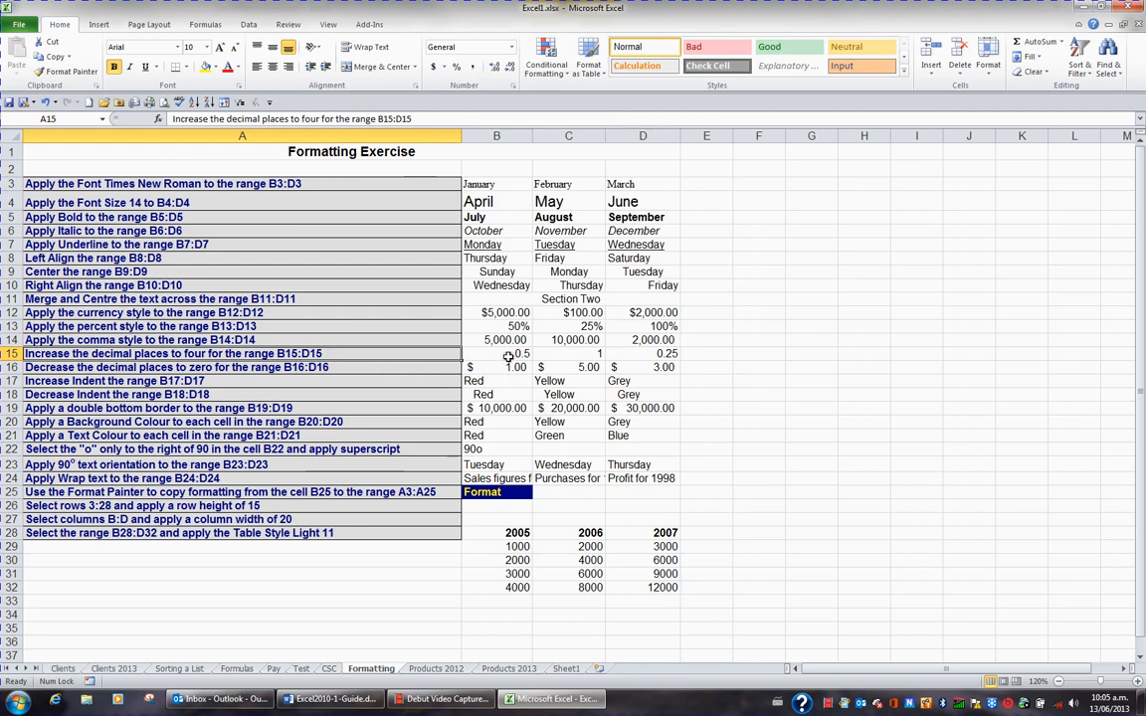
left_click_drag(508, 356, 621, 357)
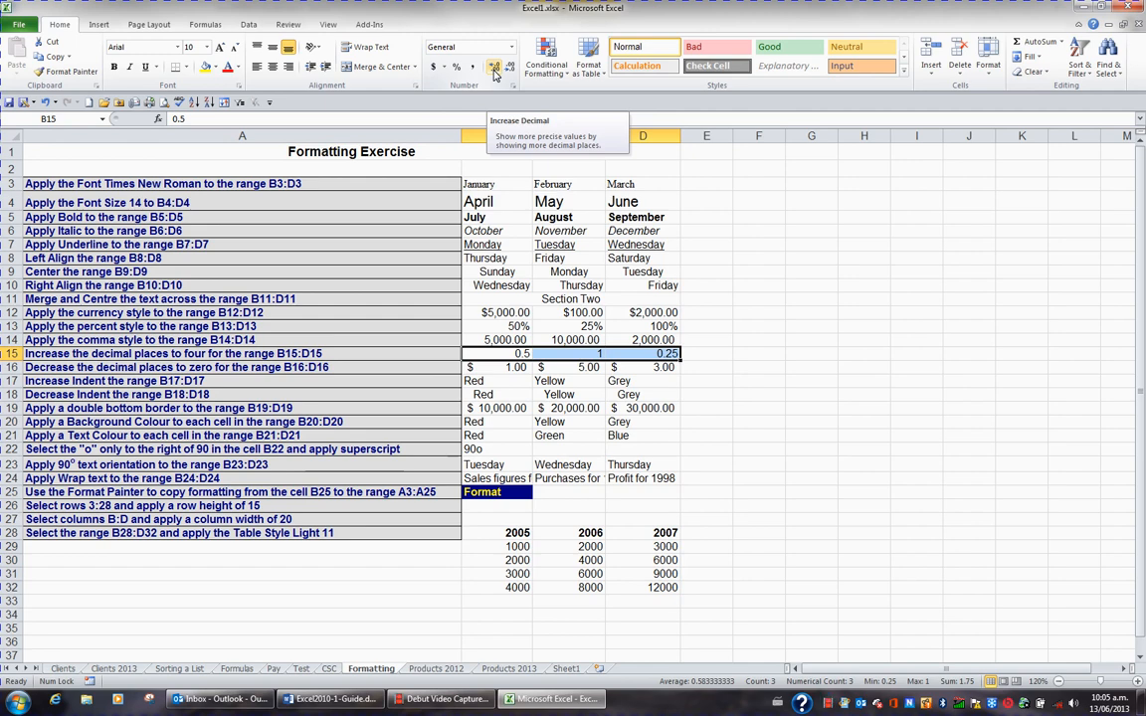
left_click(494, 68)
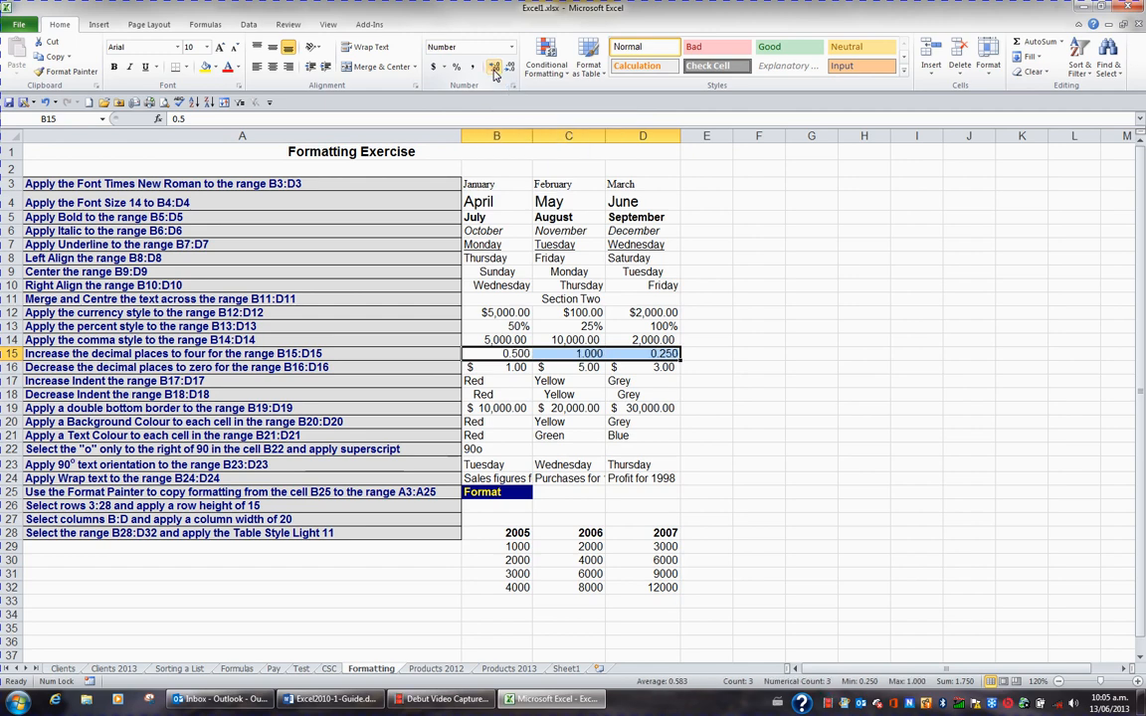
left_click(493, 68)
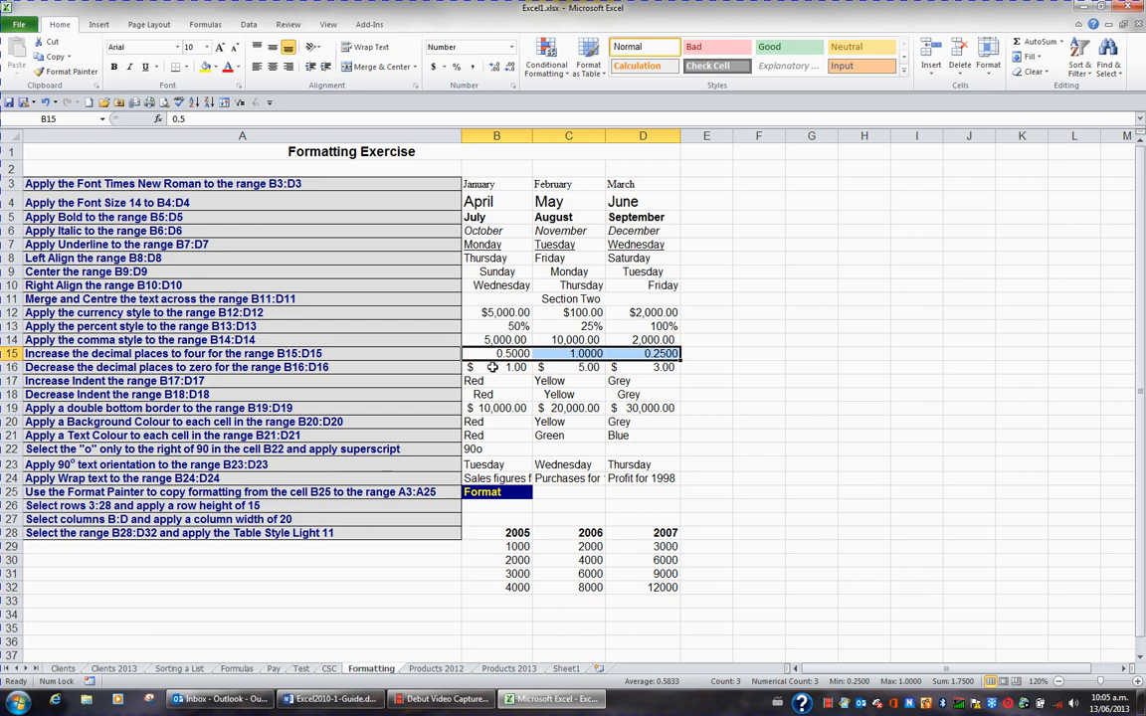
Step: Decrease the decimal places to zero for the dollar amounts in the range B16:D16
left_click_drag(492, 367, 625, 370)
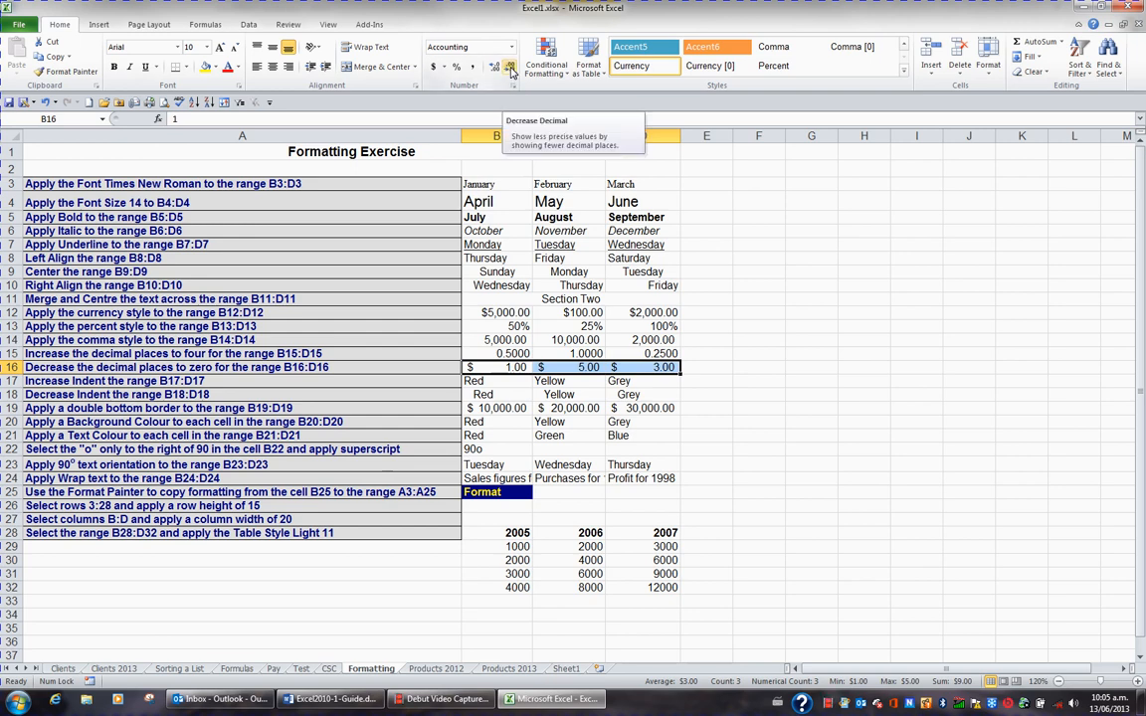
left_click(509, 66)
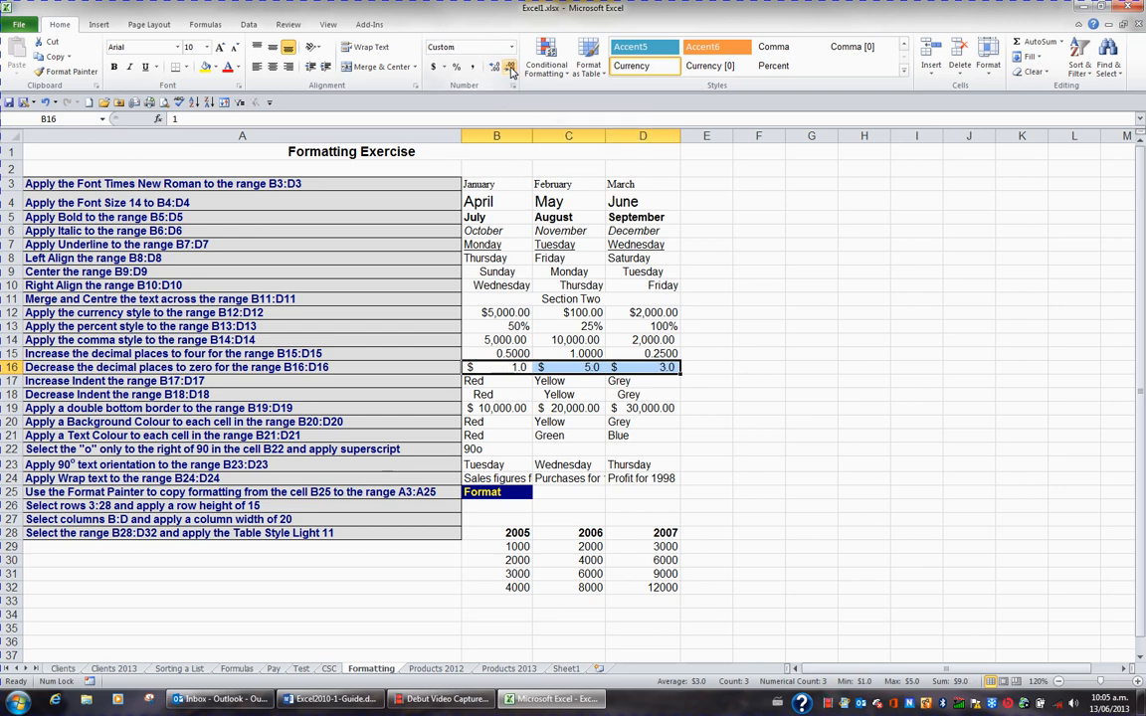
left_click(509, 67)
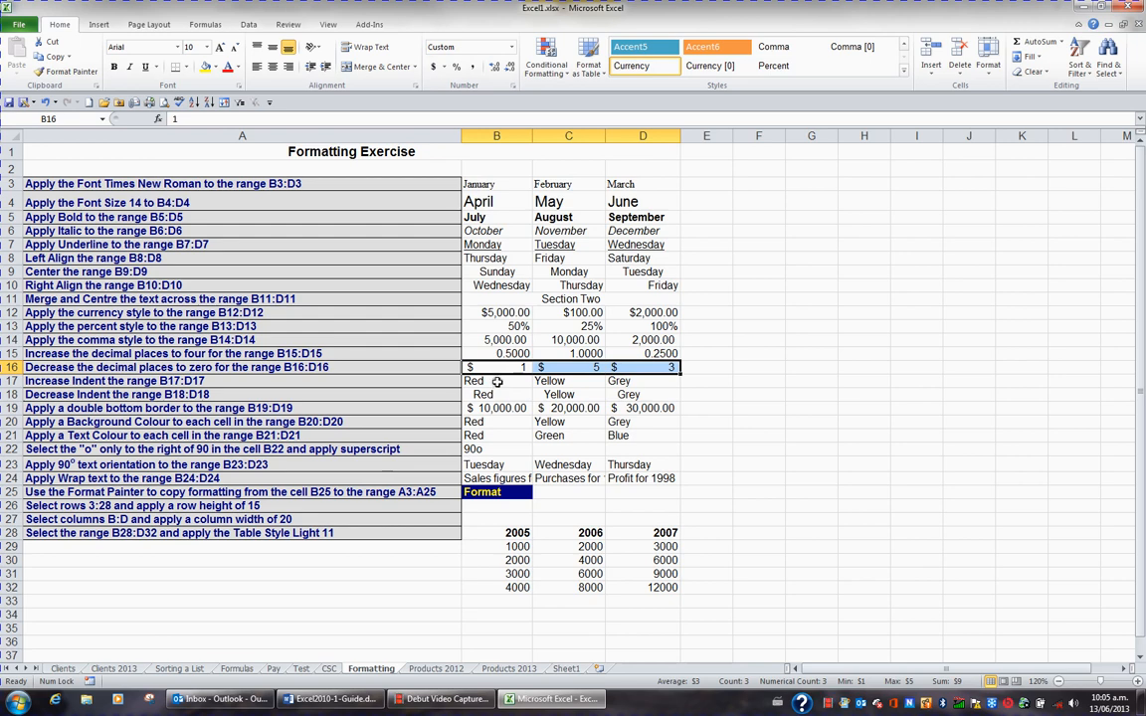
Step: Increase the indent of the text in the range B17:D17 and decrease the indent in the range B18:D18
left_click_drag(498, 381, 617, 385)
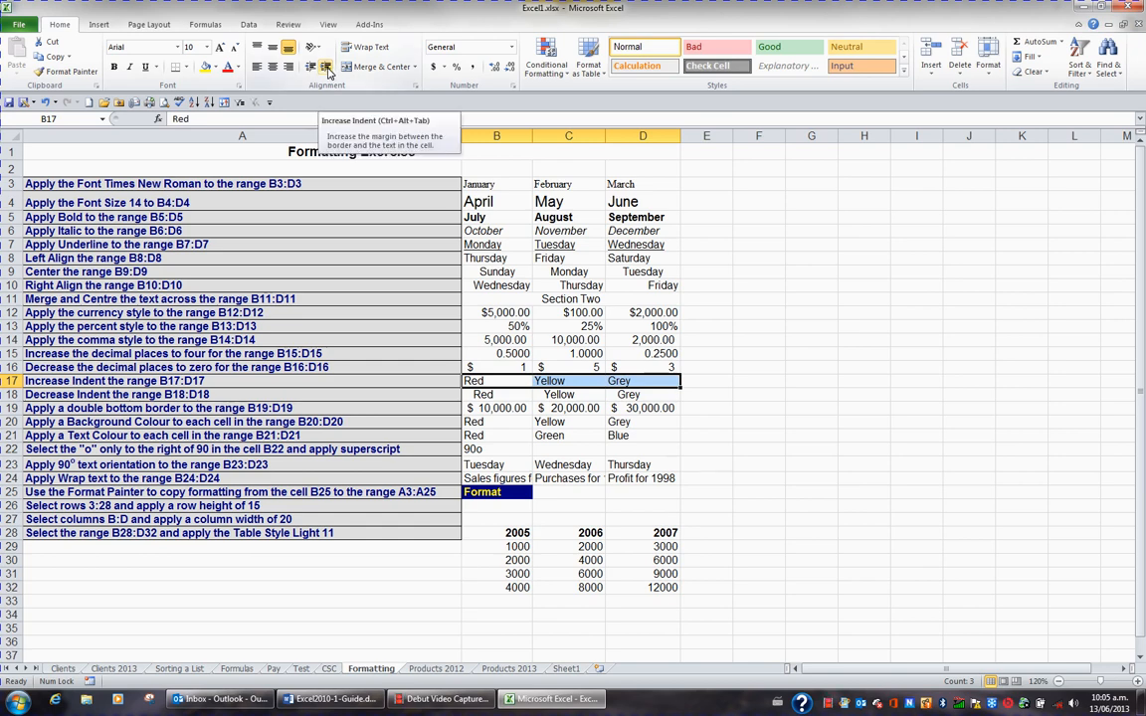
left_click(327, 70)
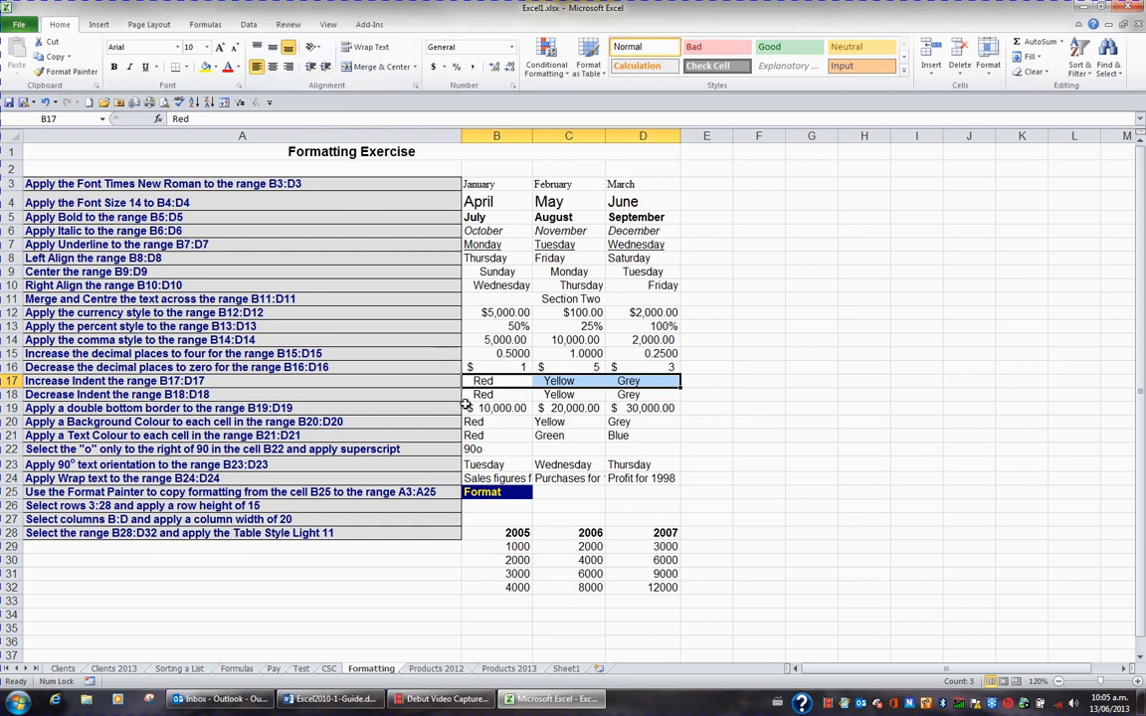
left_click_drag(471, 395, 629, 395)
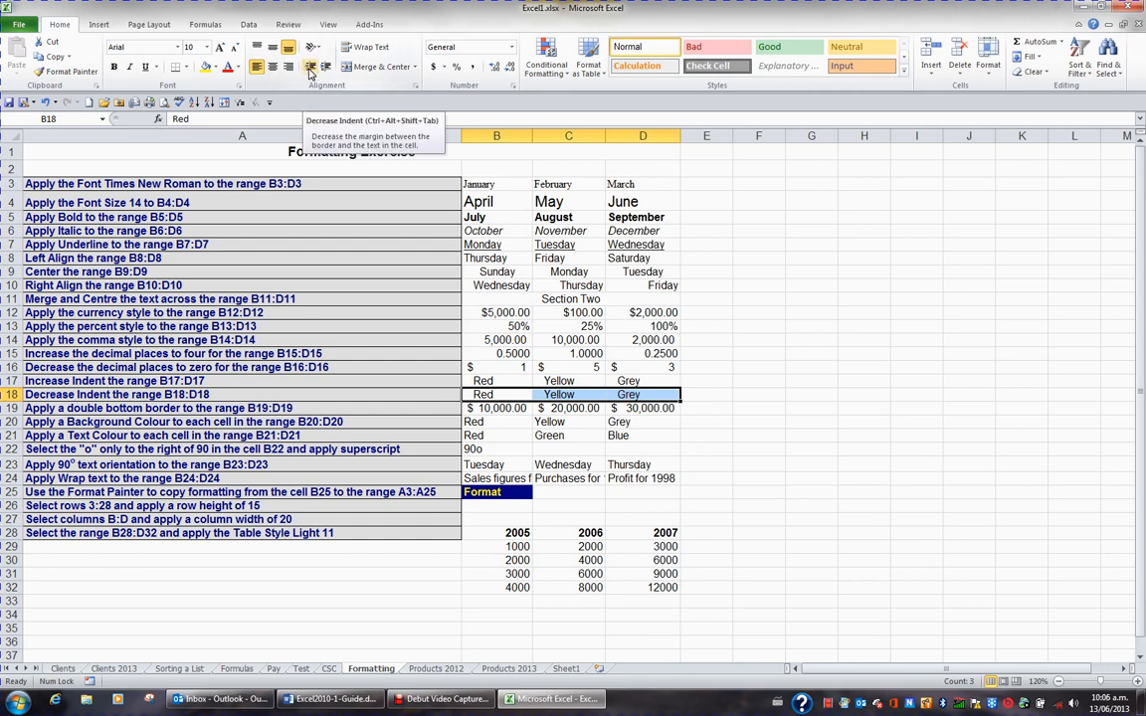
left_click(310, 68)
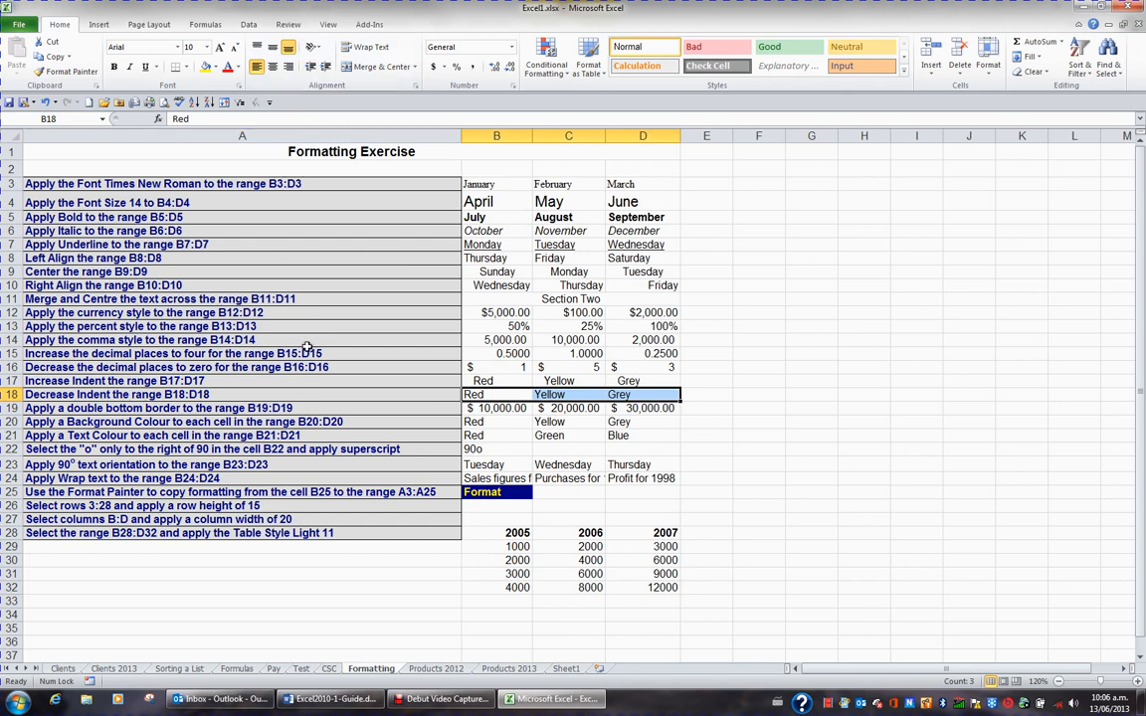
Step: Apply a bottom double border to the dollar amounts in the range B19:D19
left_click(300, 408)
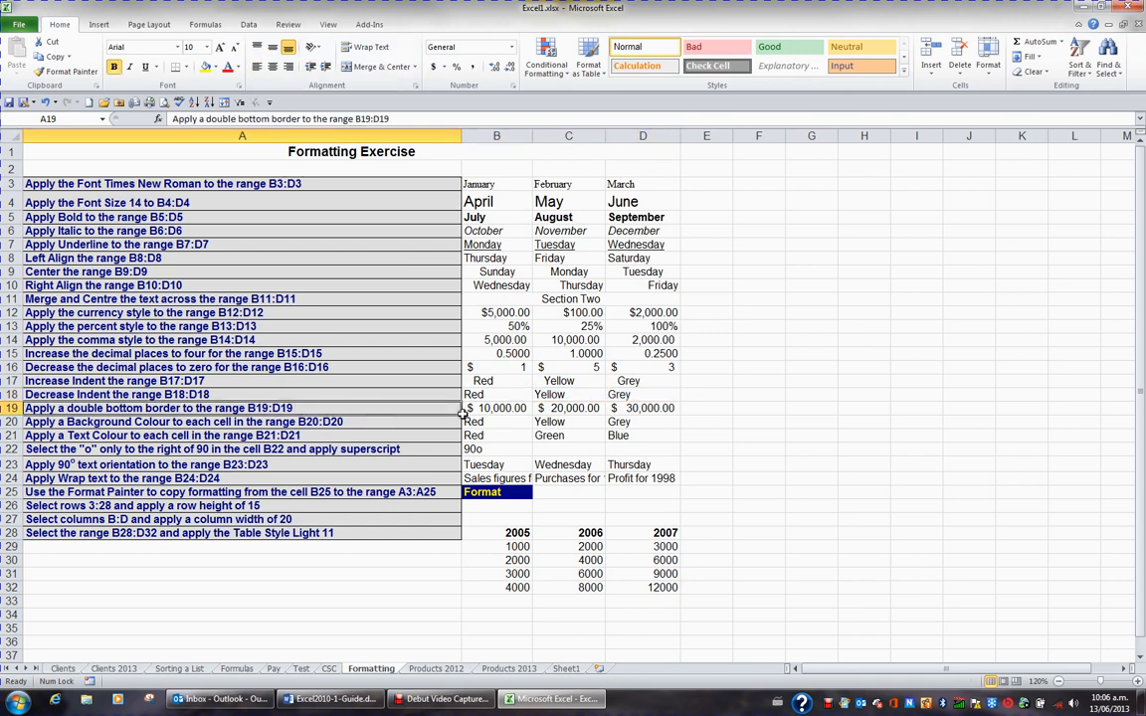
left_click_drag(468, 410, 626, 413)
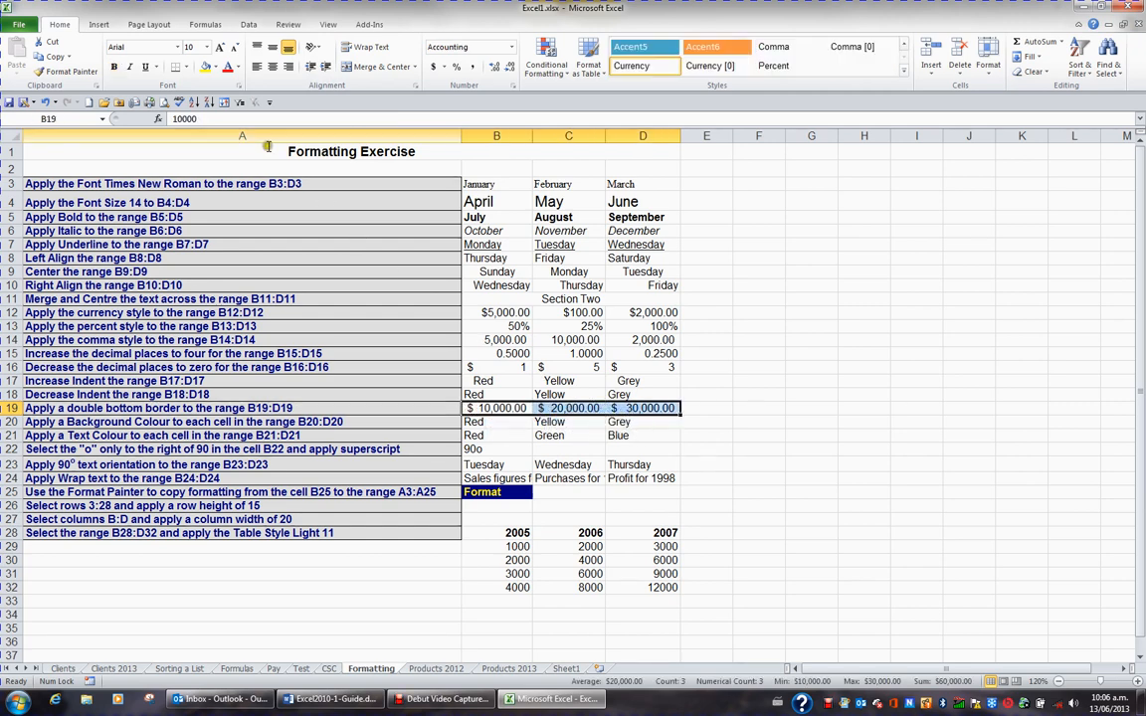
left_click(189, 70)
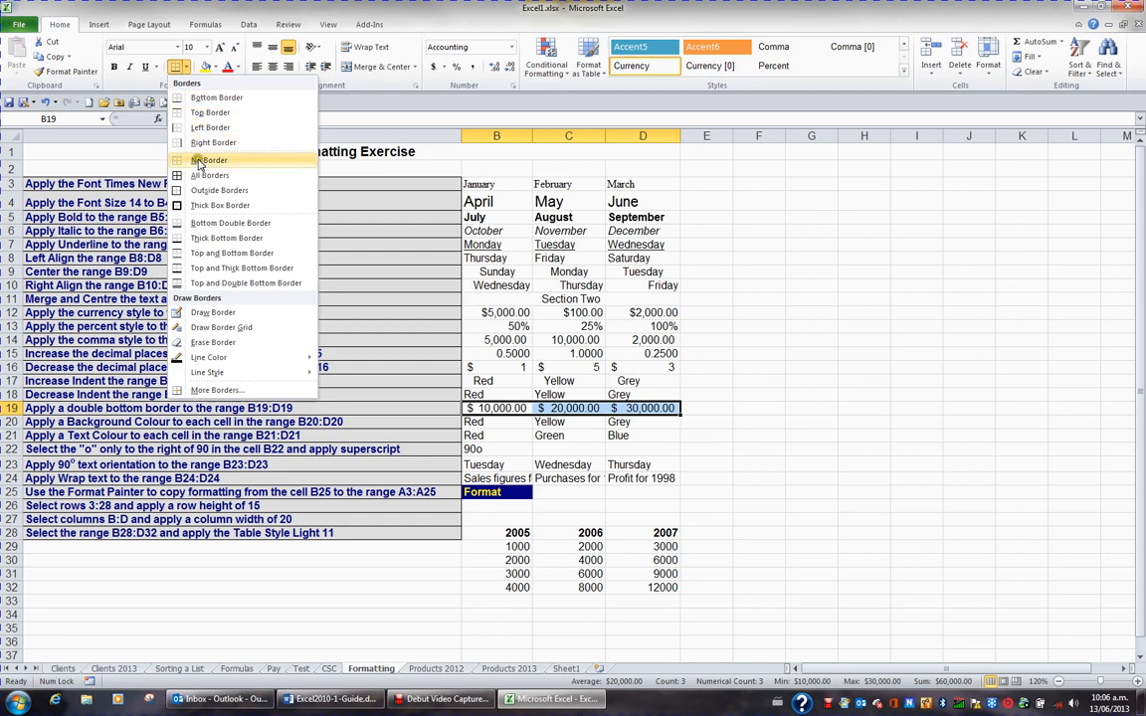
left_click(197, 225)
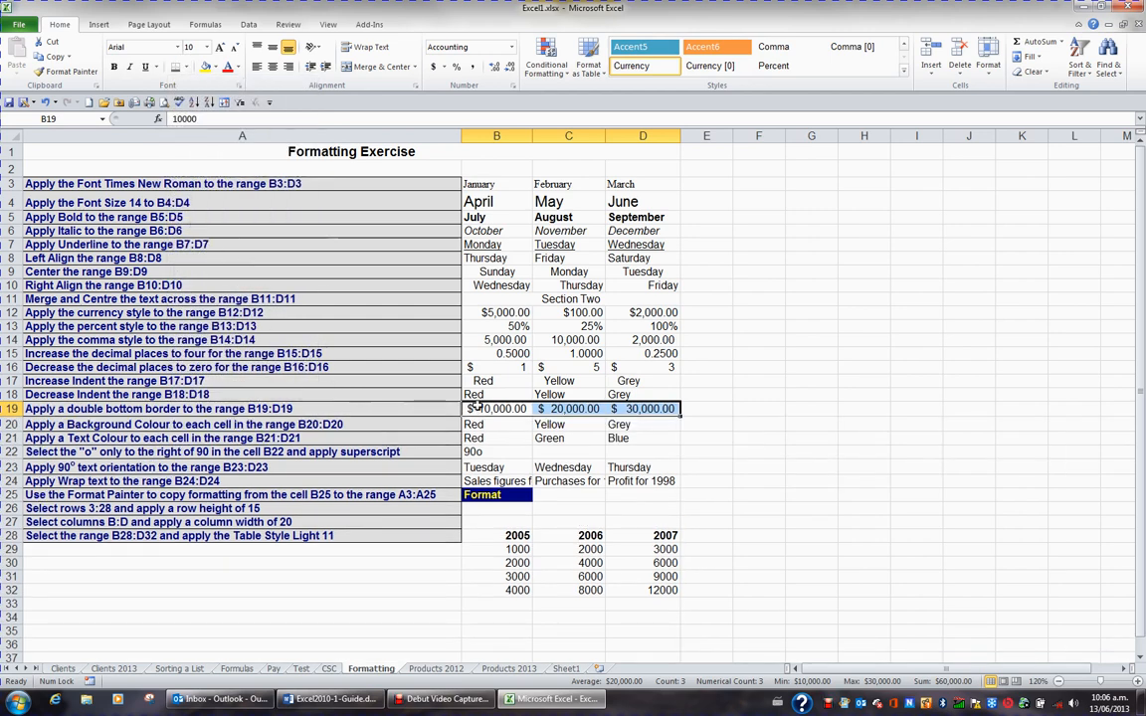
left_click(753, 425)
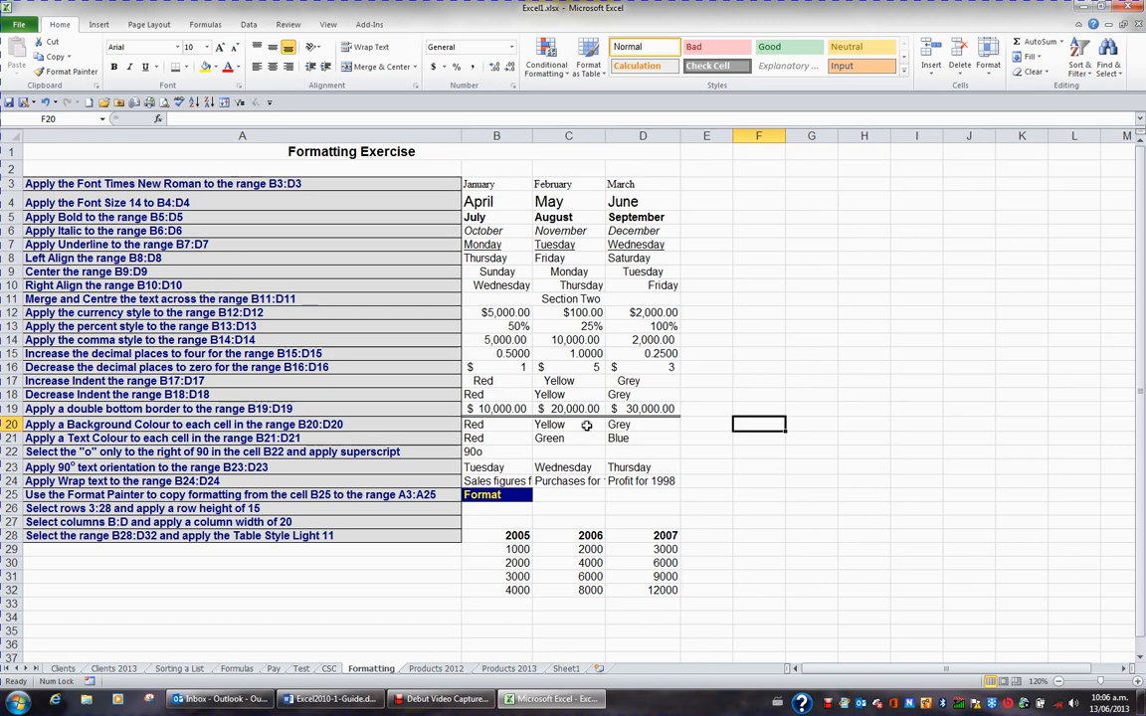
Step: Fill the cells of the range B20:D20 with the colours they name: B20 red, C20 yellow and D20 grey
left_click(486, 426)
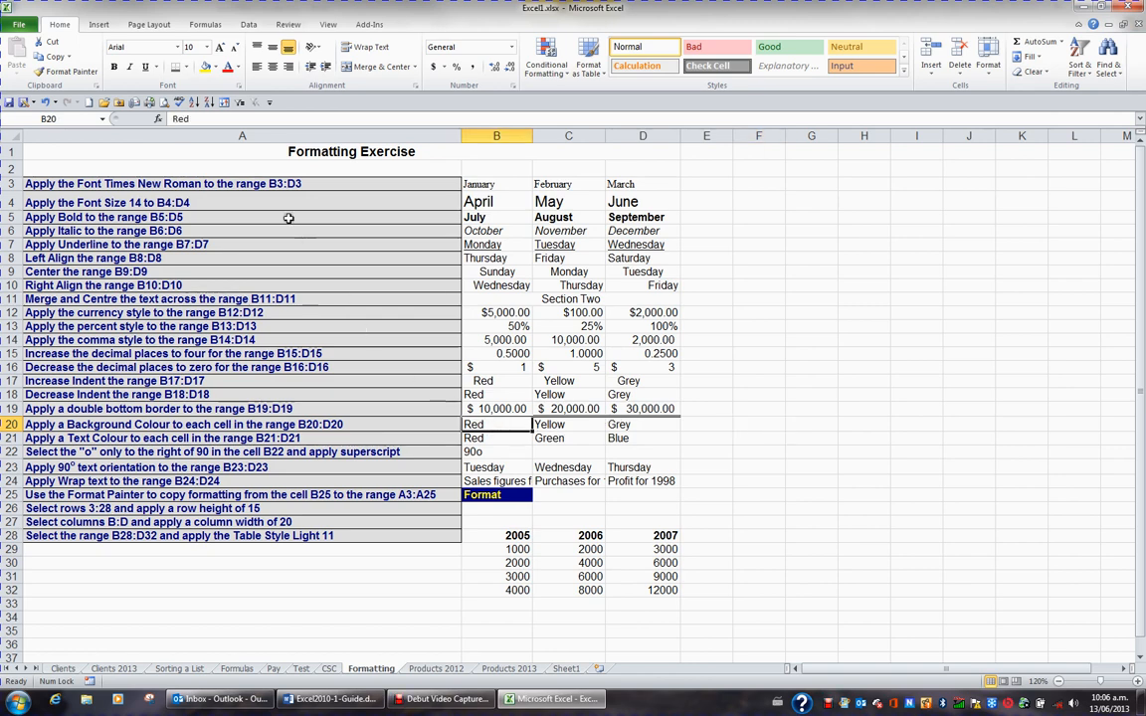
left_click(215, 69)
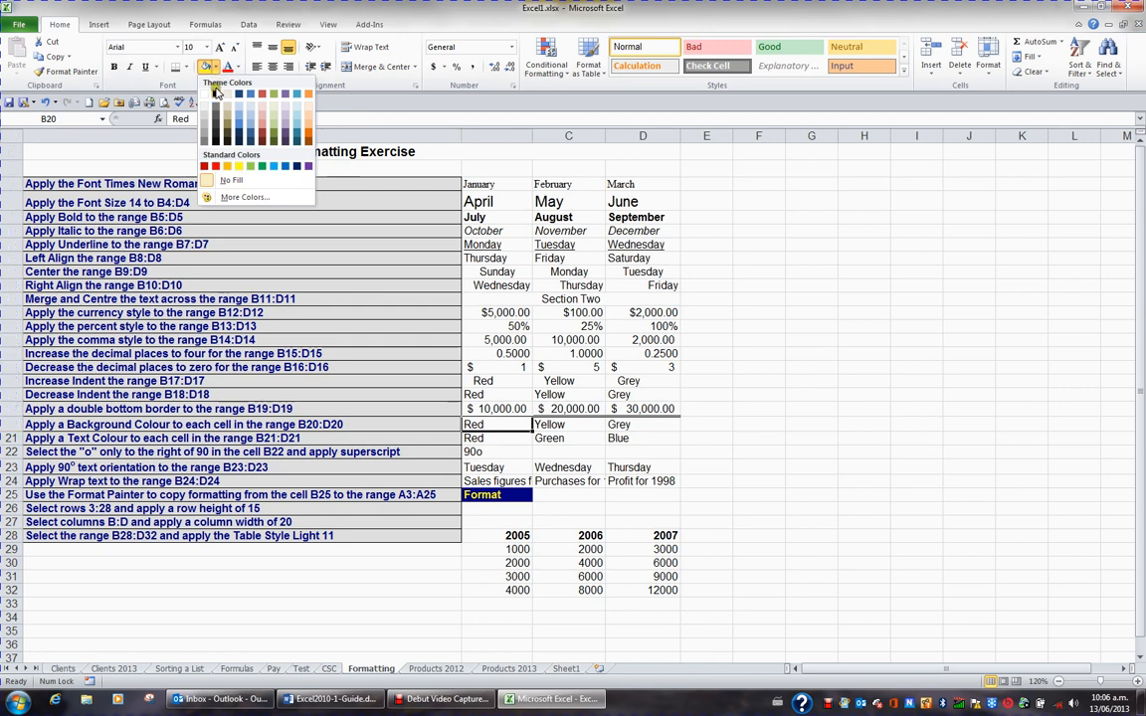
left_click(215, 167)
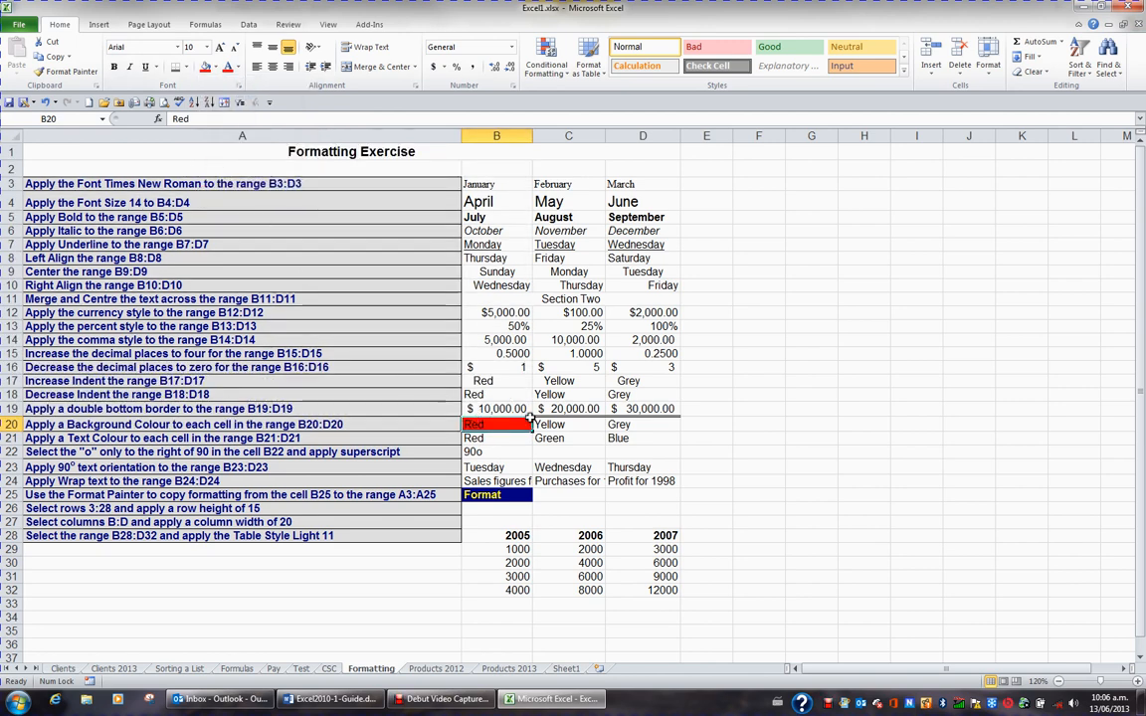
left_click(562, 426)
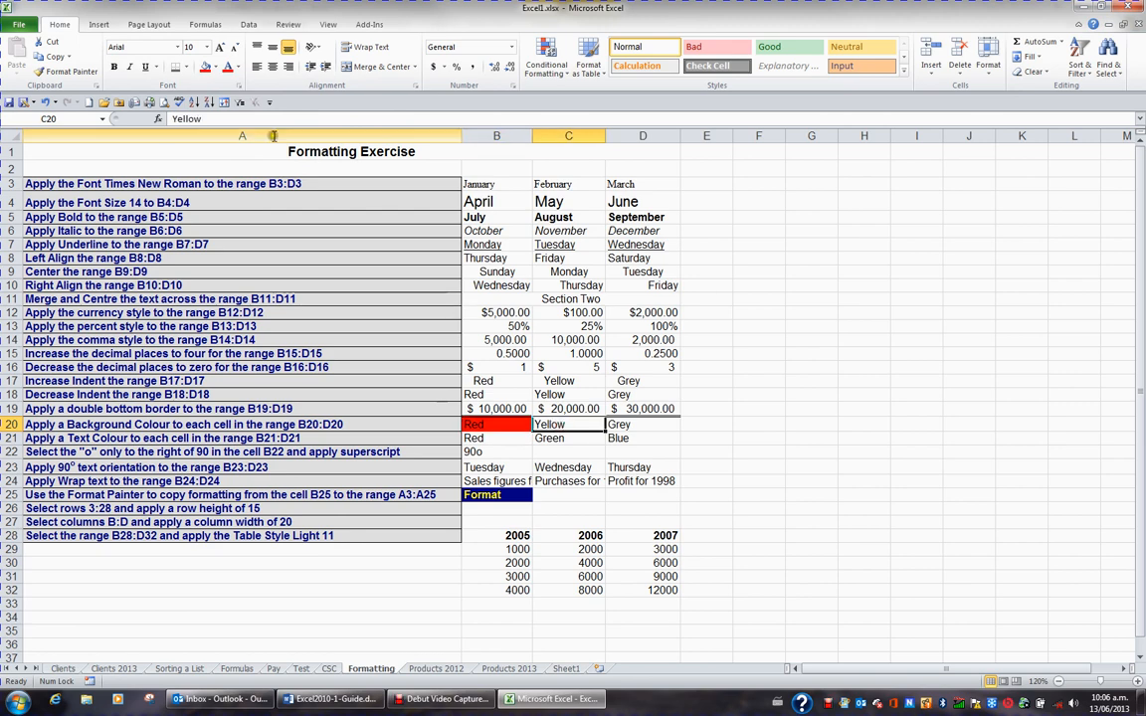
left_click(212, 67)
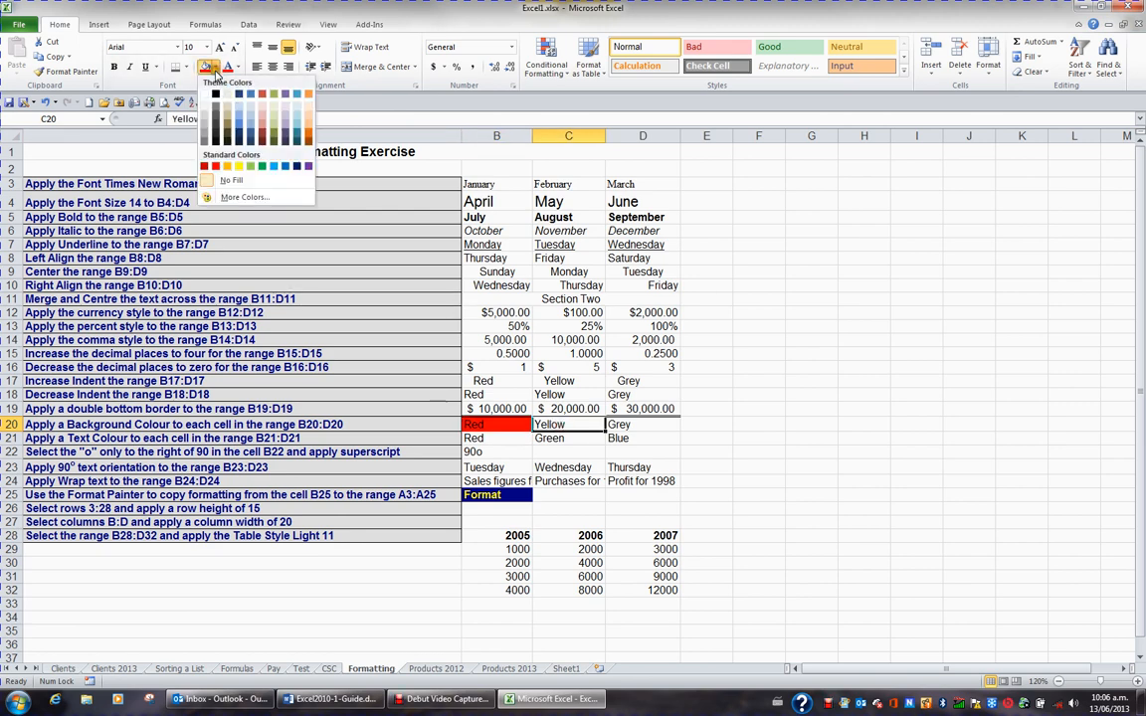
left_click(238, 166)
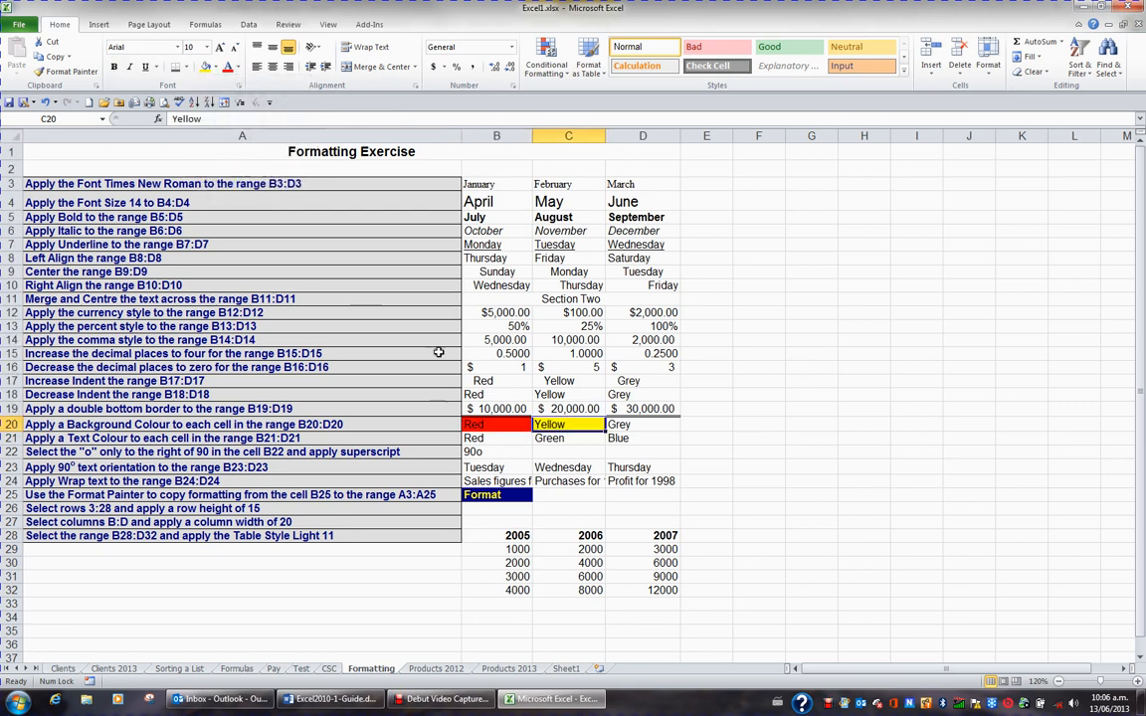
left_click(618, 422)
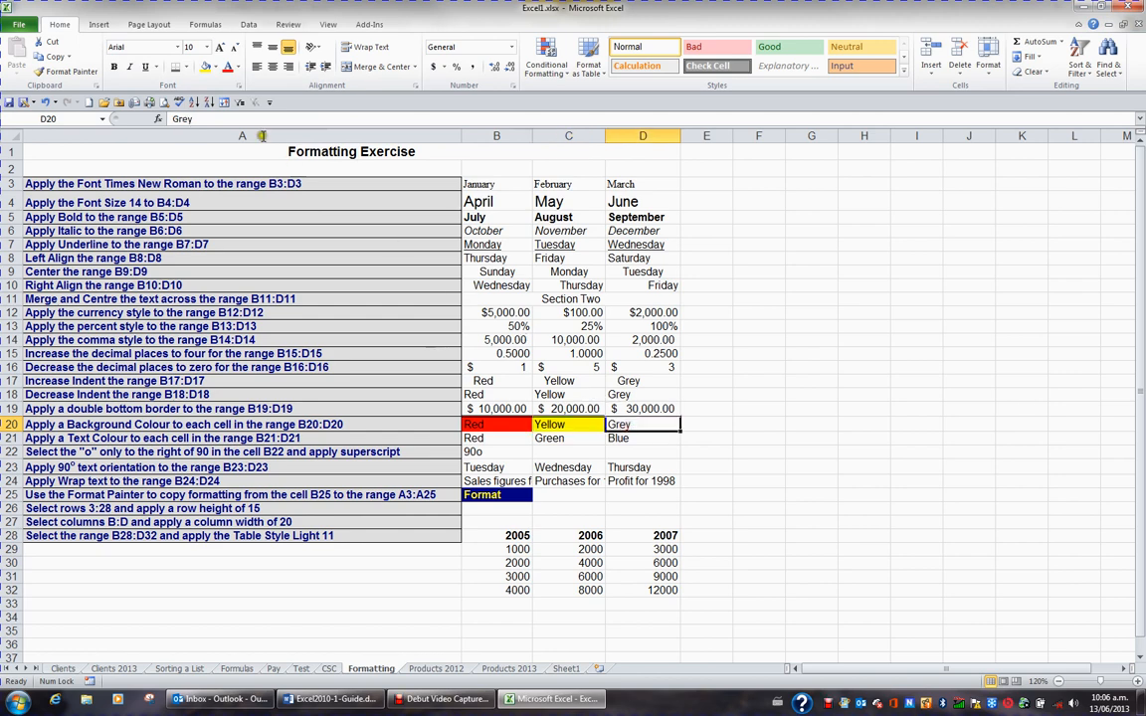
left_click(213, 67)
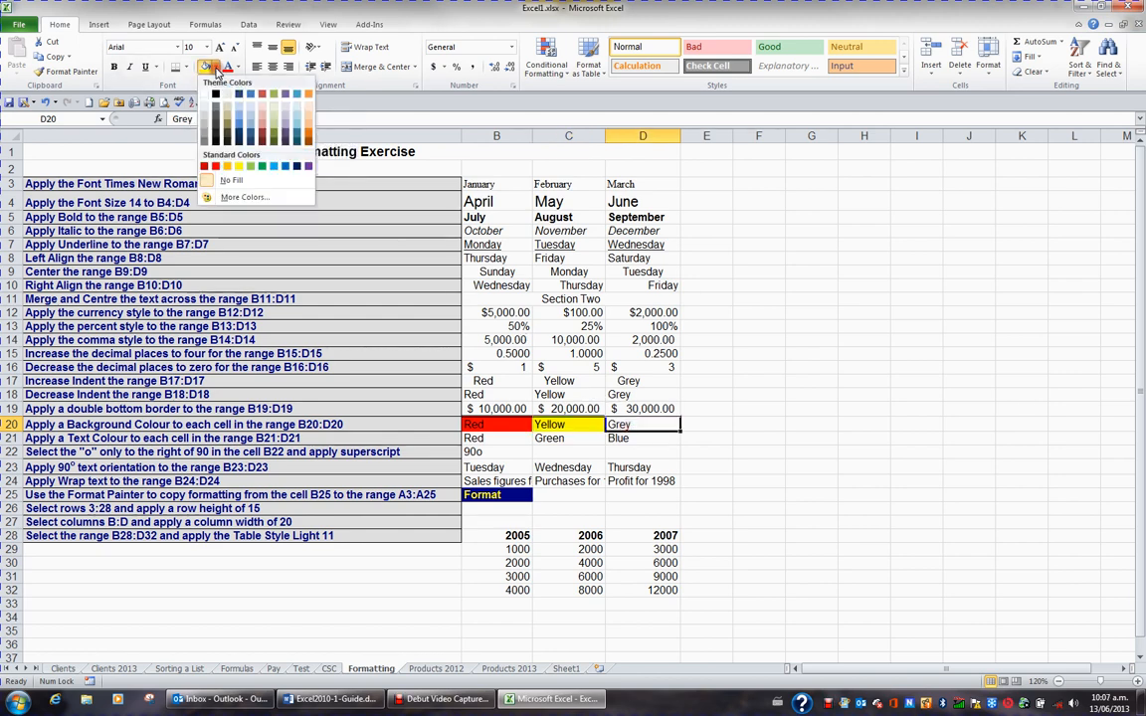
left_click(204, 129)
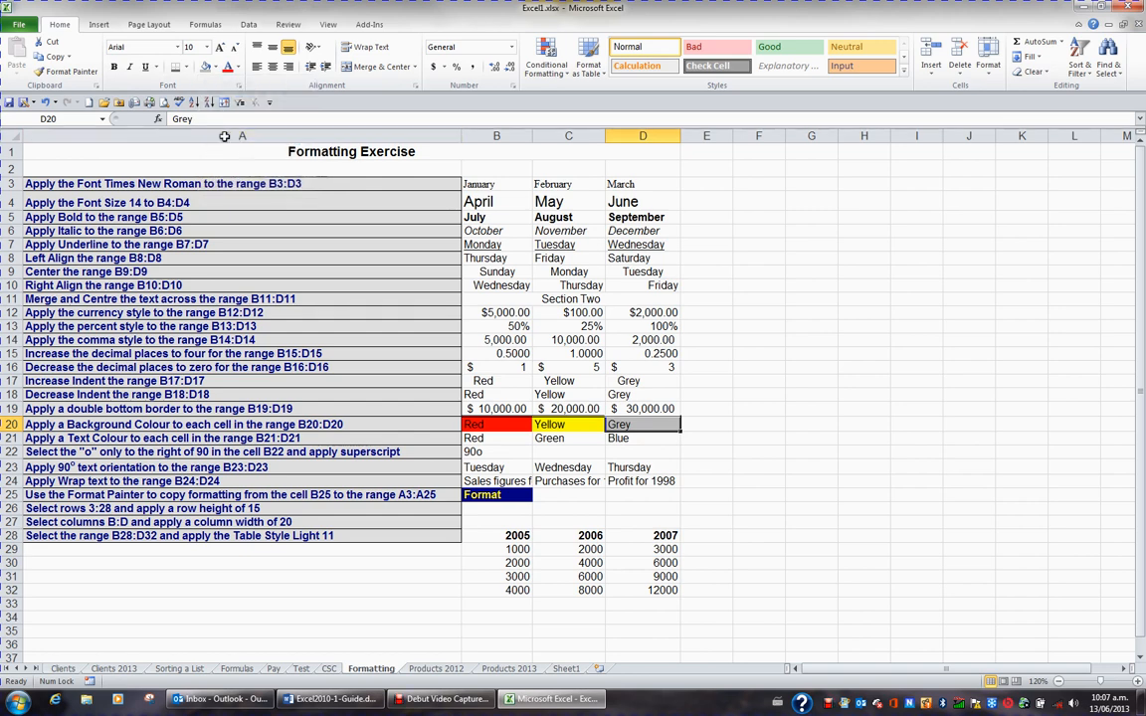
Step: Colour the text of the cells in the range B21:D21 as they name: B21 red, C21 green and D21 blue
left_click(388, 438)
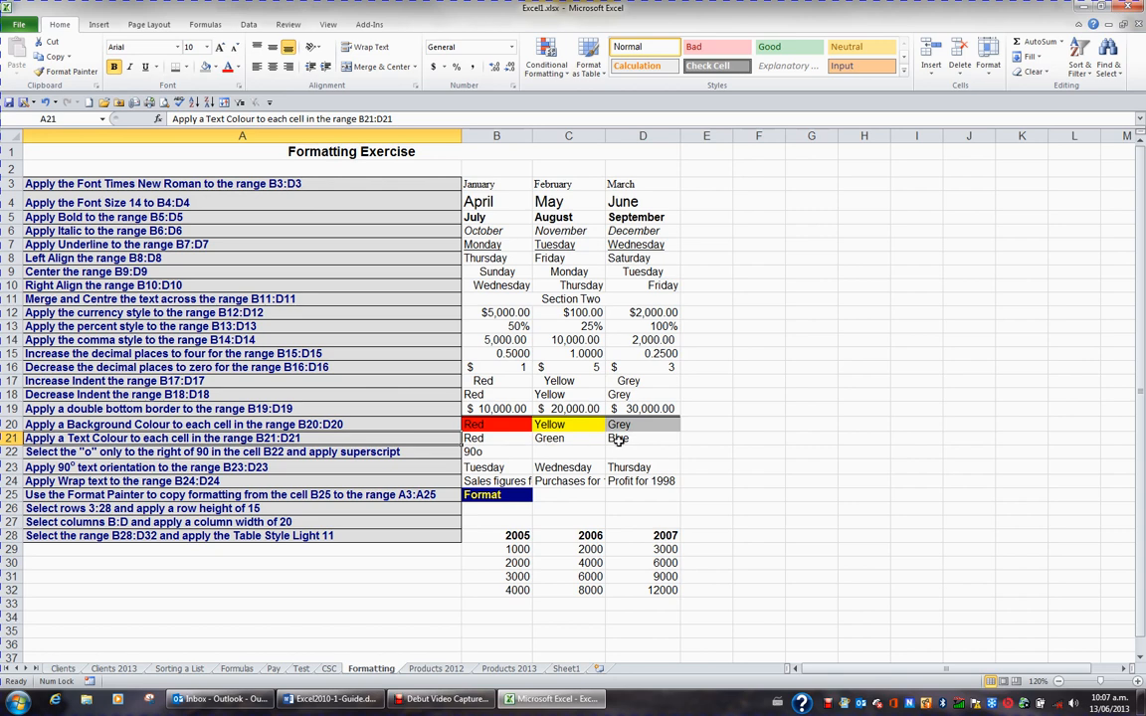
left_click(510, 438)
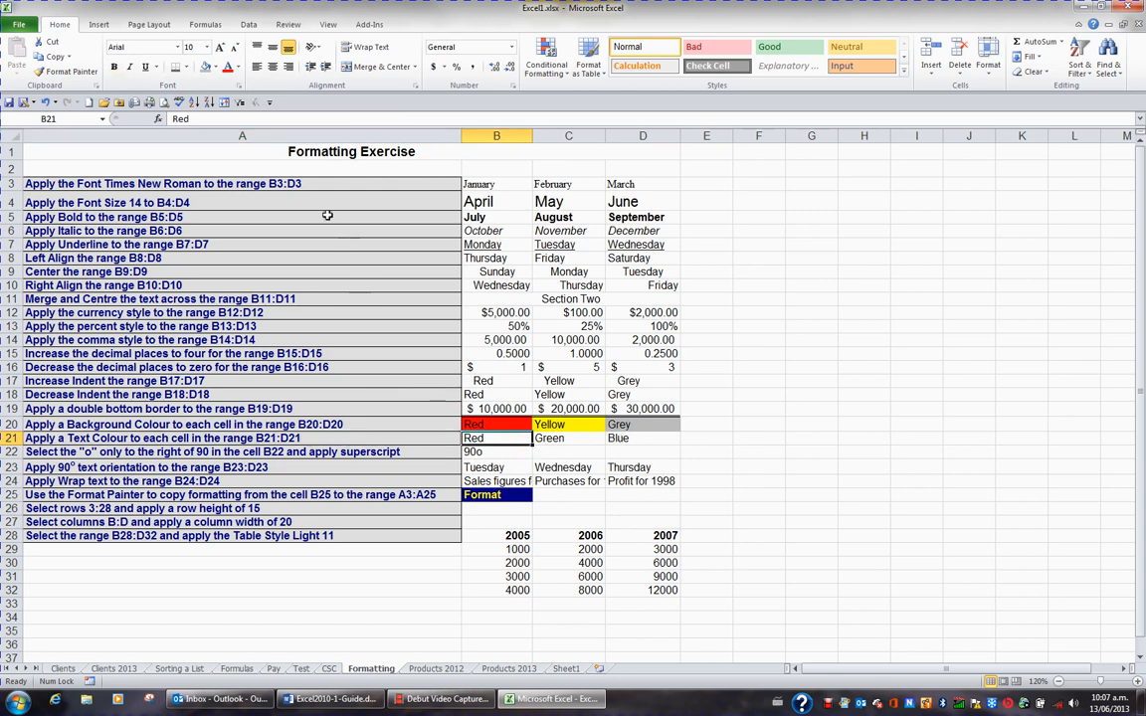
left_click(228, 67)
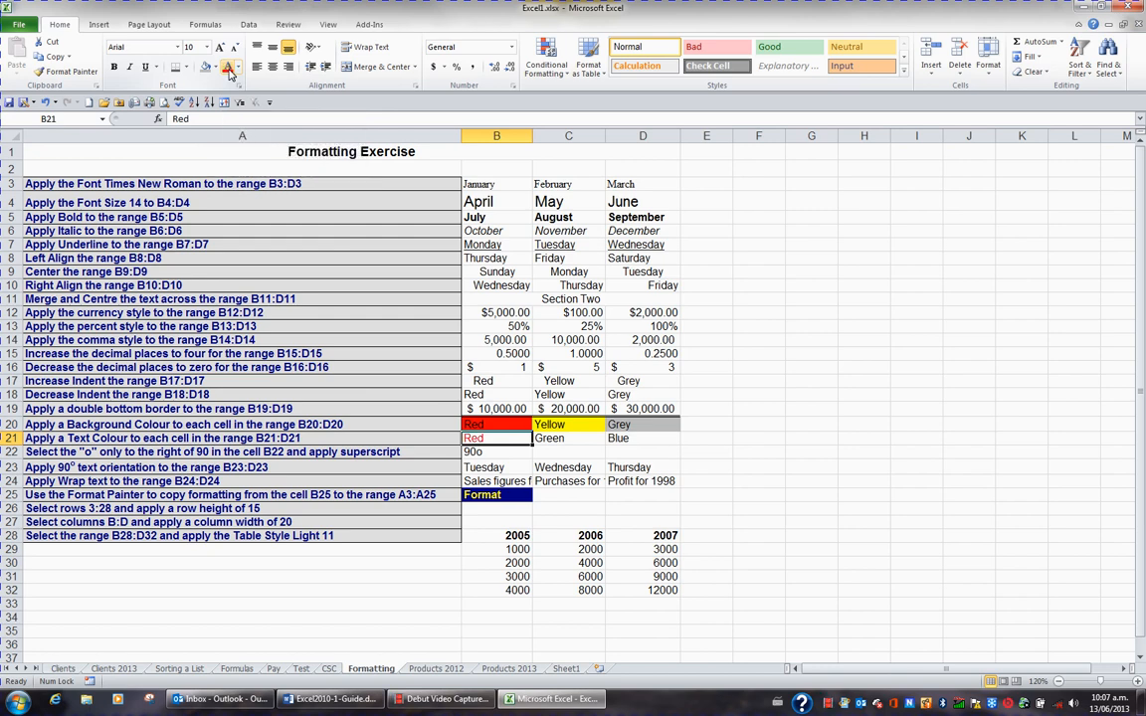
left_click(547, 438)
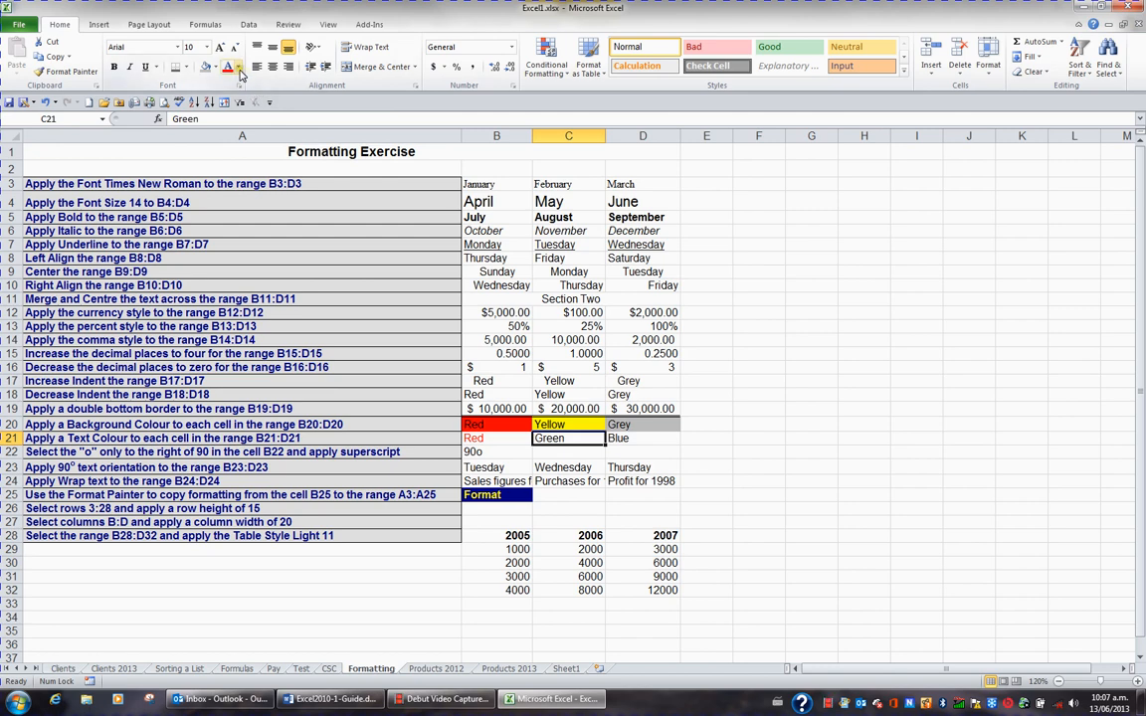
left_click(238, 68)
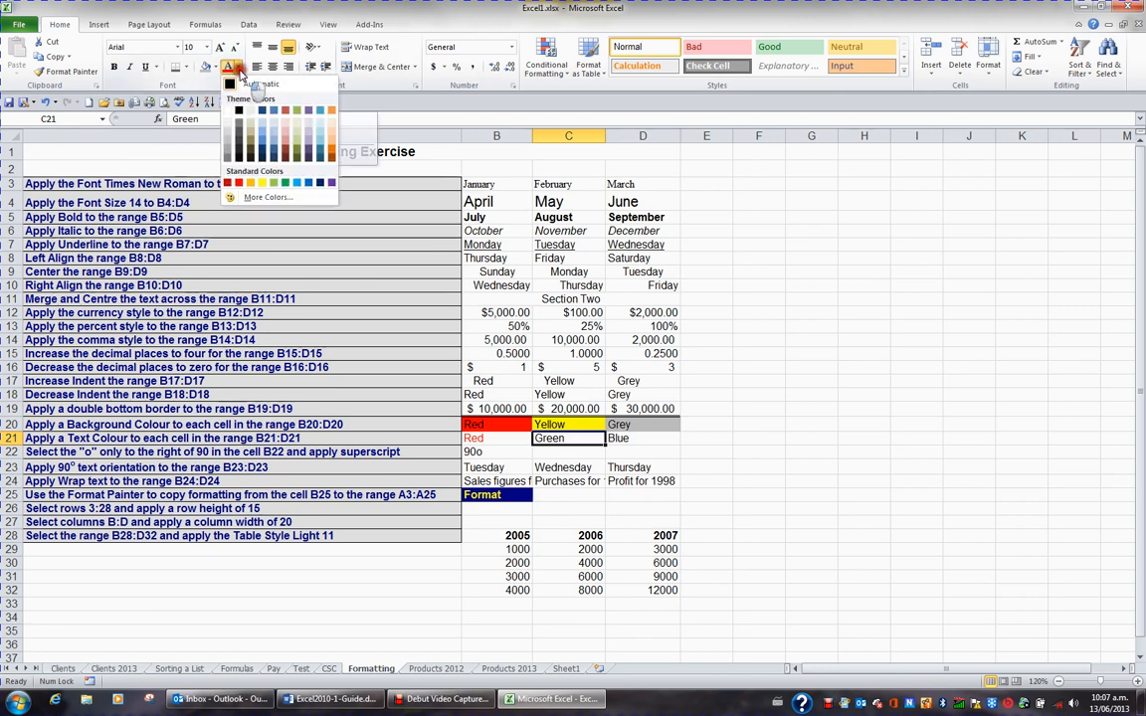
left_click(297, 151)
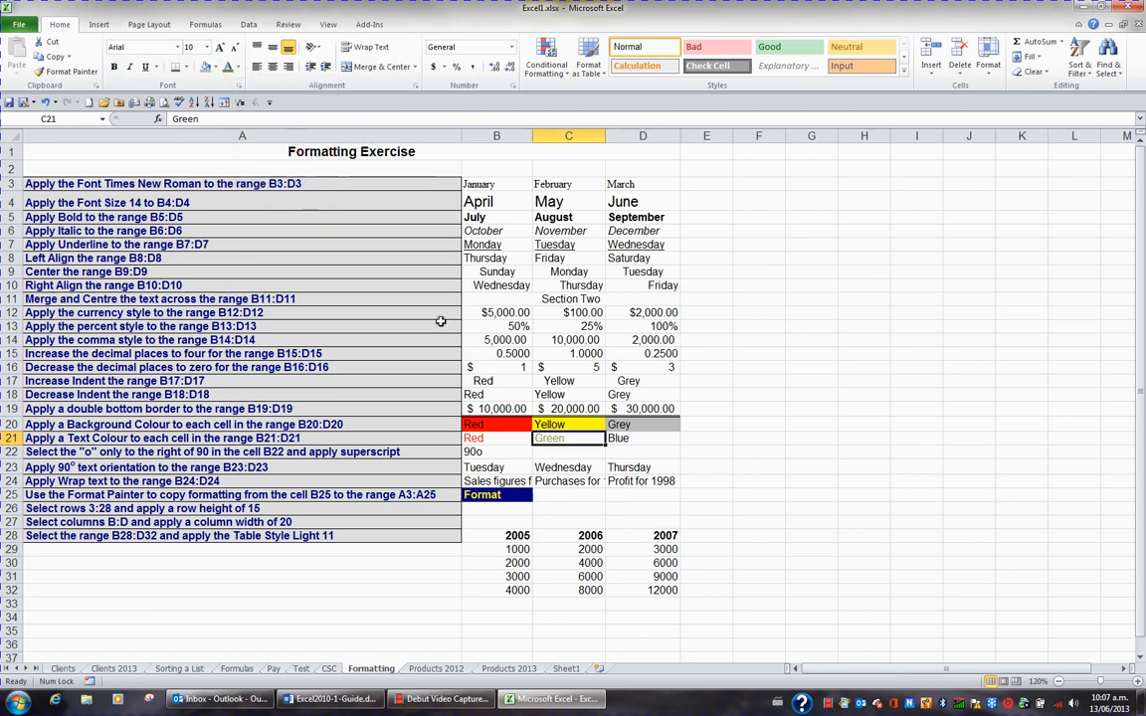
left_click(649, 438)
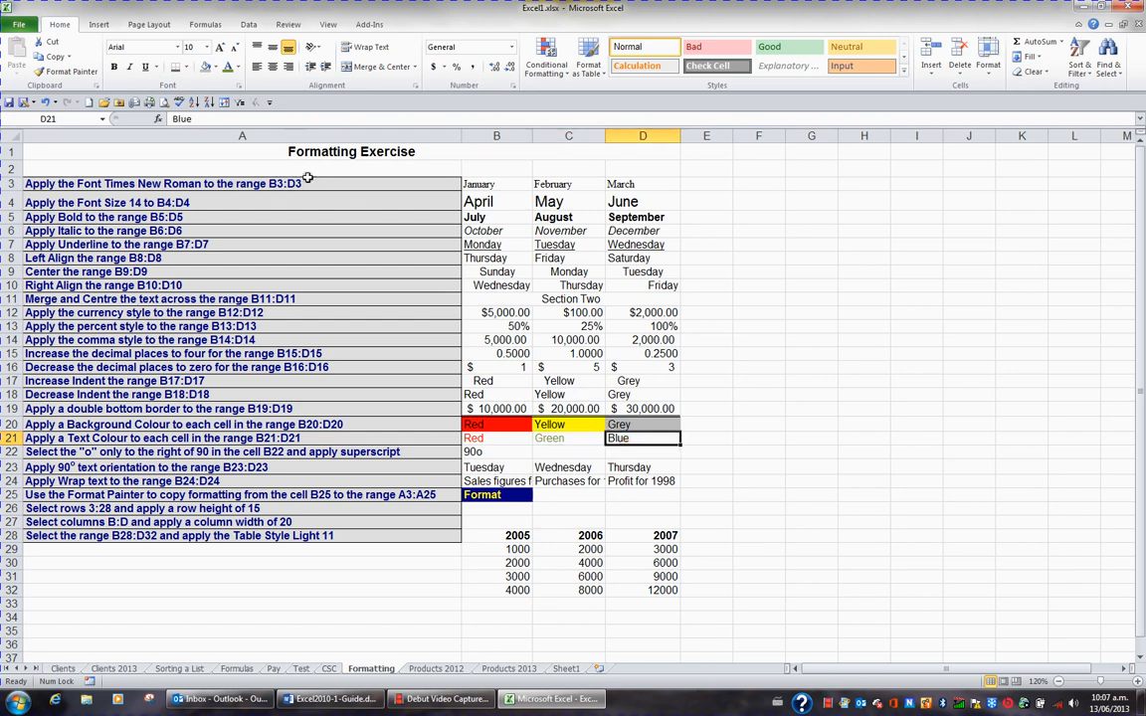
left_click(237, 67)
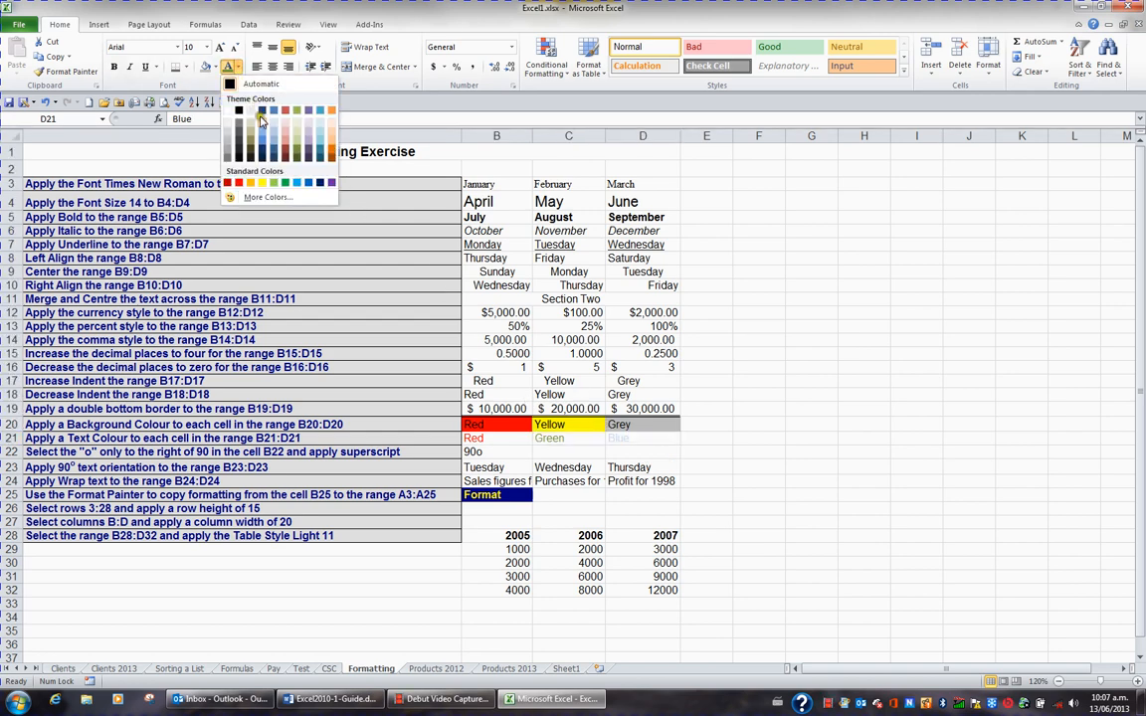
left_click(263, 144)
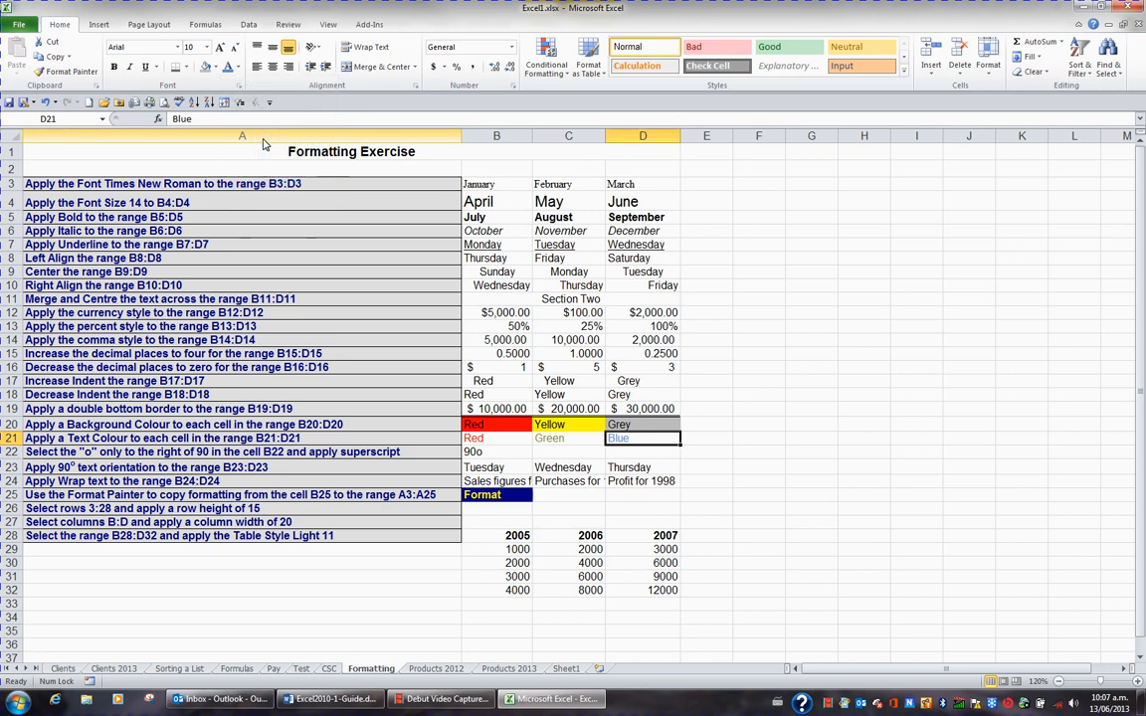
Step: Apply superscript to only the "o" after 90 in cell B22
left_click(313, 449)
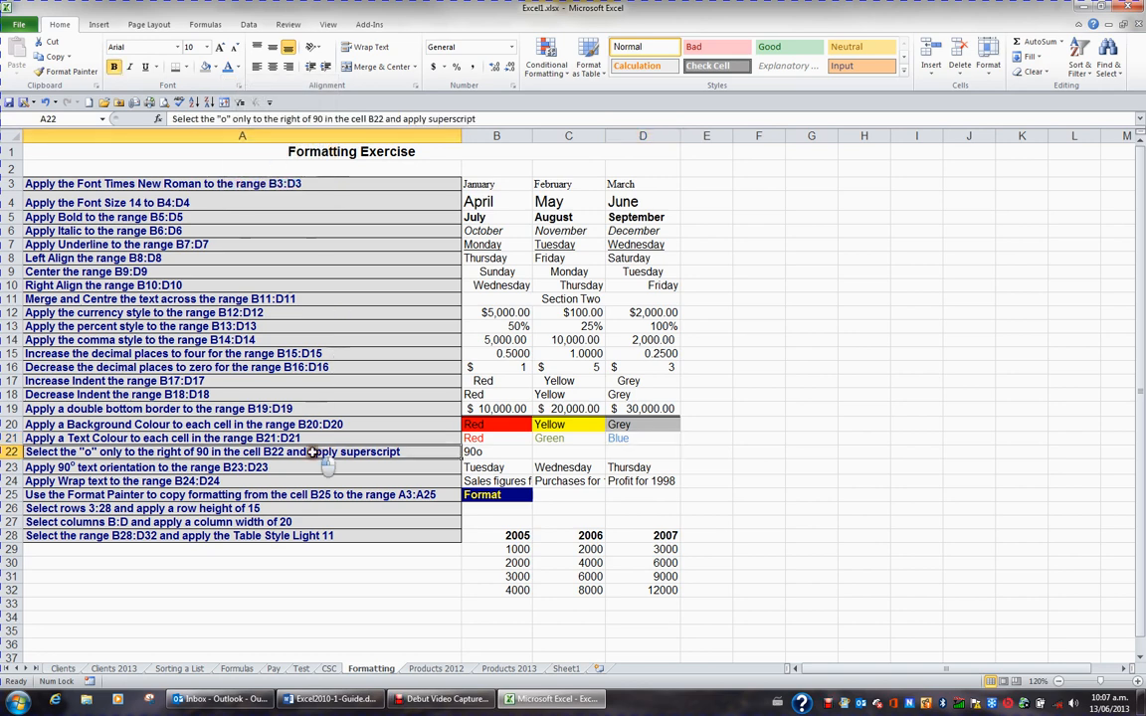
left_click(496, 452)
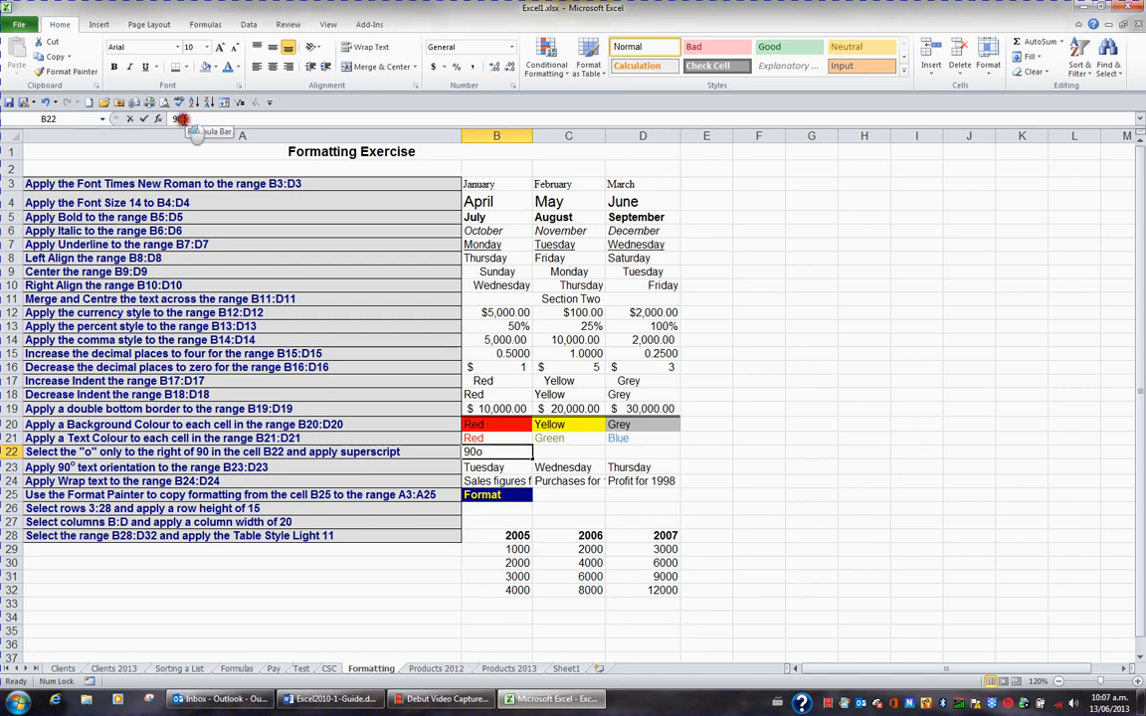
left_click_drag(182, 119, 189, 118)
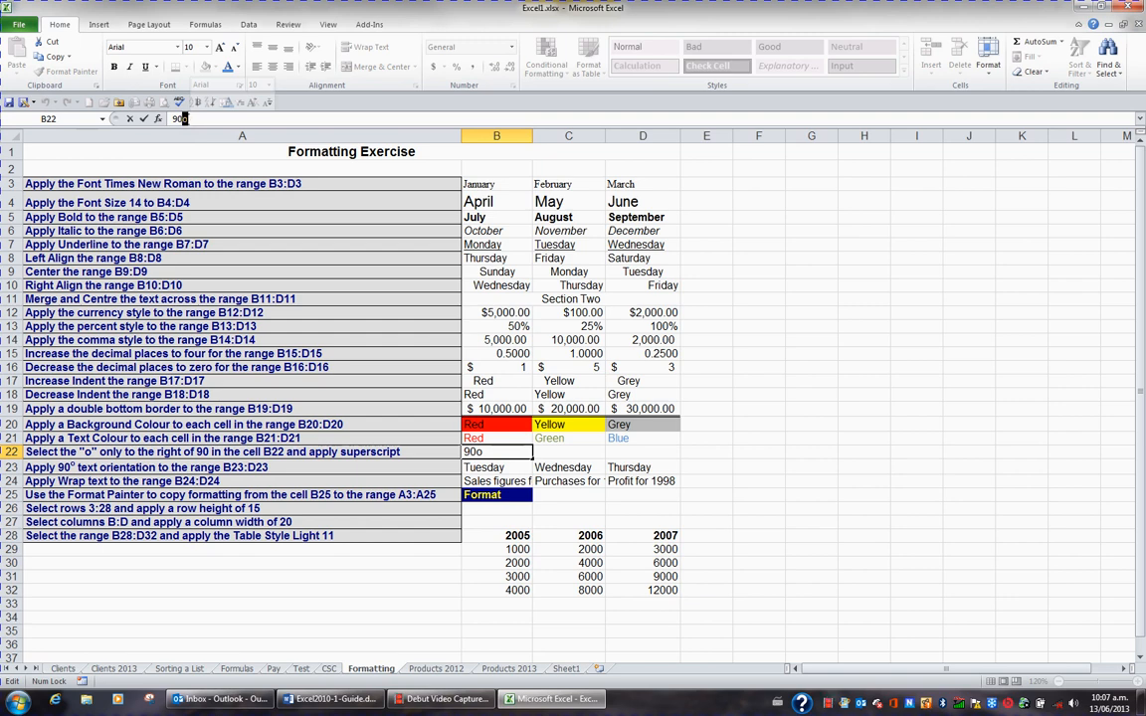
right_click(185, 119)
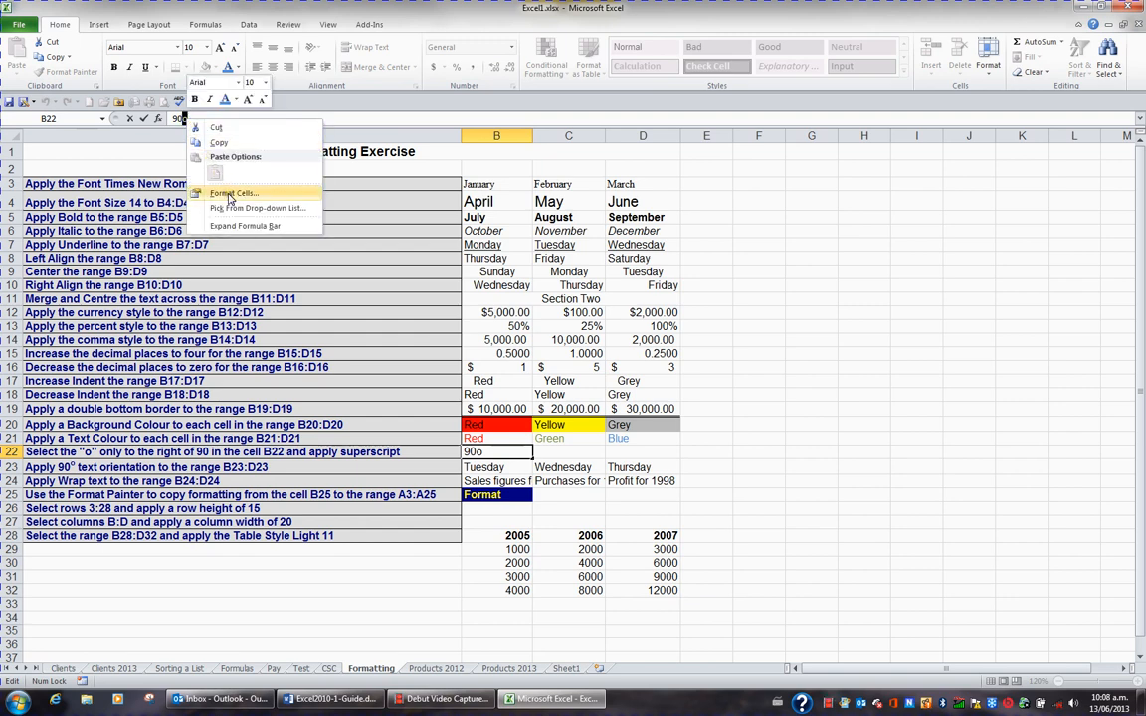
left_click(232, 195)
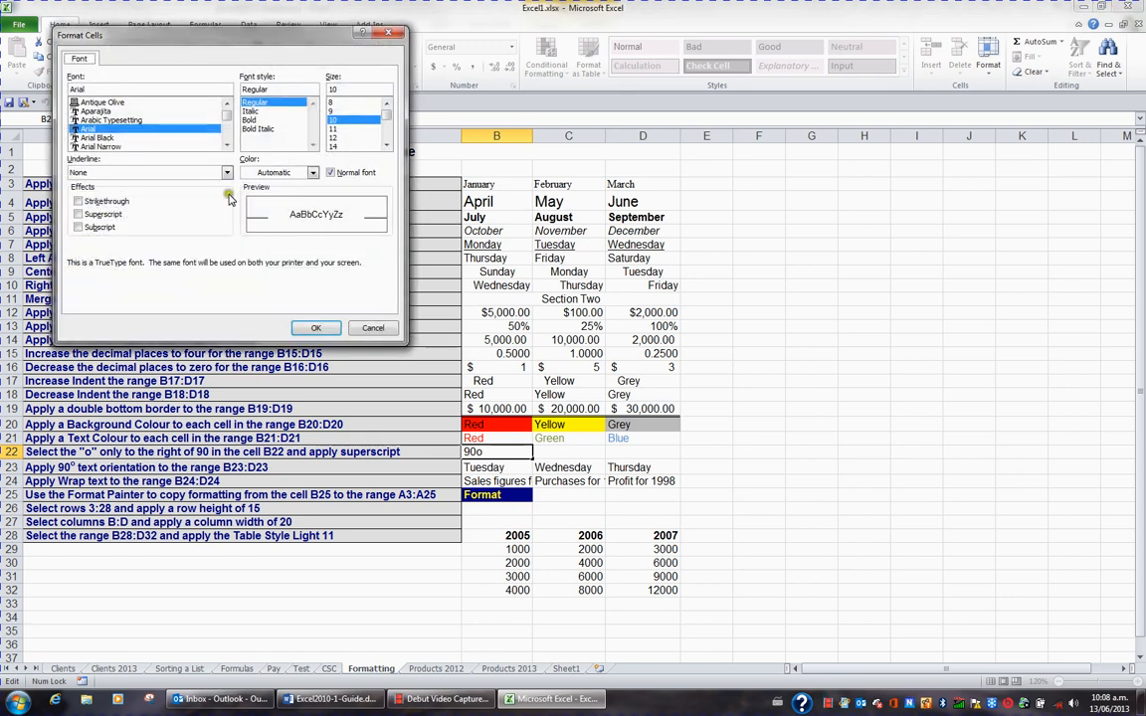
left_click(79, 217)
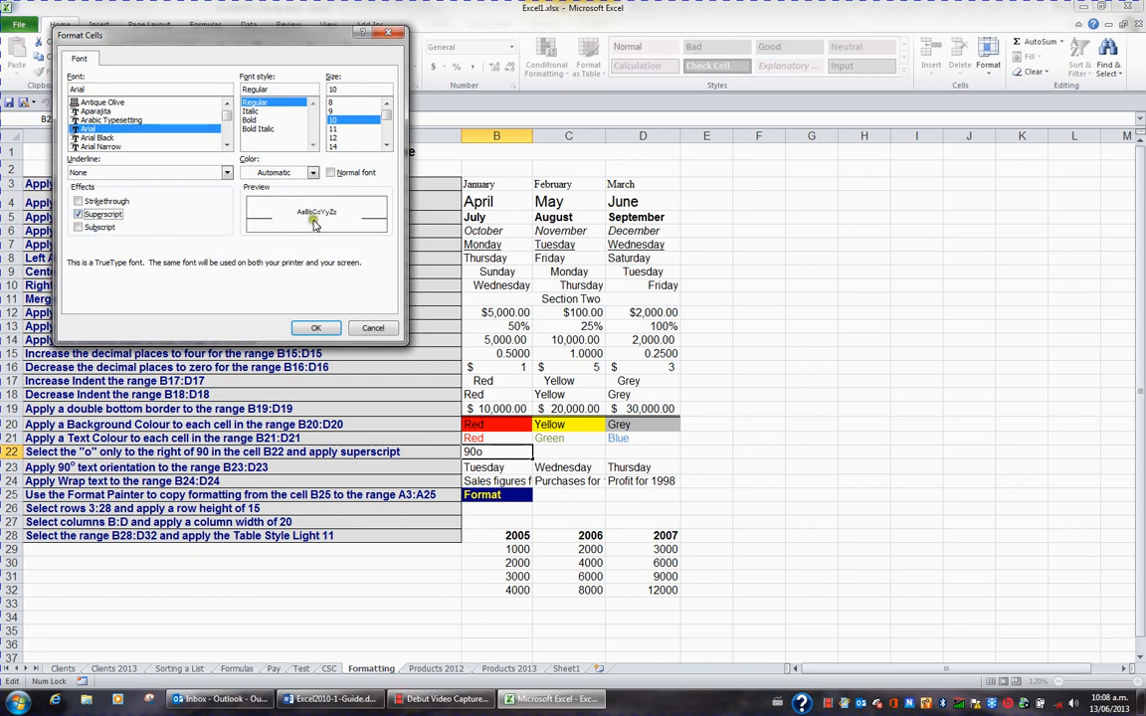
left_click(326, 330)
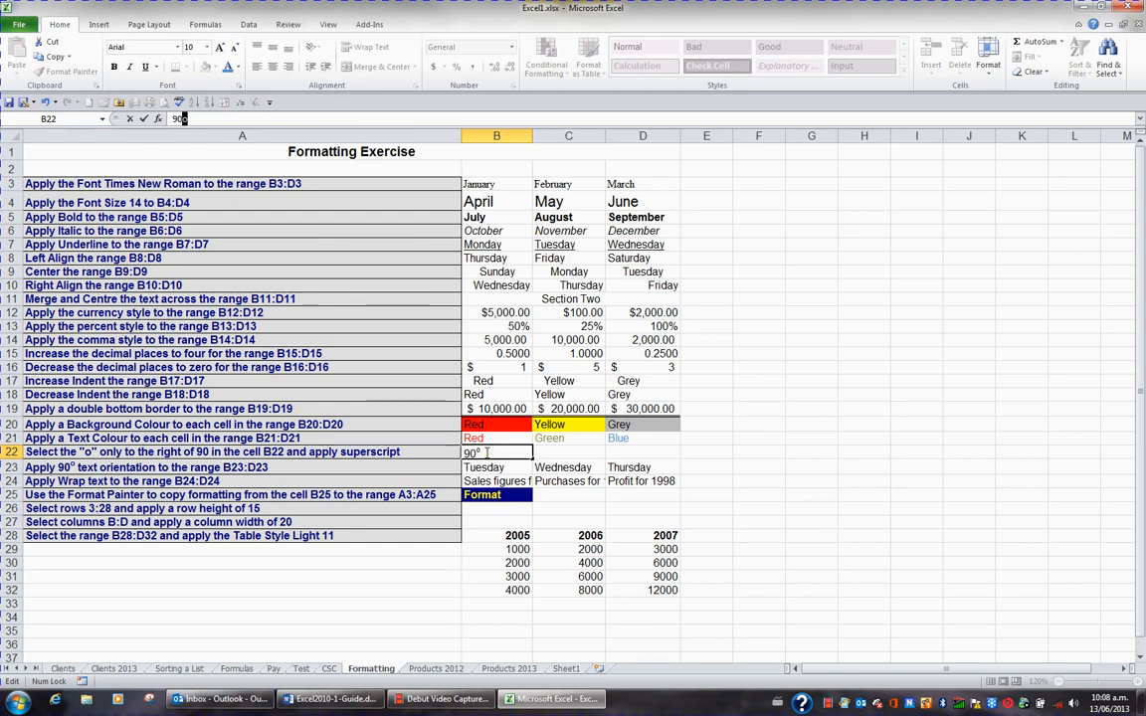
Step: Enter cm2 in cell C22 and apply superscript to only the 2
left_click(562, 456)
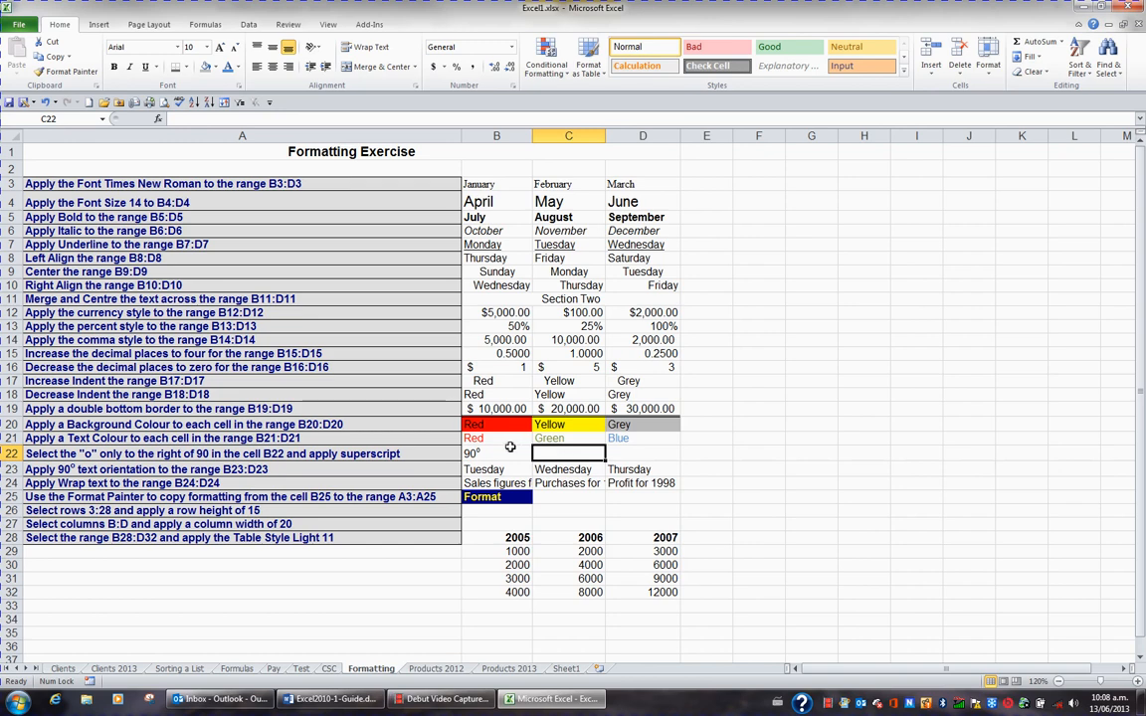
type("cm")
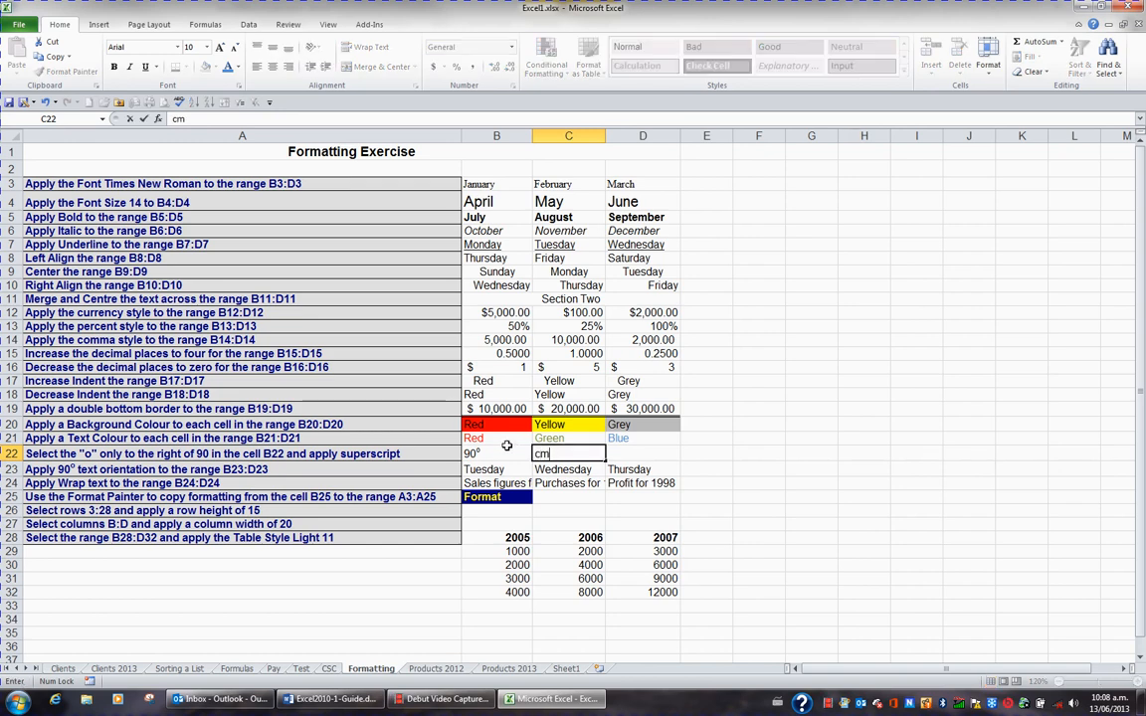
type("2")
left_click_drag(183, 118, 190, 118)
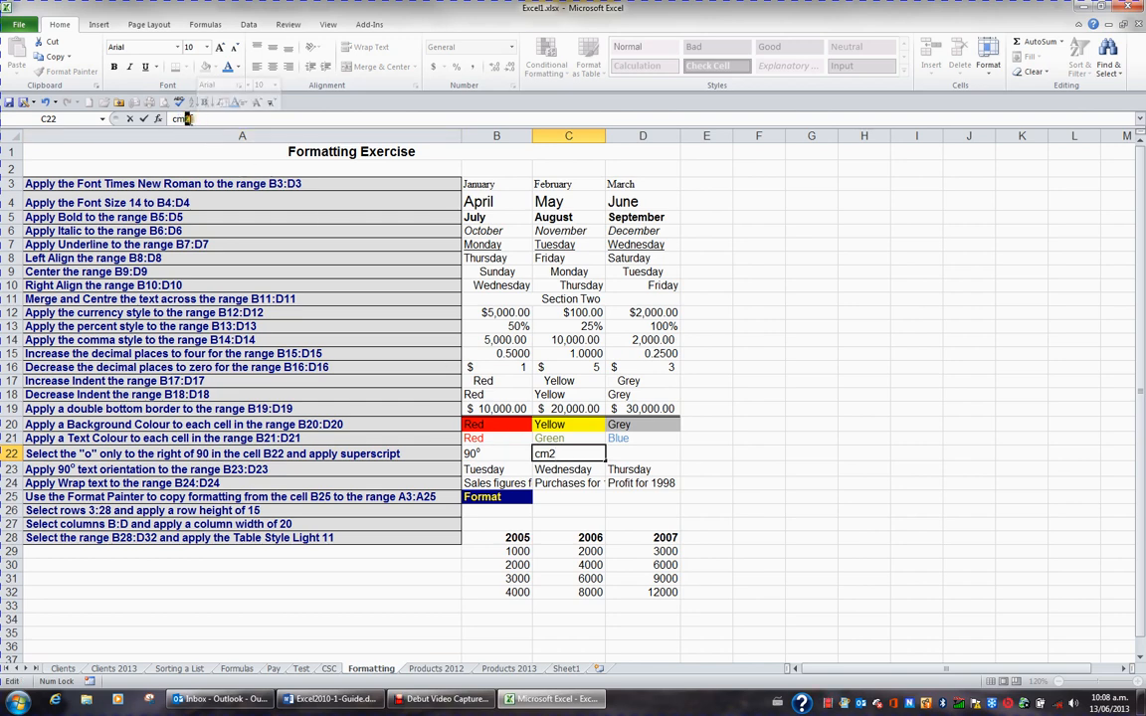
right_click(187, 119)
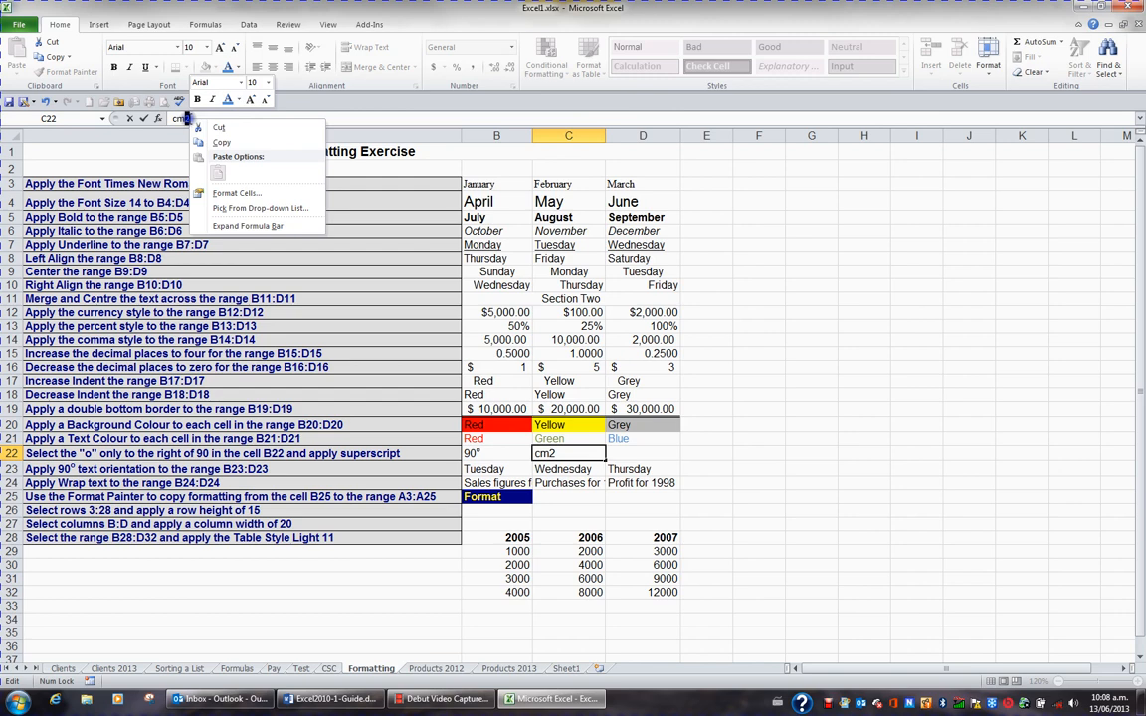
left_click(232, 194)
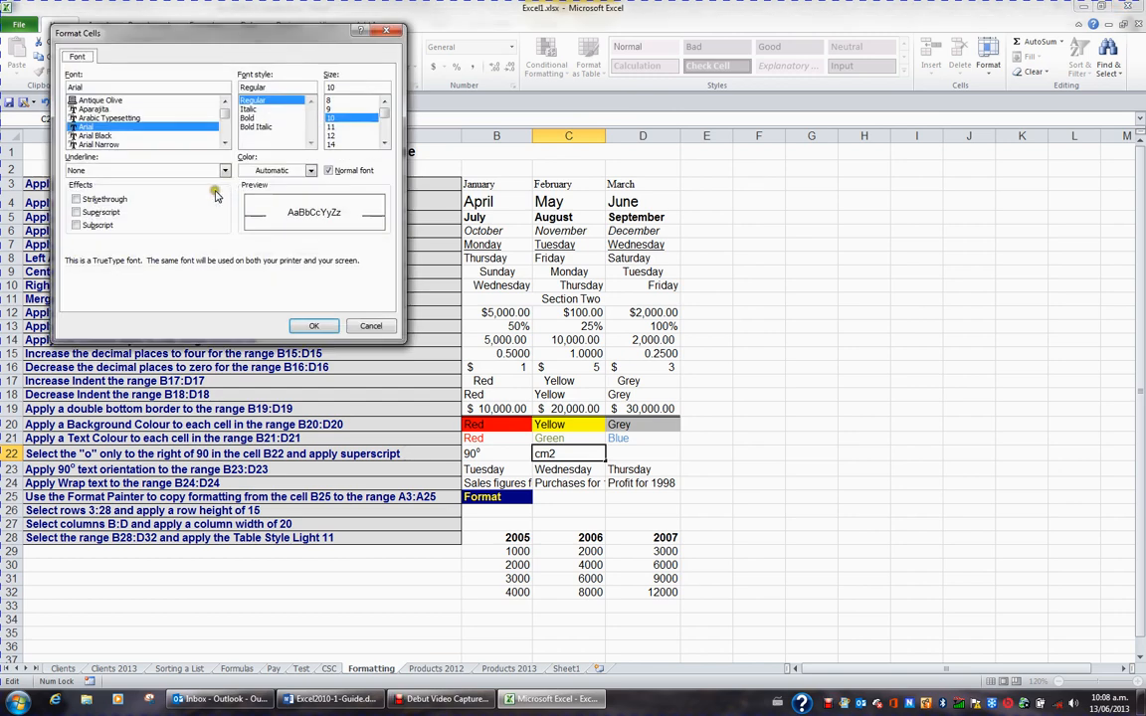
left_click(99, 212)
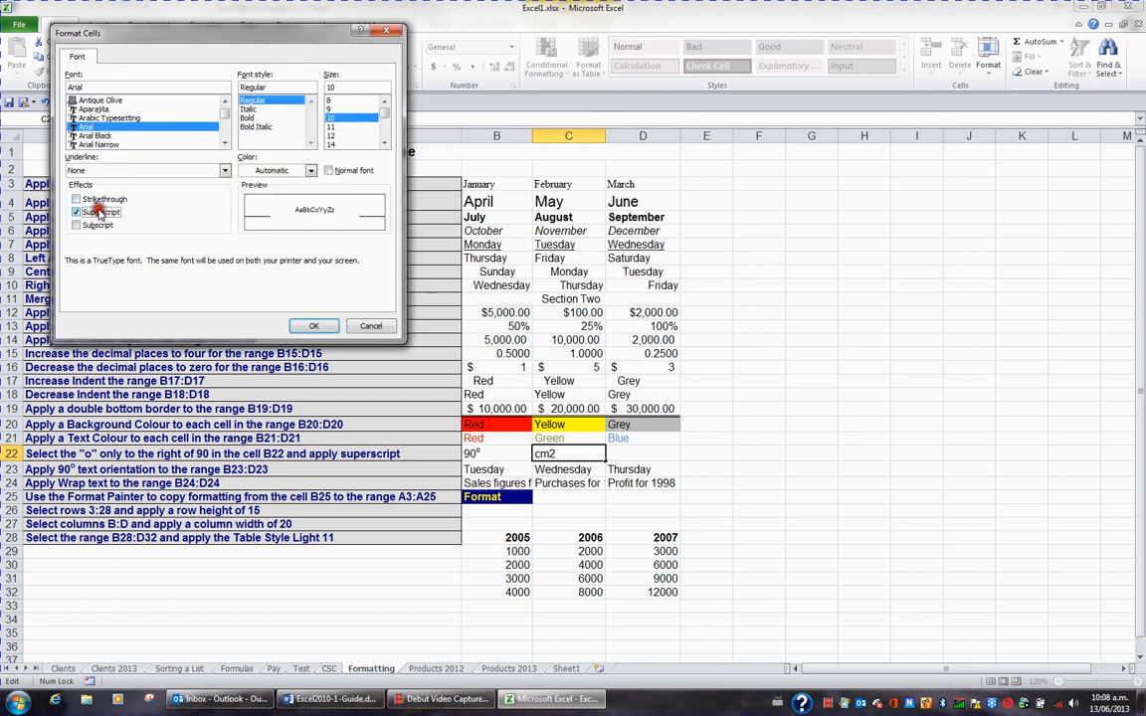
left_click(303, 328)
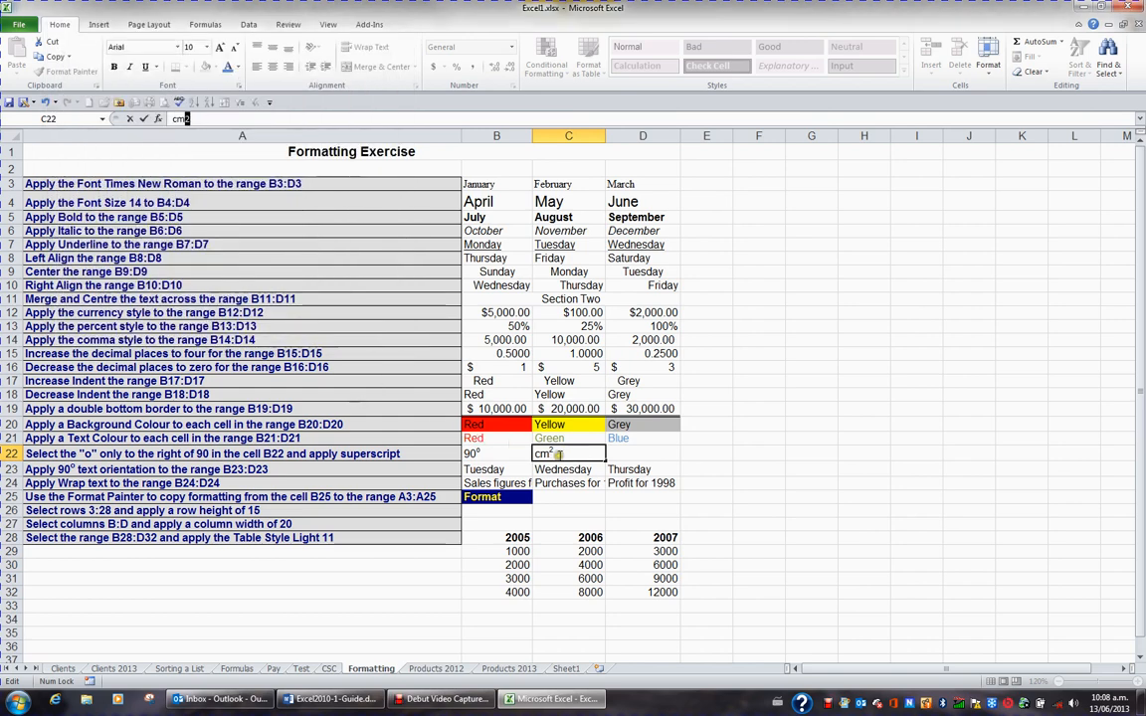
Step: Rotate the weekday text in the range B23:D23 upwards to a 90° orientation
left_click(479, 467)
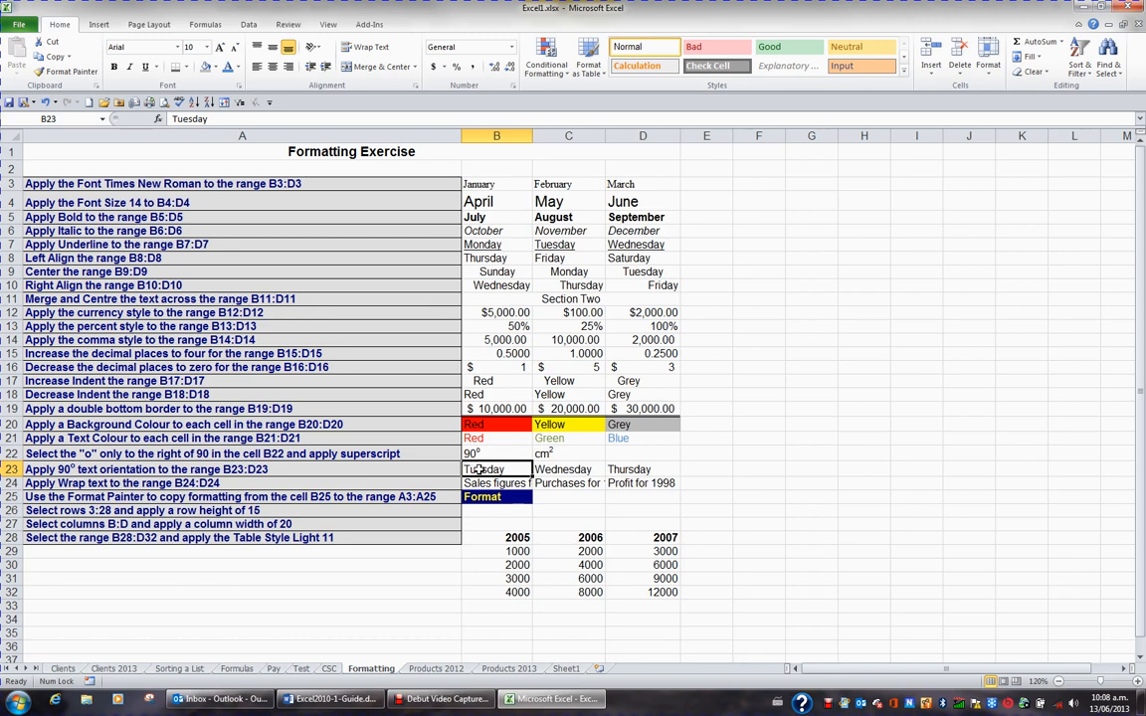
left_click_drag(479, 468, 612, 470)
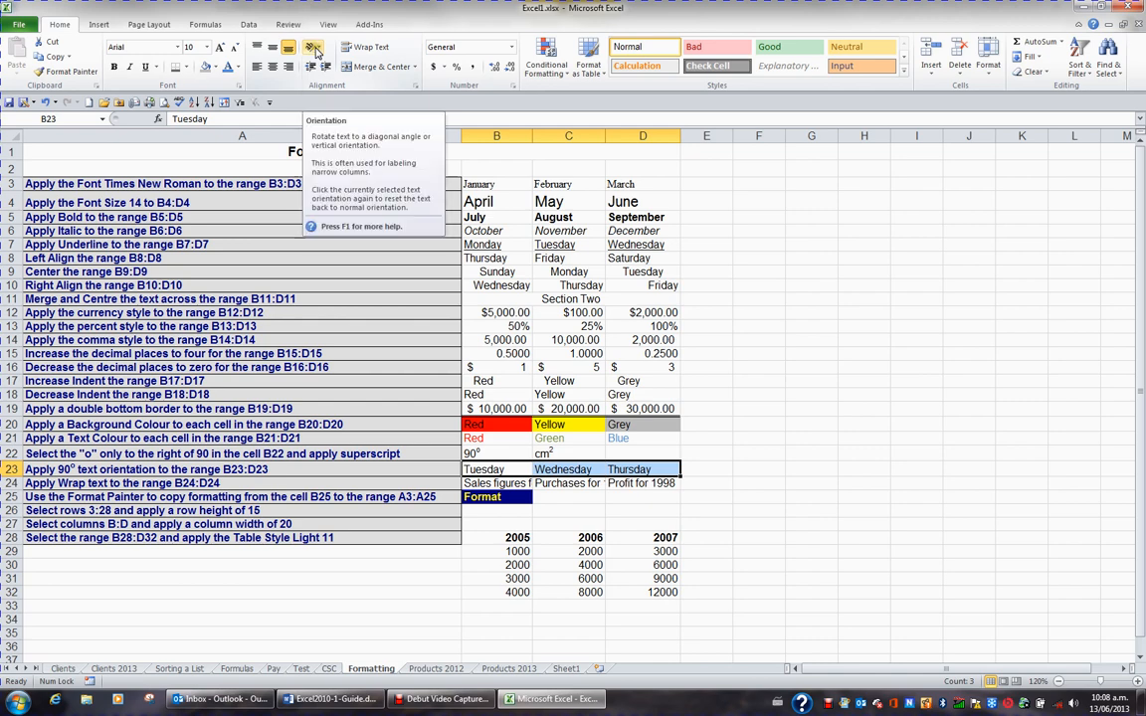
left_click(314, 50)
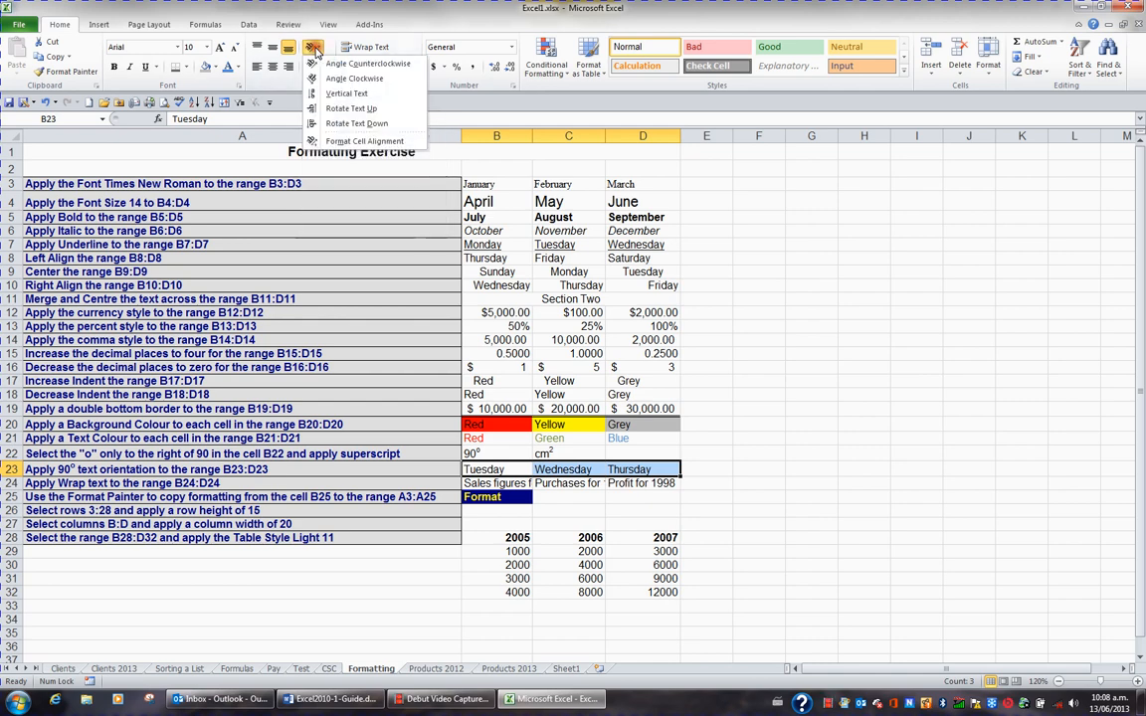
left_click(334, 112)
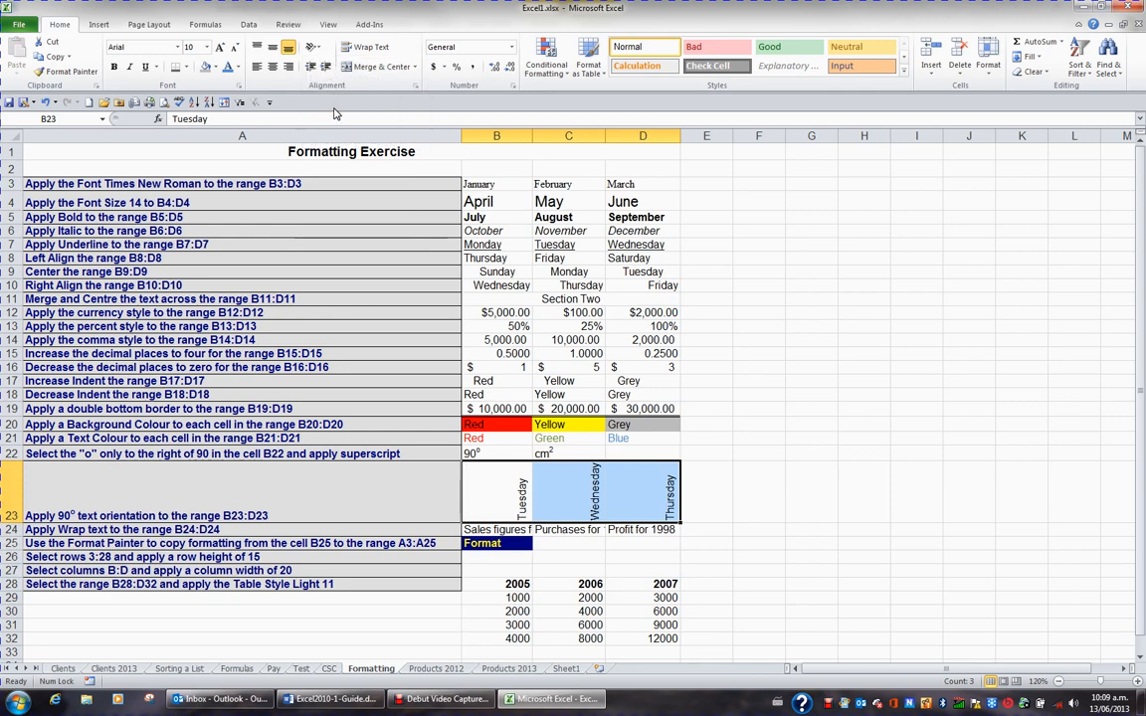
Step: Apply Wrap Text to the sales, purchases and profit labels in the range B24:D24
left_click(407, 525)
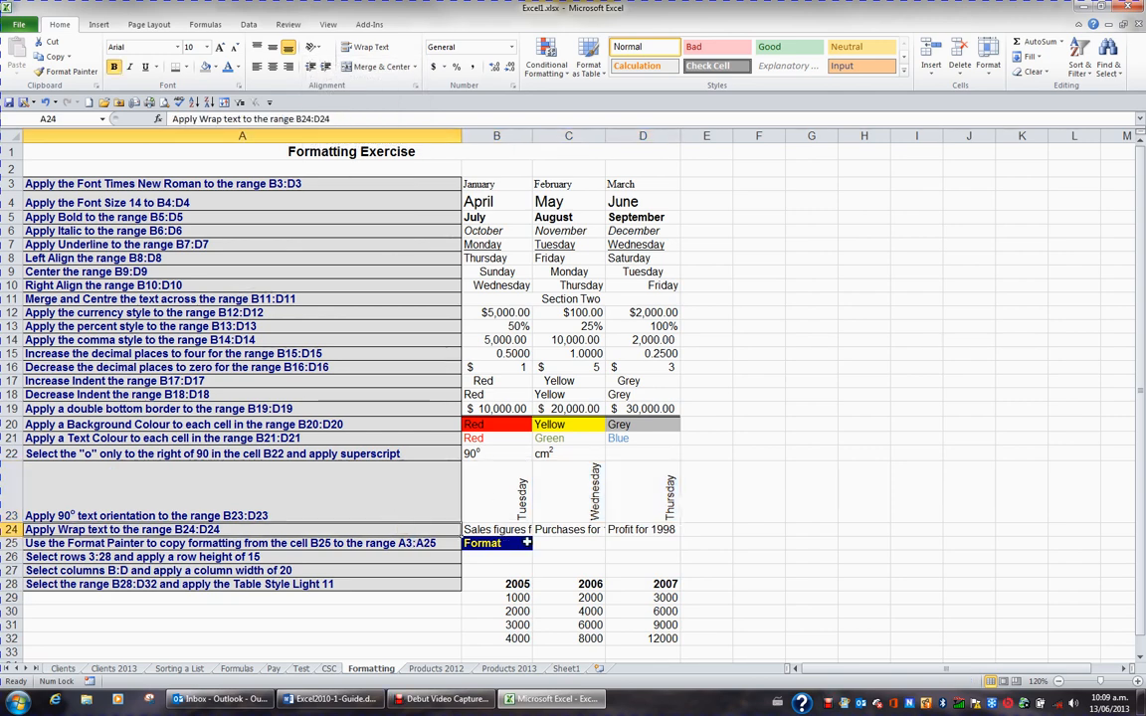
left_click(493, 529)
left_click(553, 531)
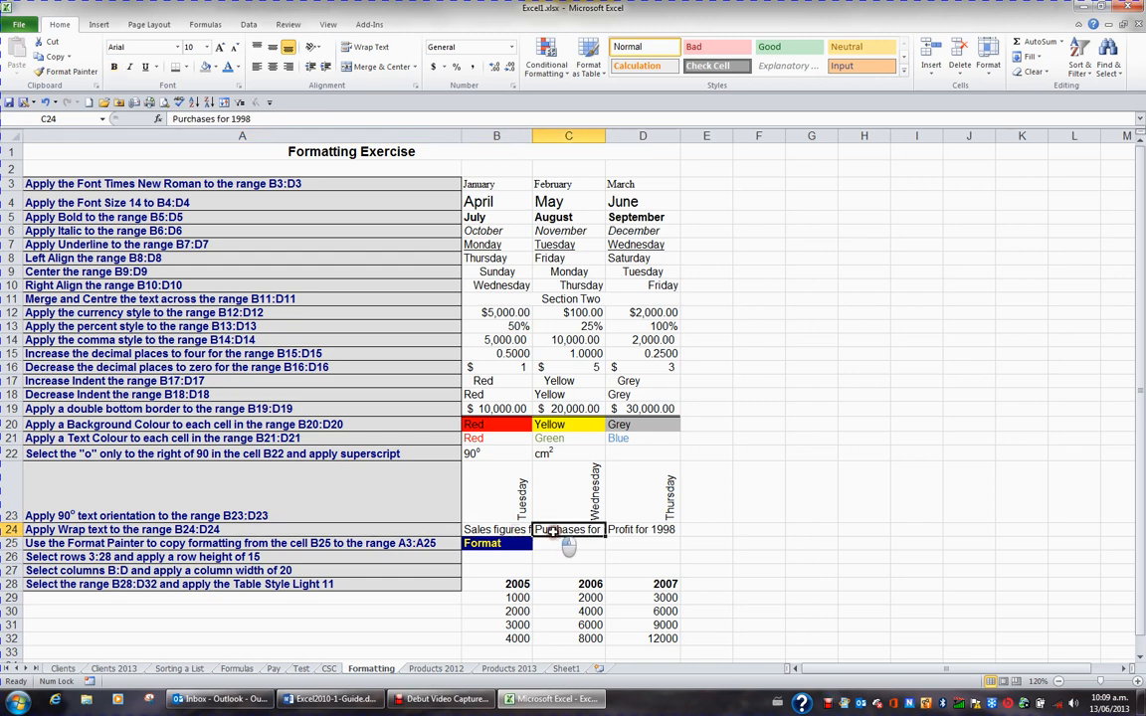
left_click(628, 530)
left_click(507, 531)
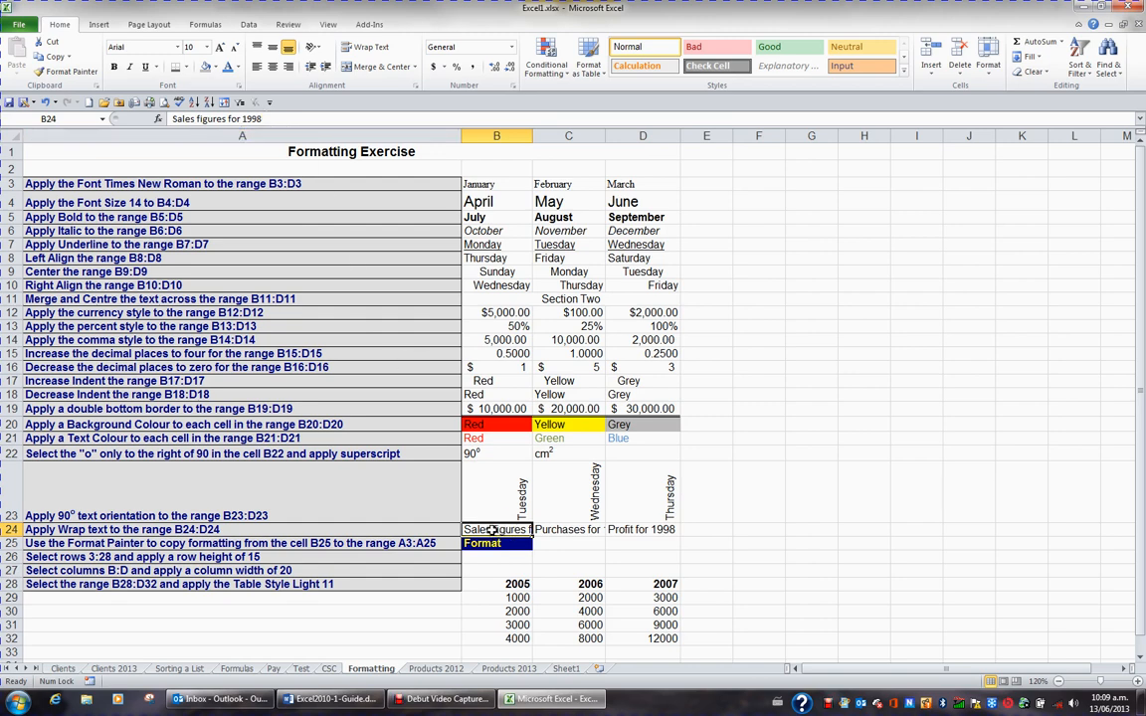
left_click_drag(506, 531, 610, 532)
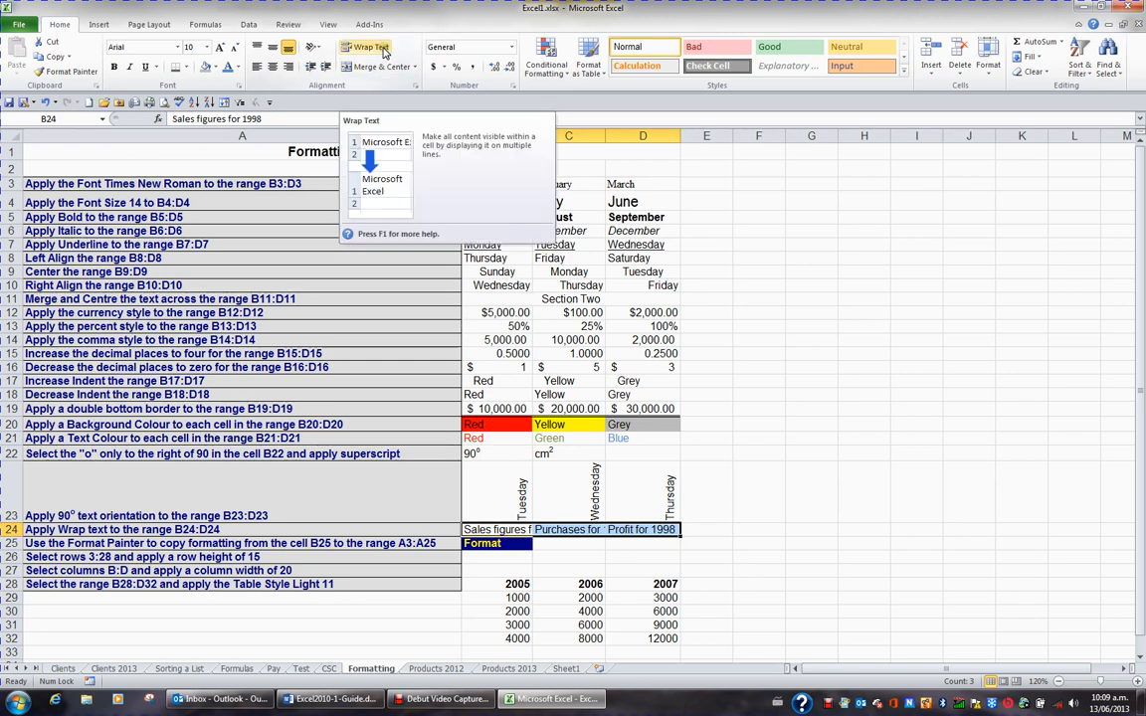
left_click(368, 47)
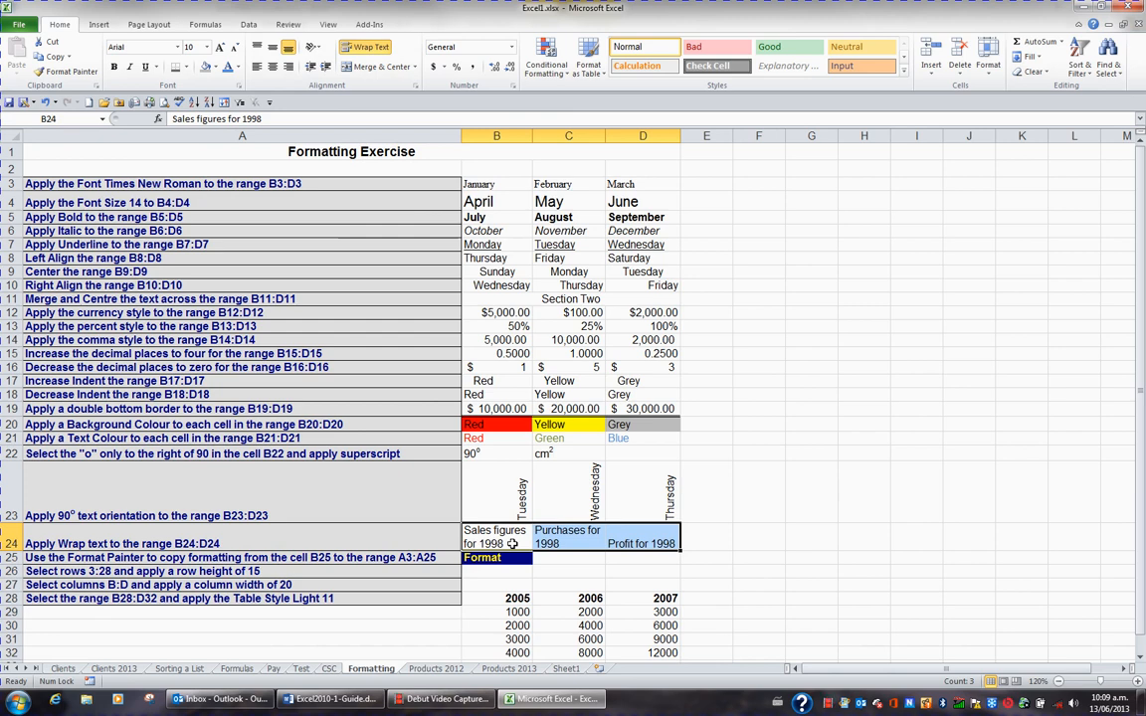
Step: Copy the formatting of cell B25 to the range A3:A25 with the Format Painter
left_click(439, 558)
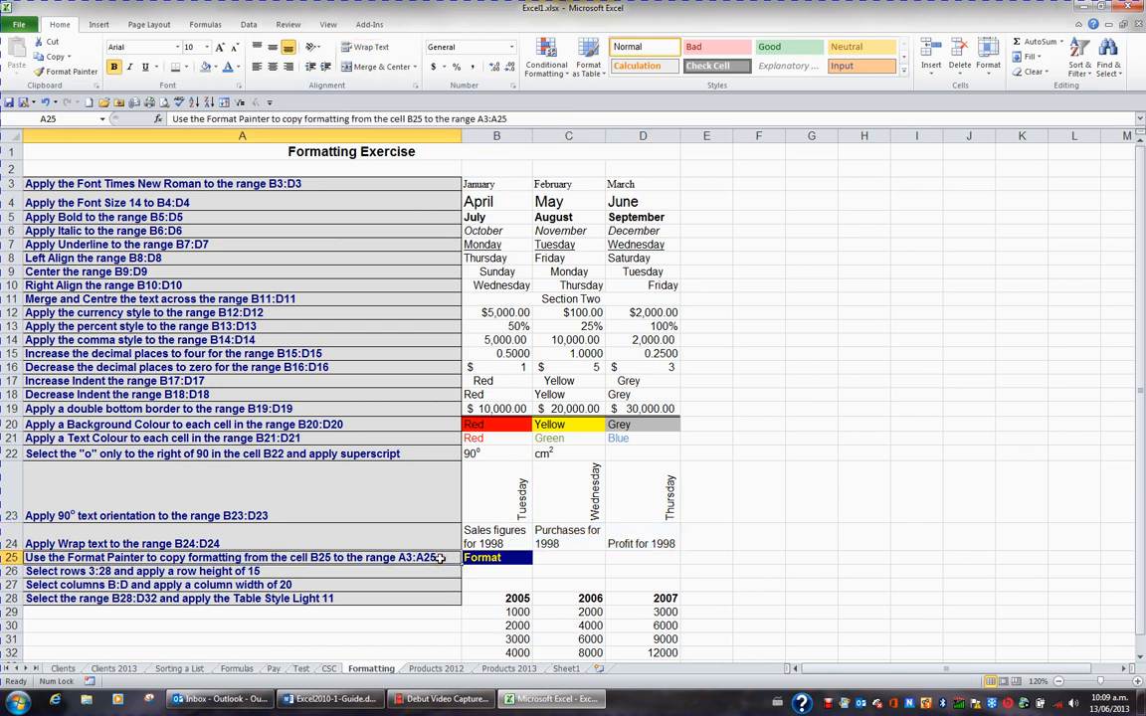
left_click(498, 558)
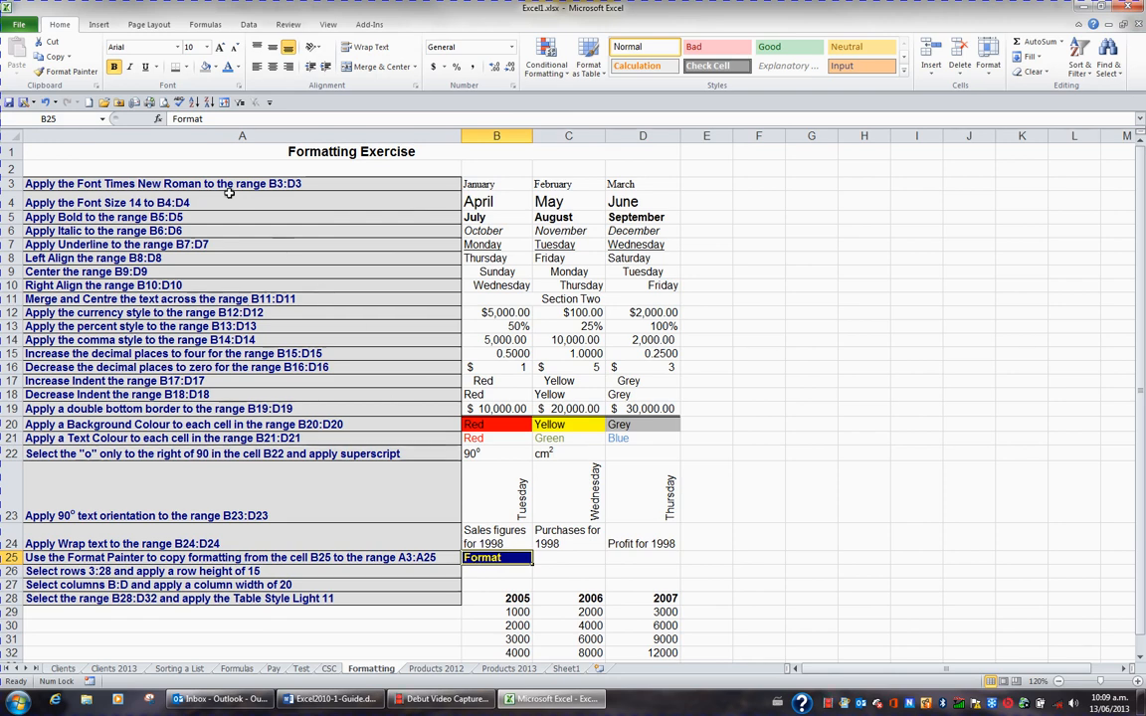
left_click(84, 74)
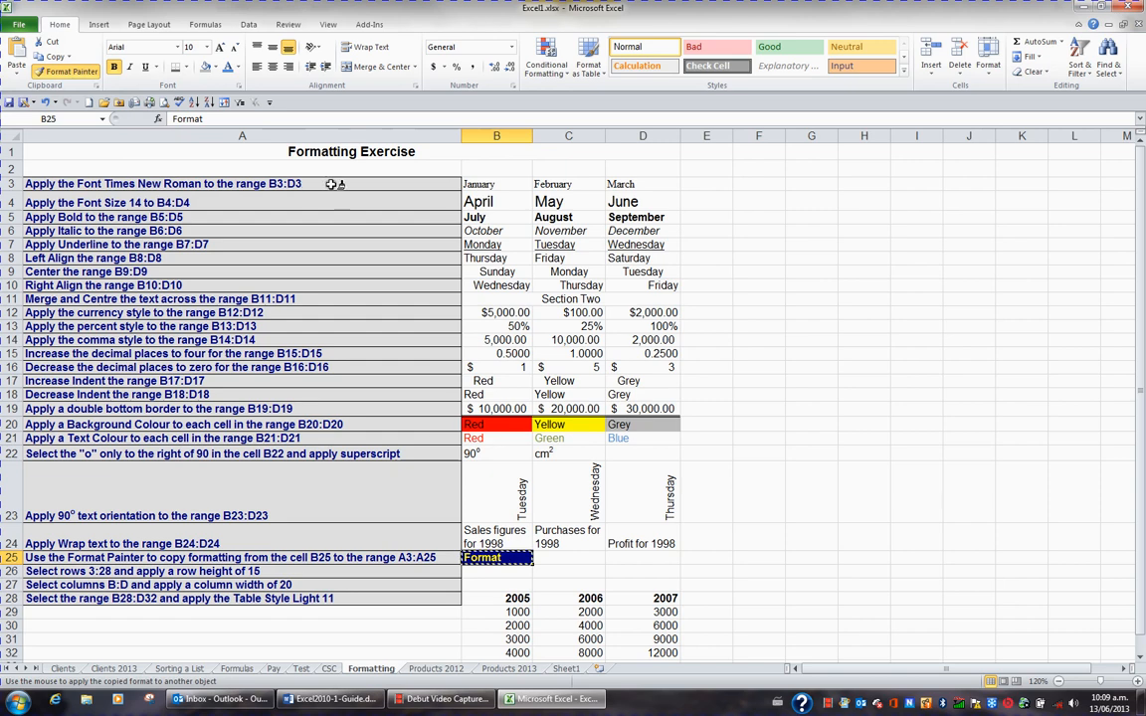
mouse_move(333, 184)
left_mouse_down()
mouse_move(333, 528)
mouse_move(318, 552)
mouse_move(333, 555)
left_mouse_up()
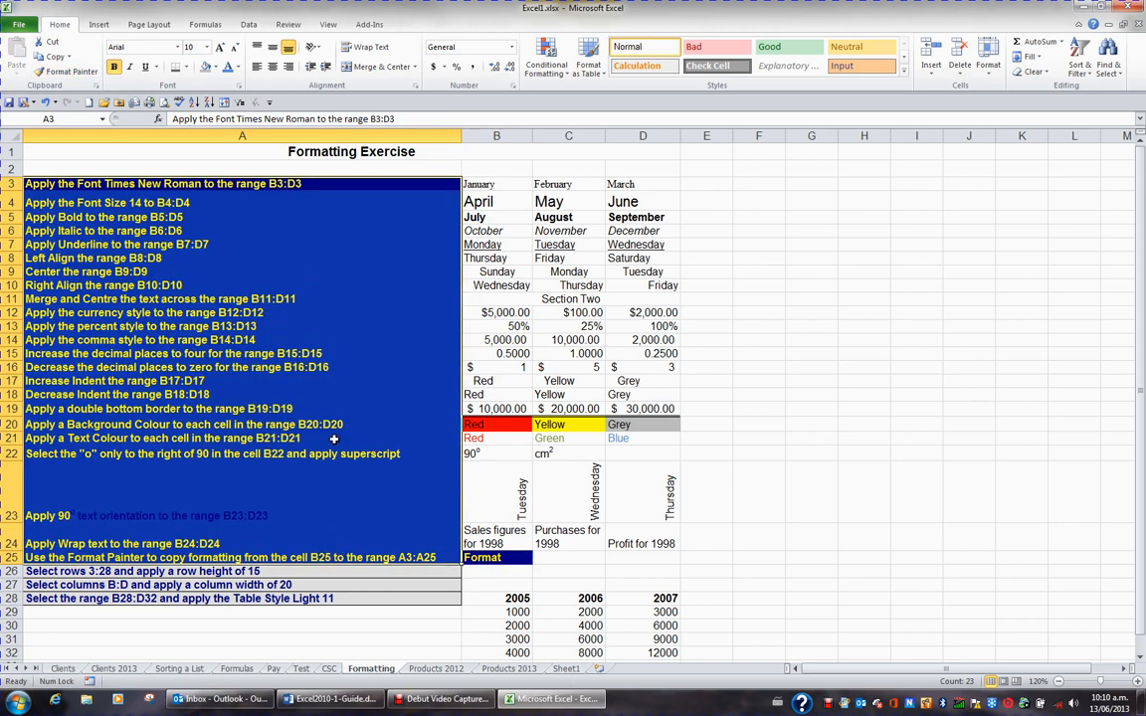
left_click(509, 558)
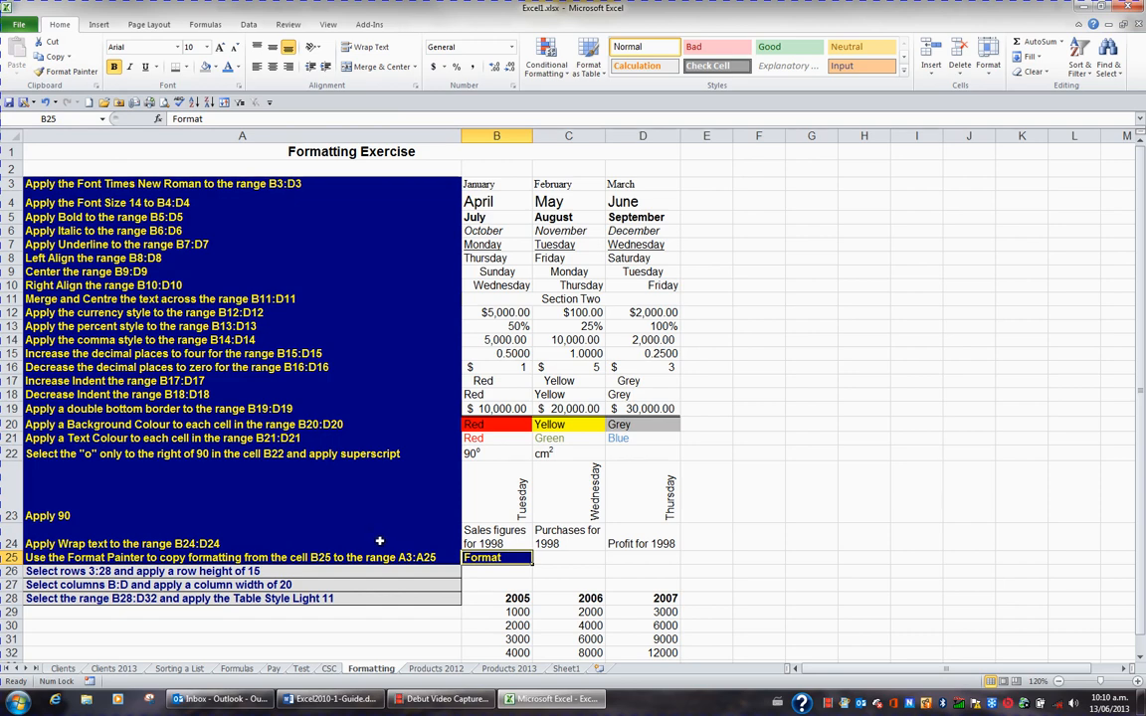
Step: Set the height of rows 3 to 28 to 15
left_click(339, 570)
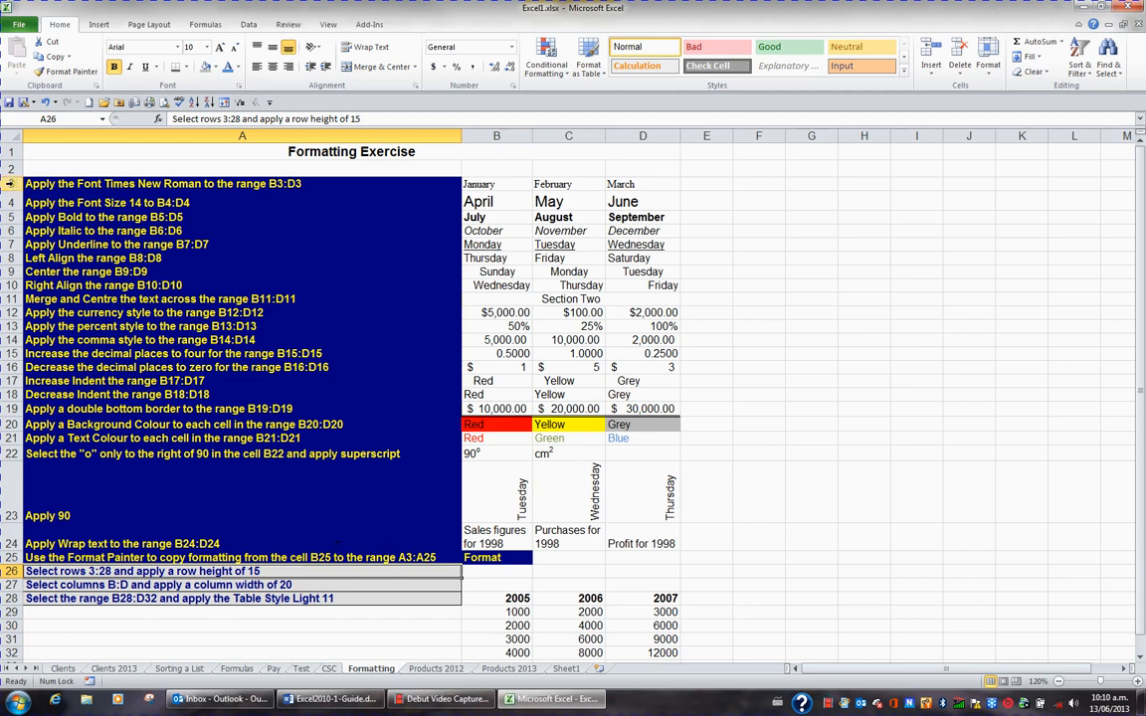
left_click_drag(9, 184, 8, 601)
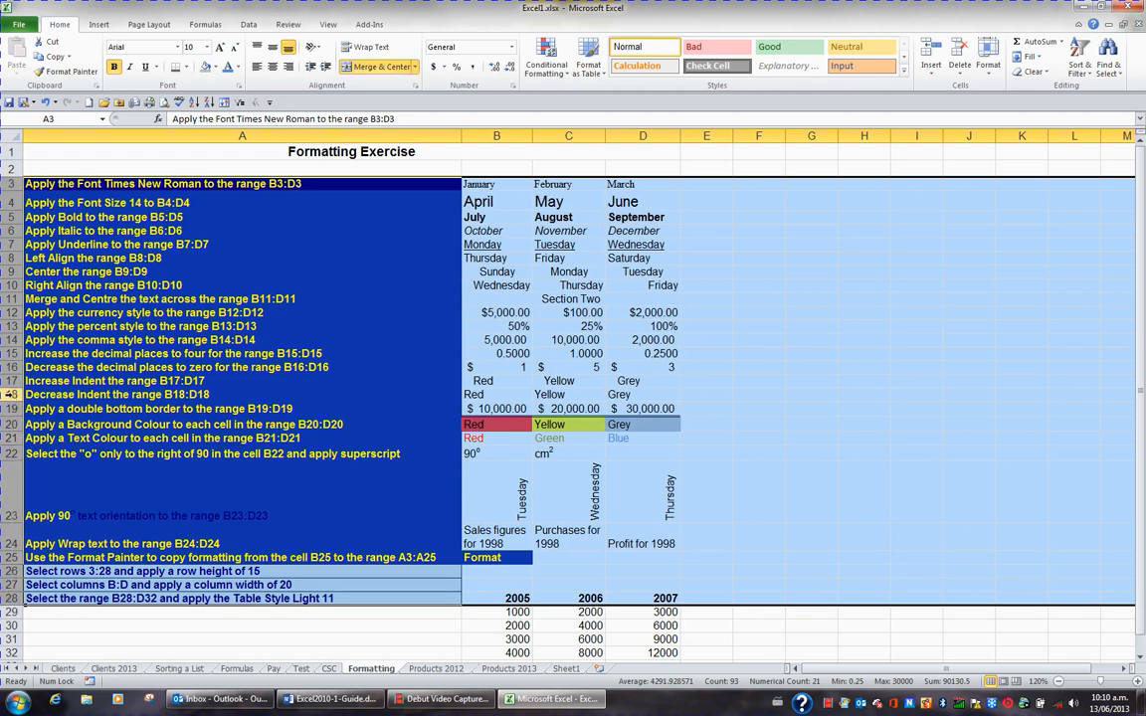
right_click(12, 394)
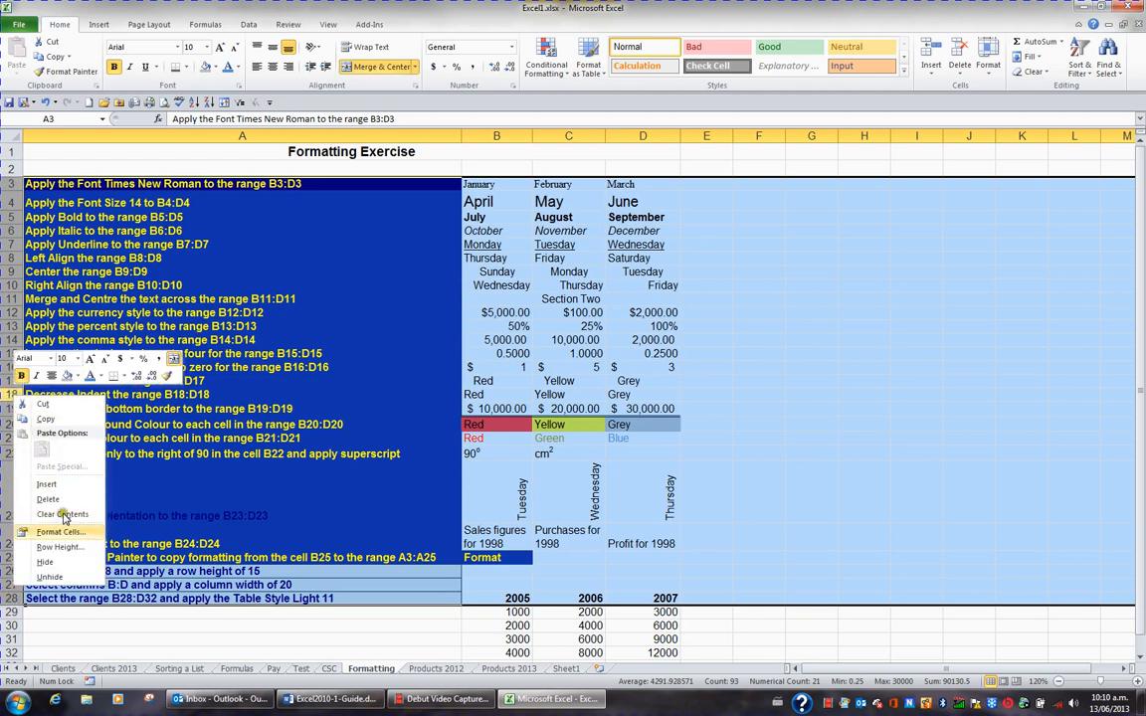
left_click(75, 553)
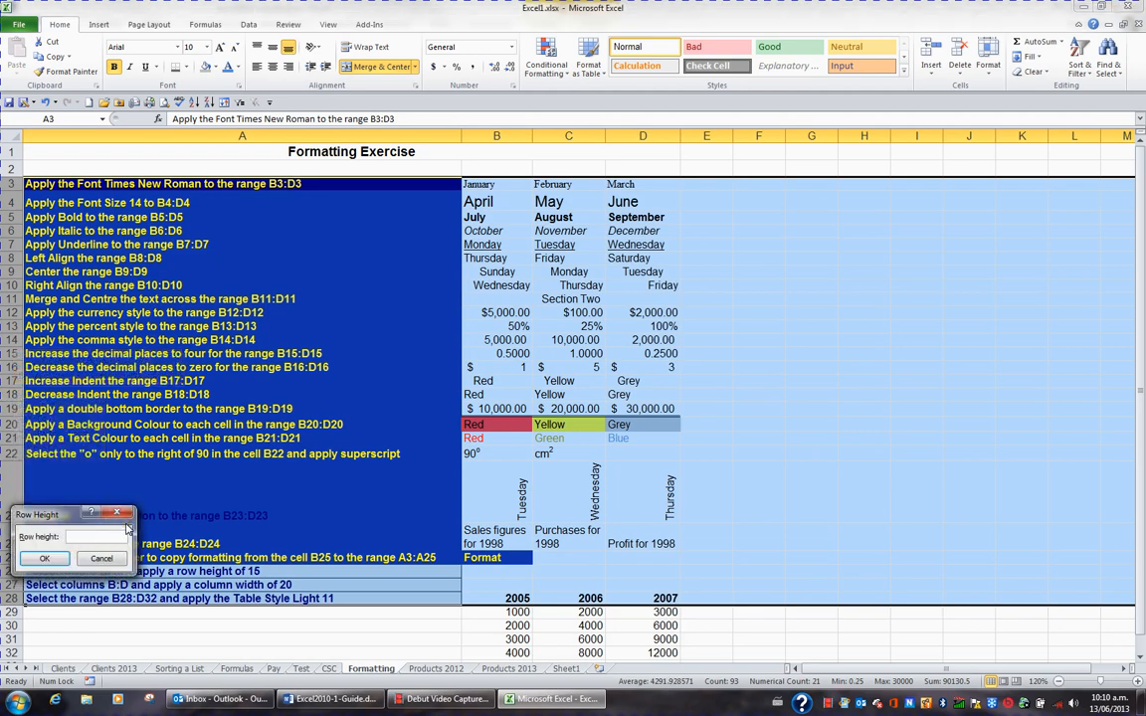
left_click(45, 558)
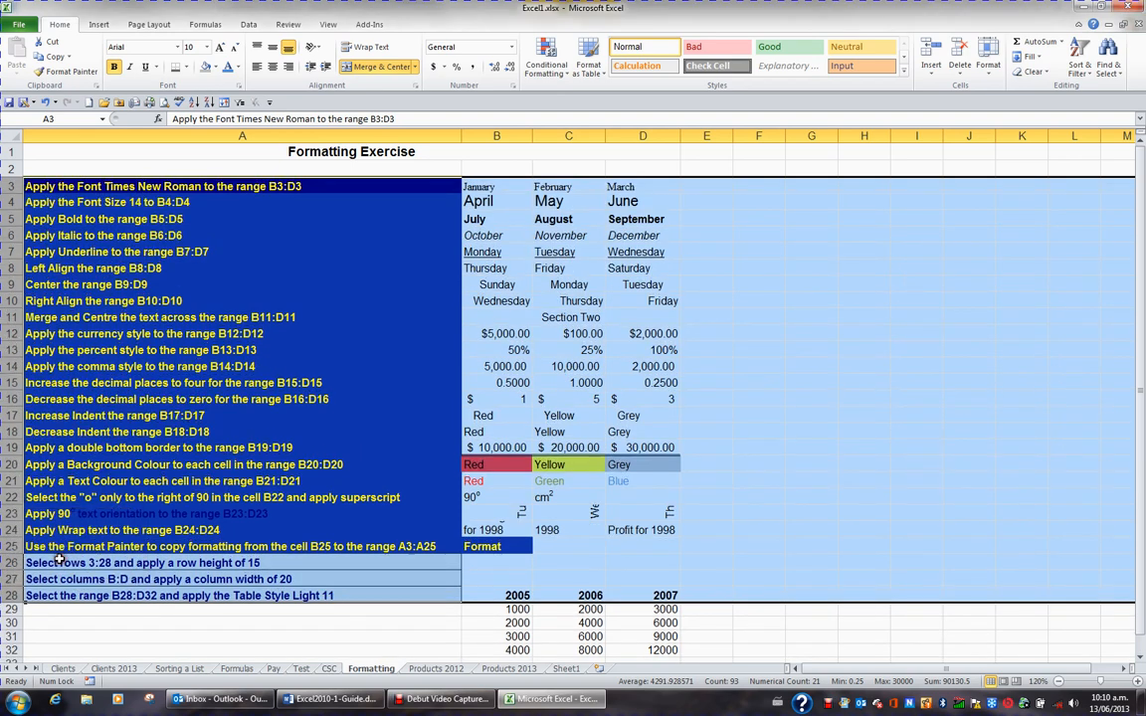
Step: Increase the heights of rows 23 and 24 to fit the full rotated weekdays and the two-line wrapped labels
left_click(498, 530)
left_click(499, 516)
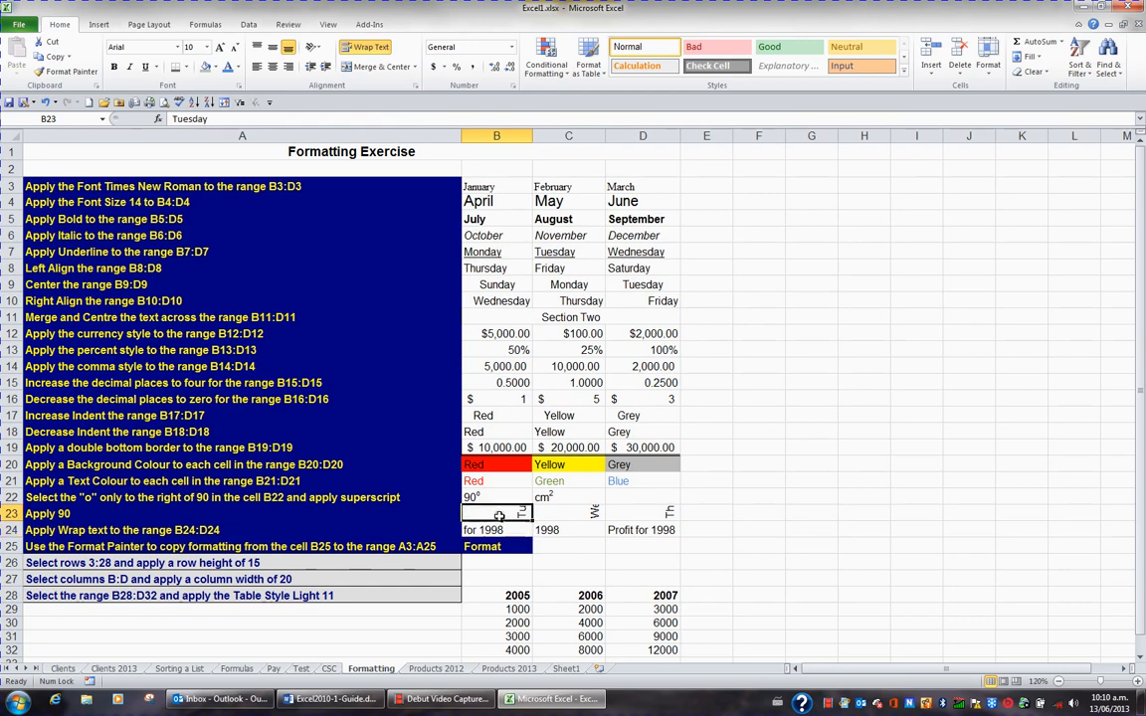
left_click(498, 524)
left_click(500, 518)
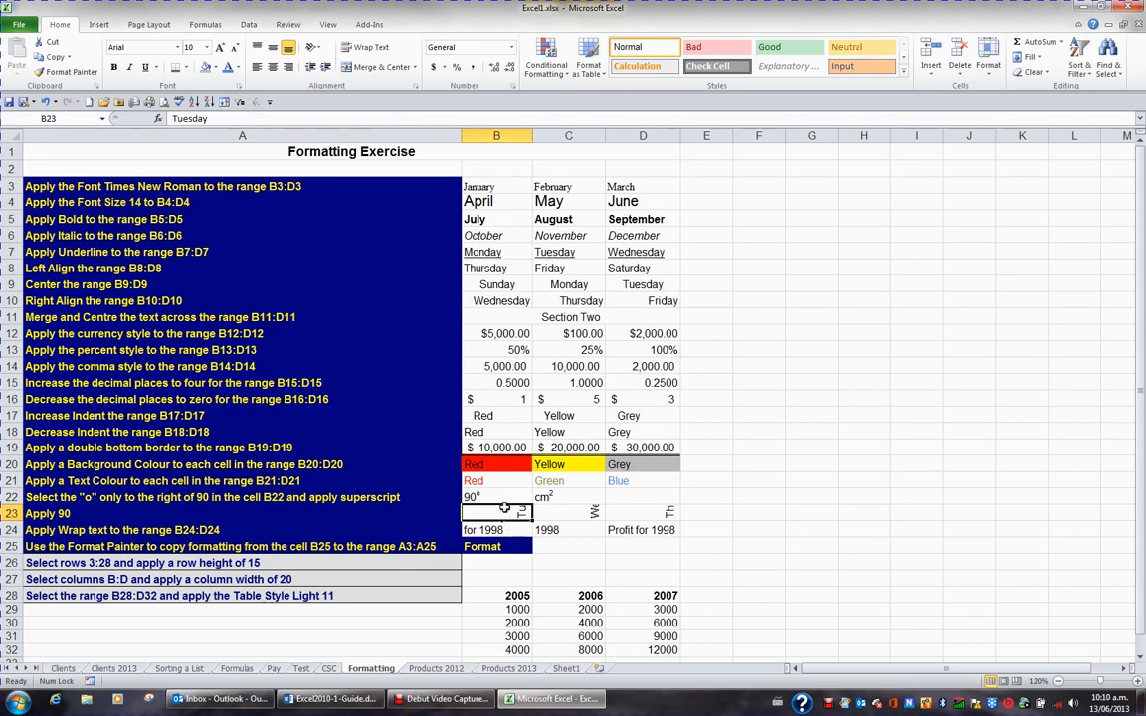
double_click(13, 520)
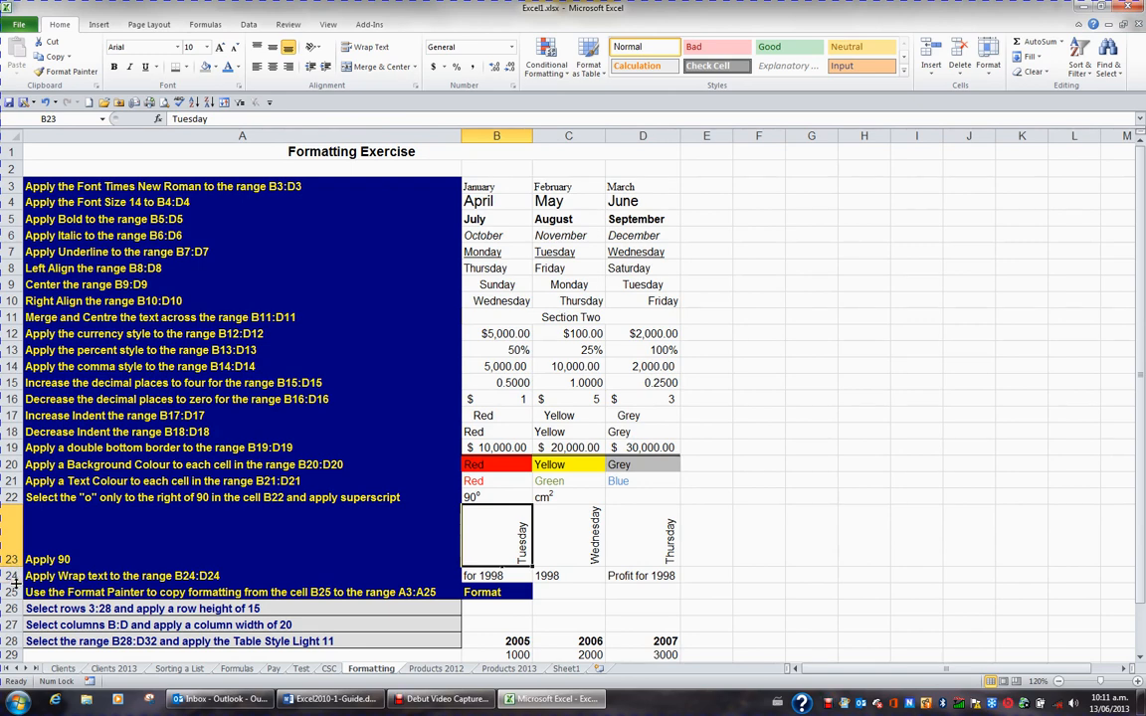
left_click_drag(12, 584, 12, 596)
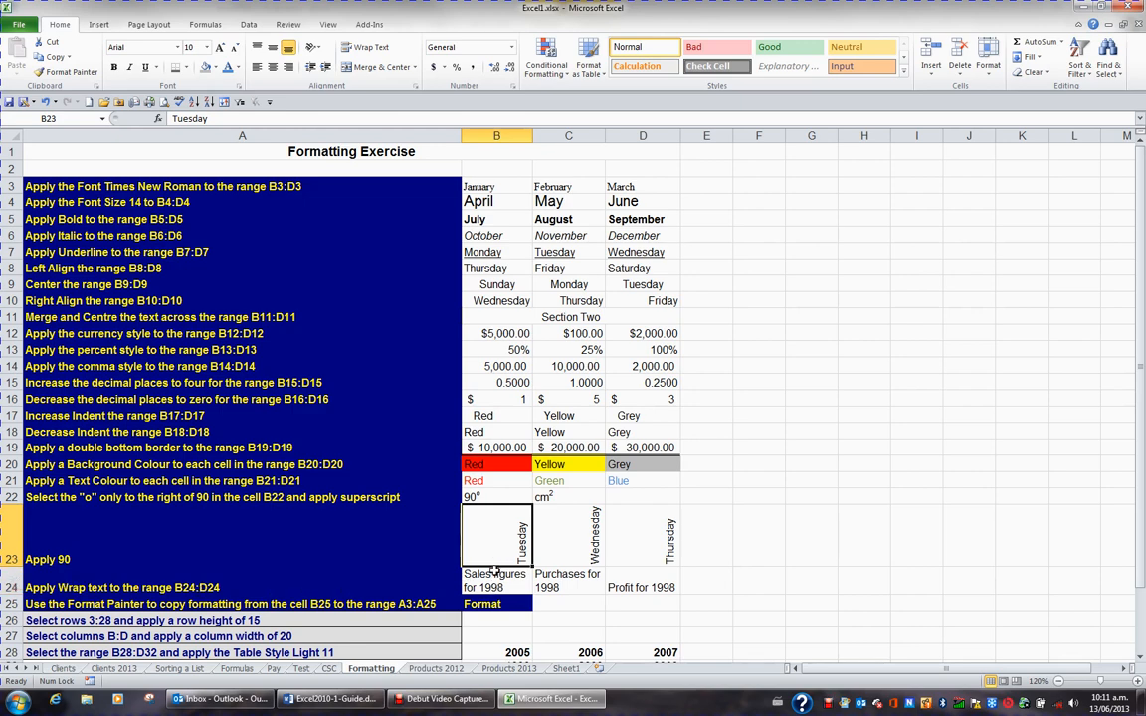
Step: Set the width of columns B to D to 20
scroll(496, 585, "down", 2)
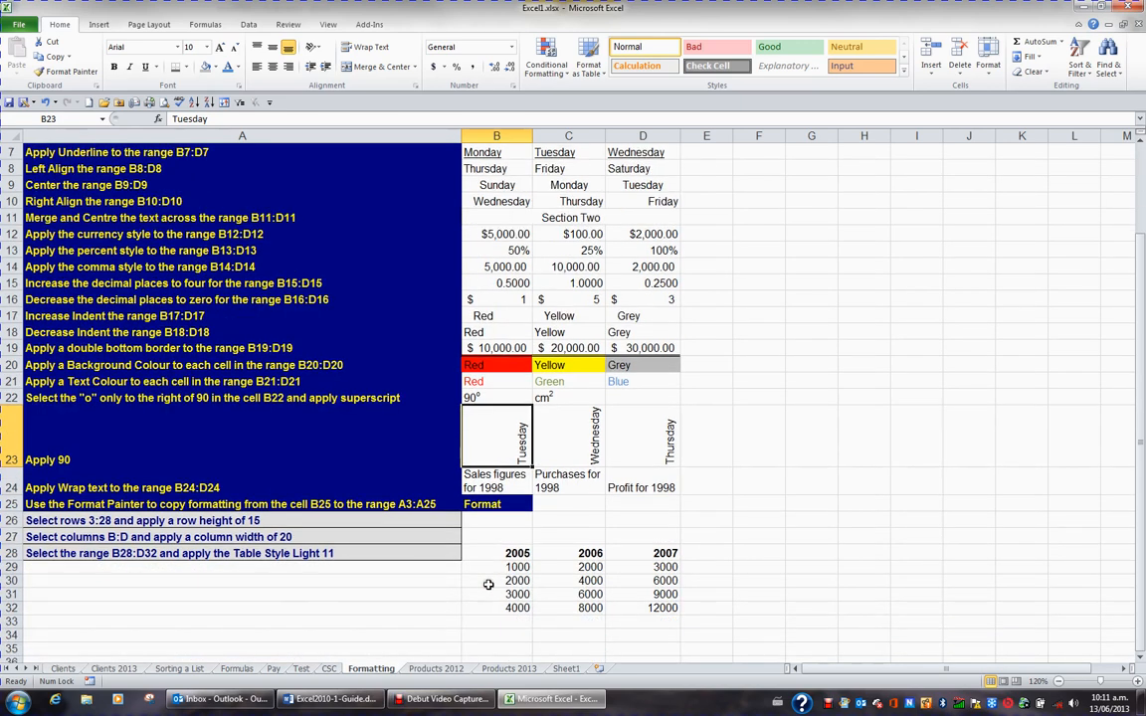
left_click(360, 538)
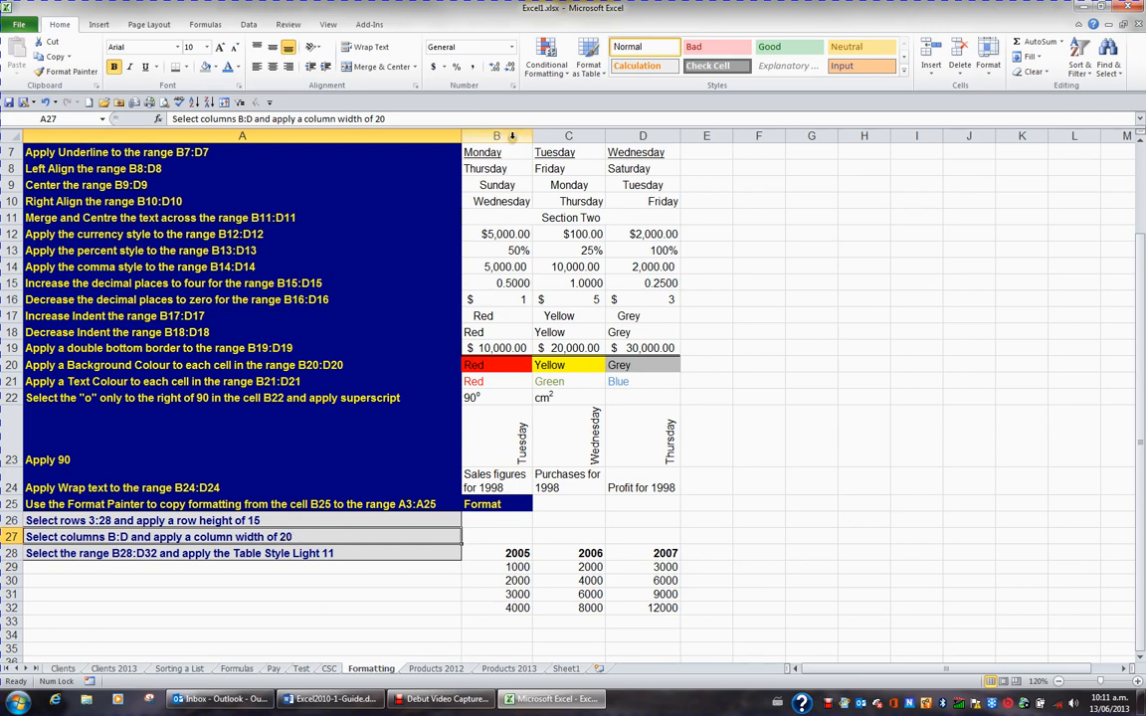
left_click_drag(512, 135, 639, 137)
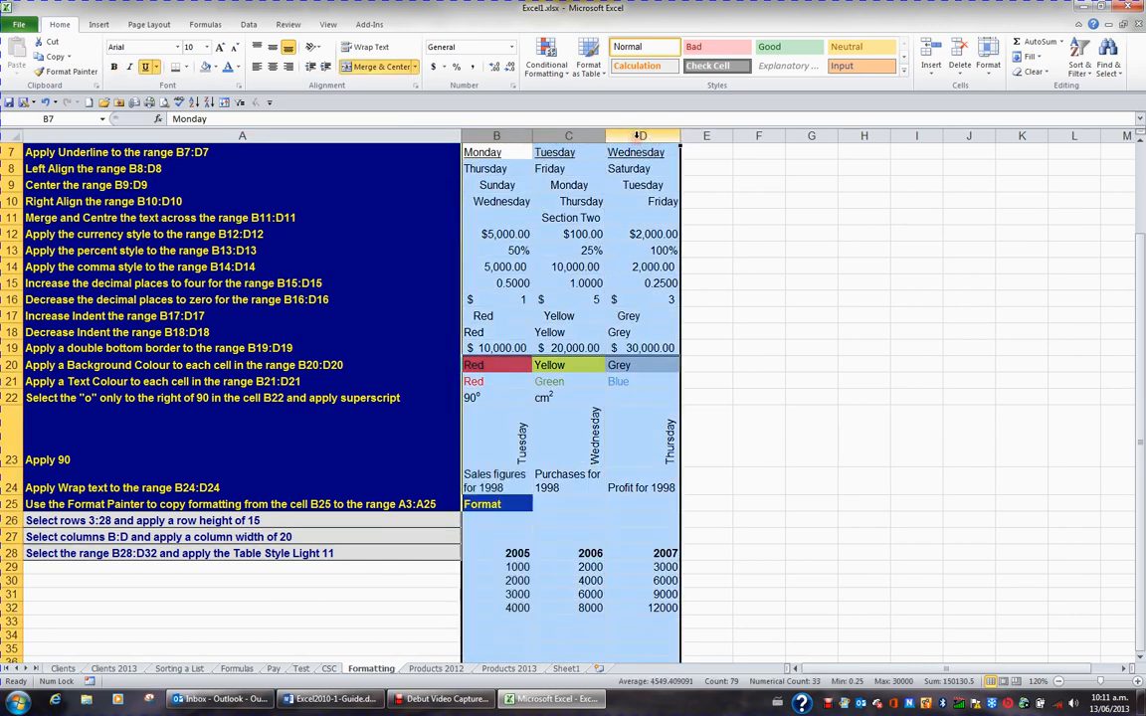
right_click(637, 135)
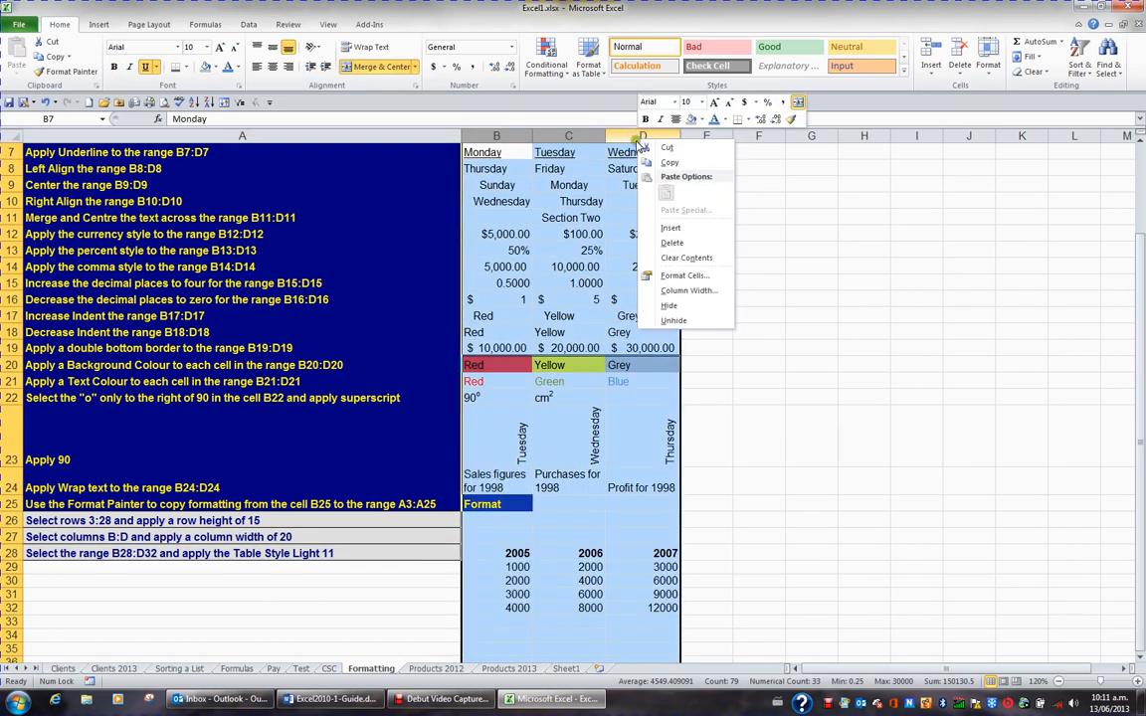
left_click(686, 292)
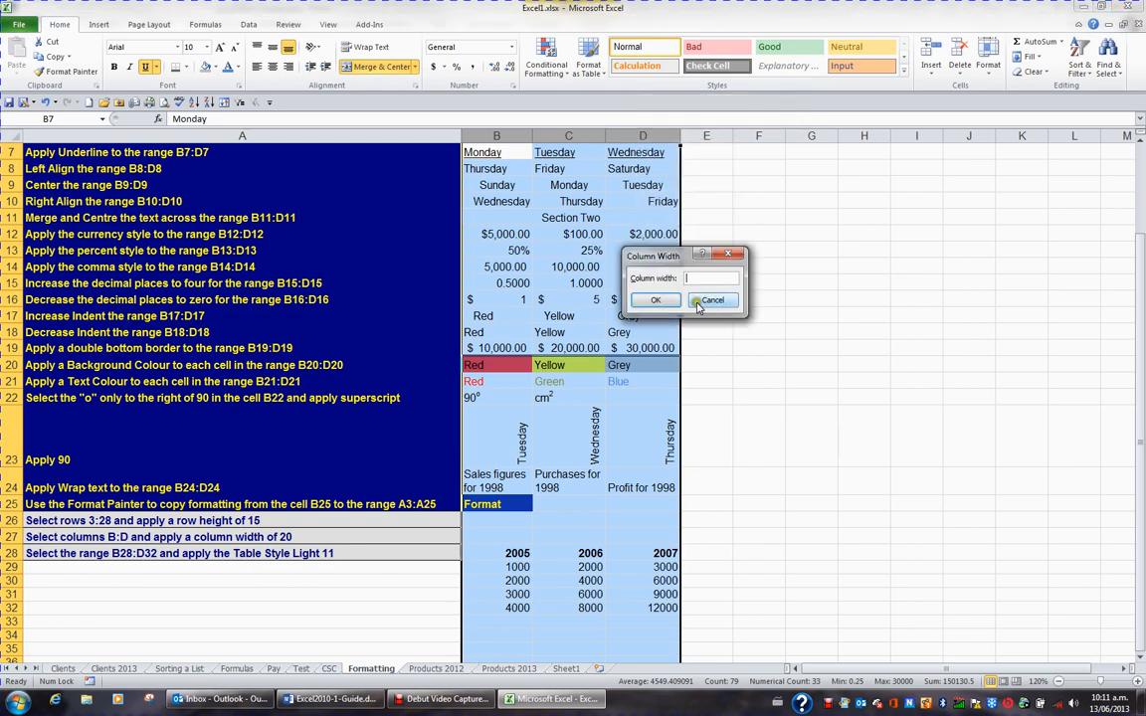
type("20")
left_click(655, 300)
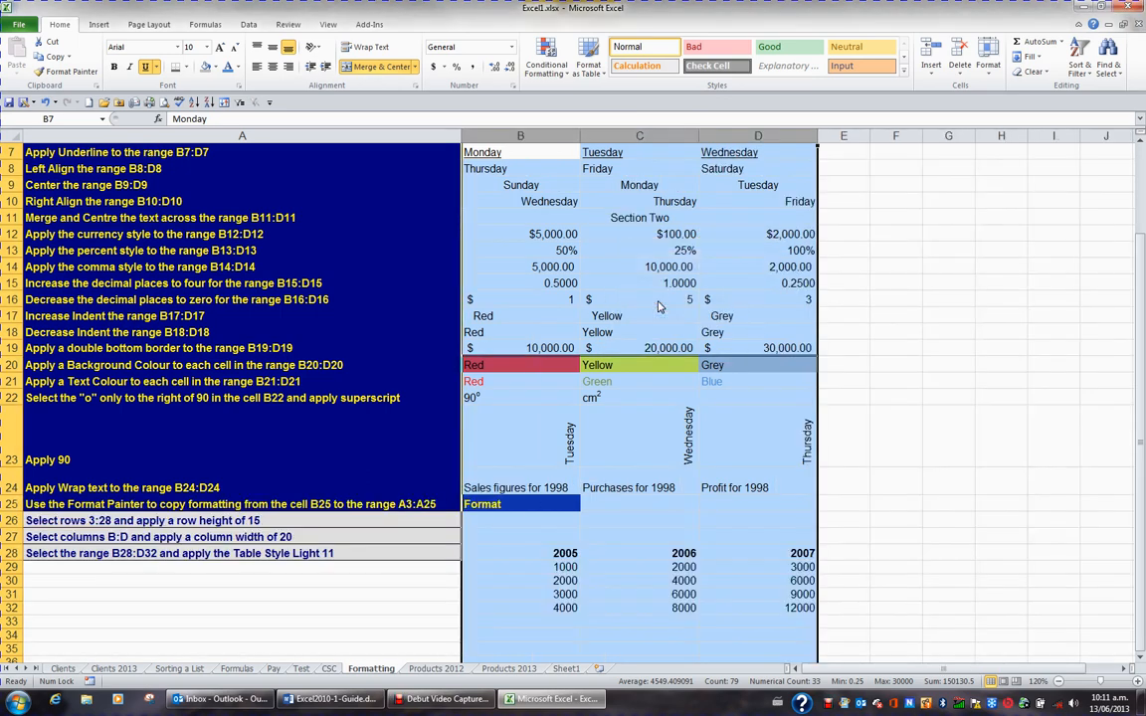
Step: Format the range B28:D32 as a table with headers using Table Style Light 11
left_click(410, 553)
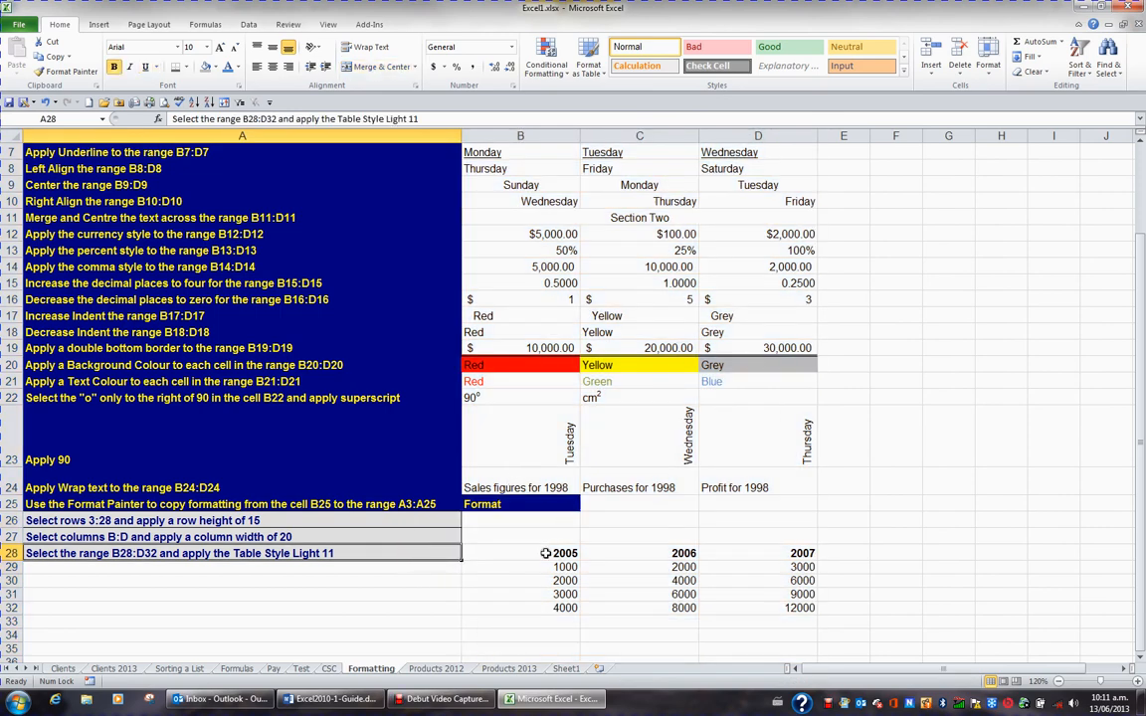
left_click_drag(532, 553, 740, 605)
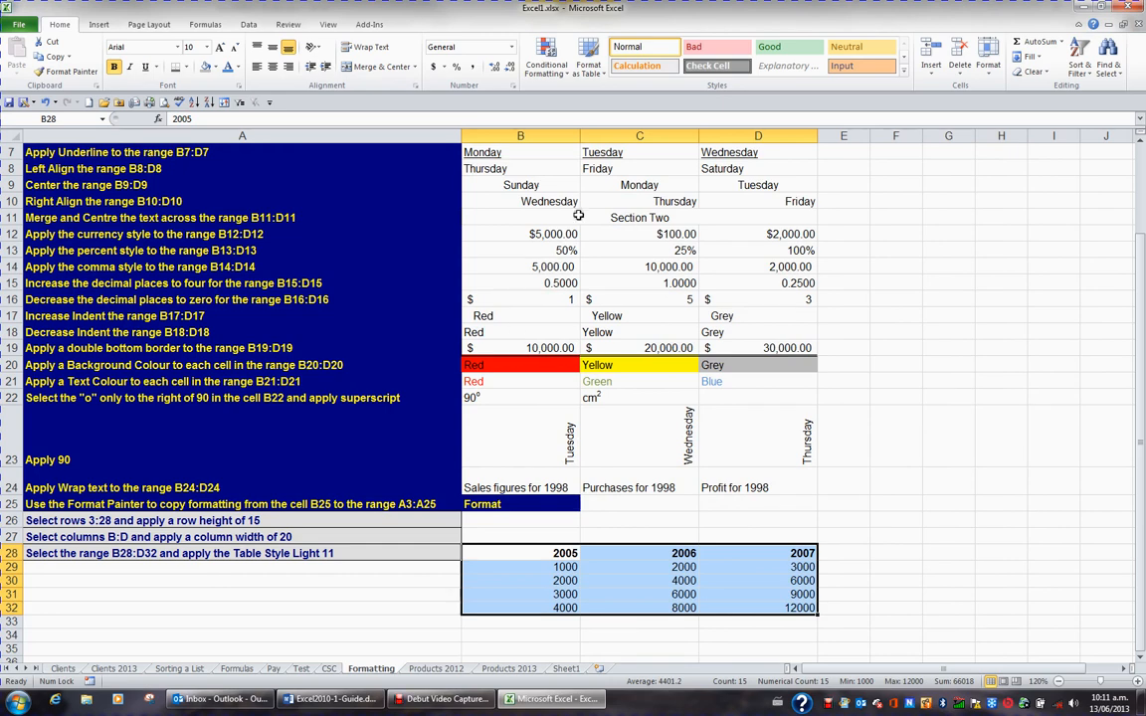
left_click(593, 74)
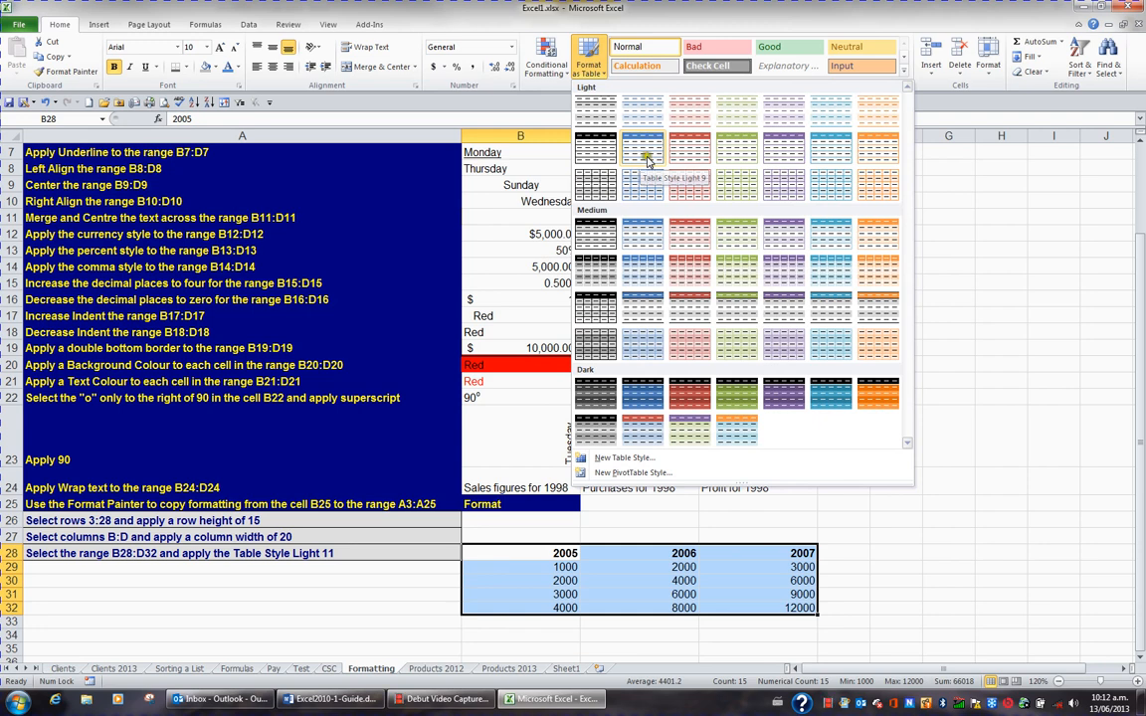
left_click(724, 153)
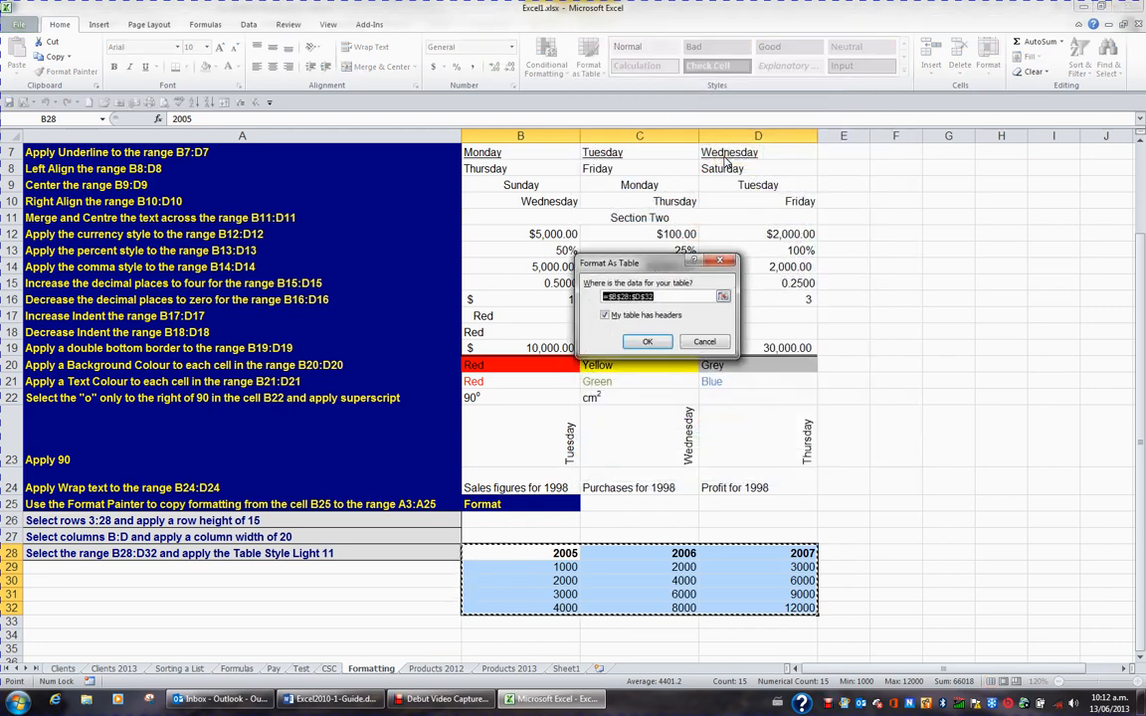
left_click(661, 342)
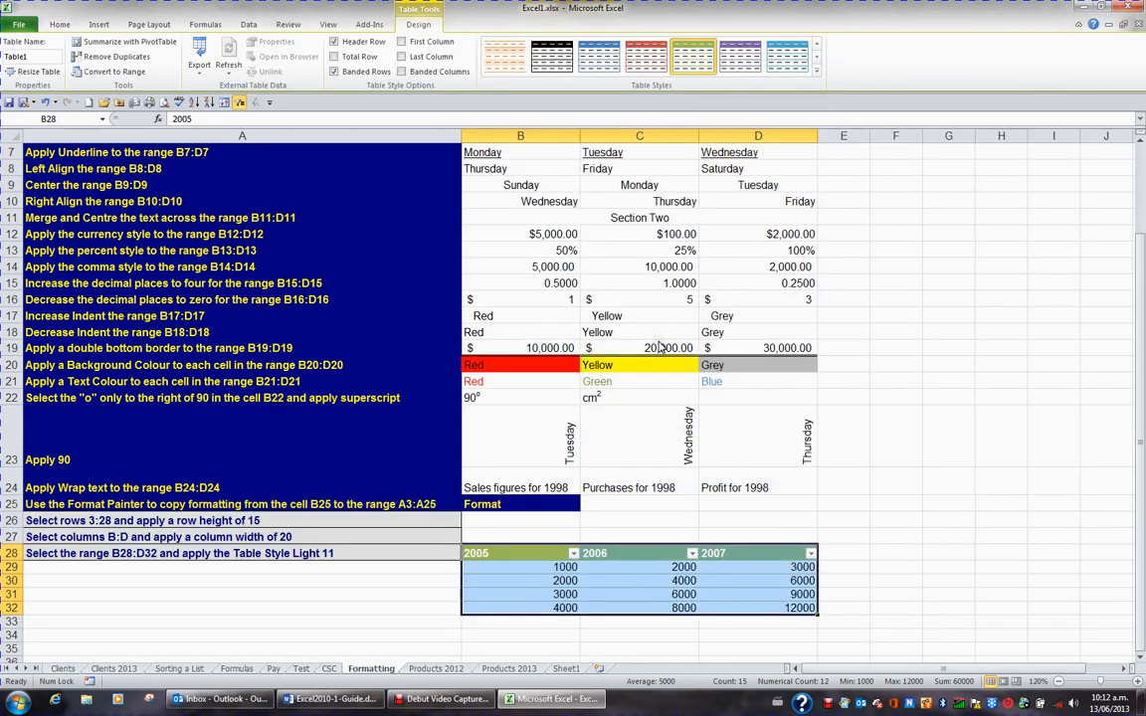
left_click(638, 558)
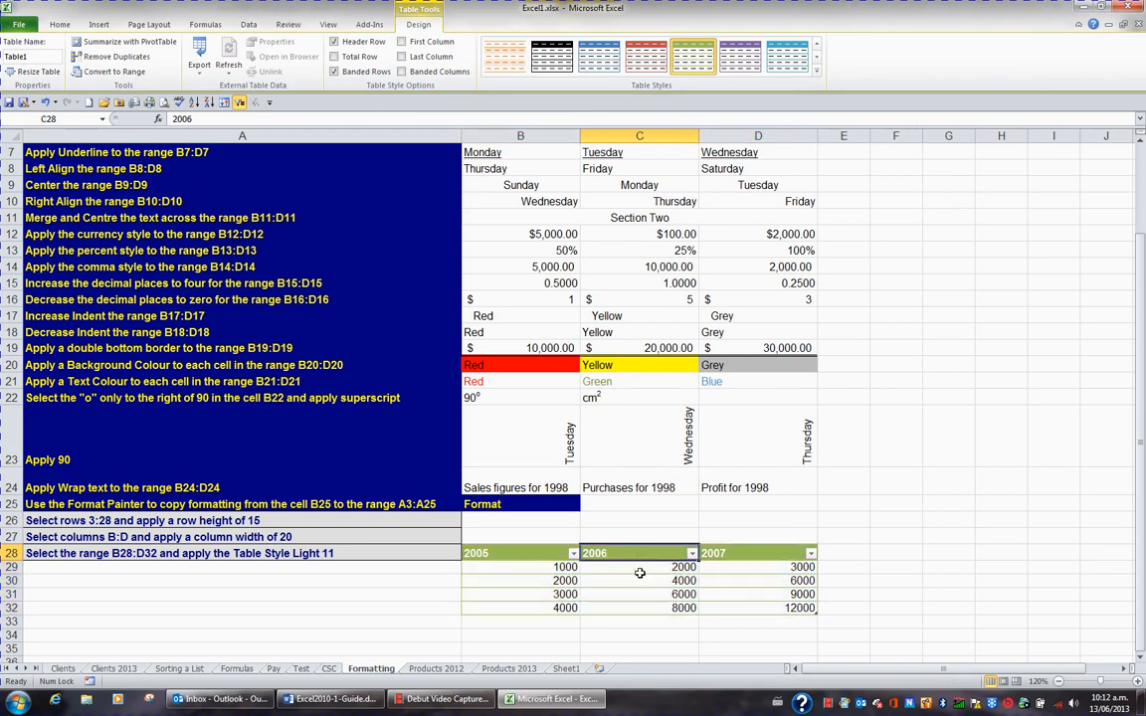